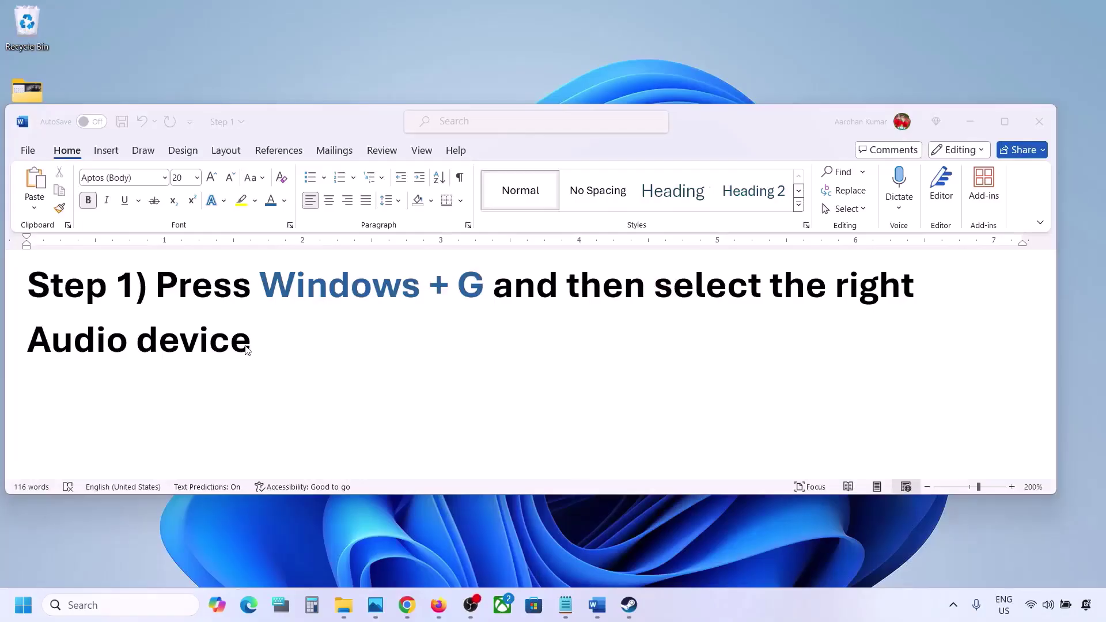
Bring up the Xbox Game Bar over the Word document showing the Step 1 instructions.
left_click_drag(157, 288, 263, 330)
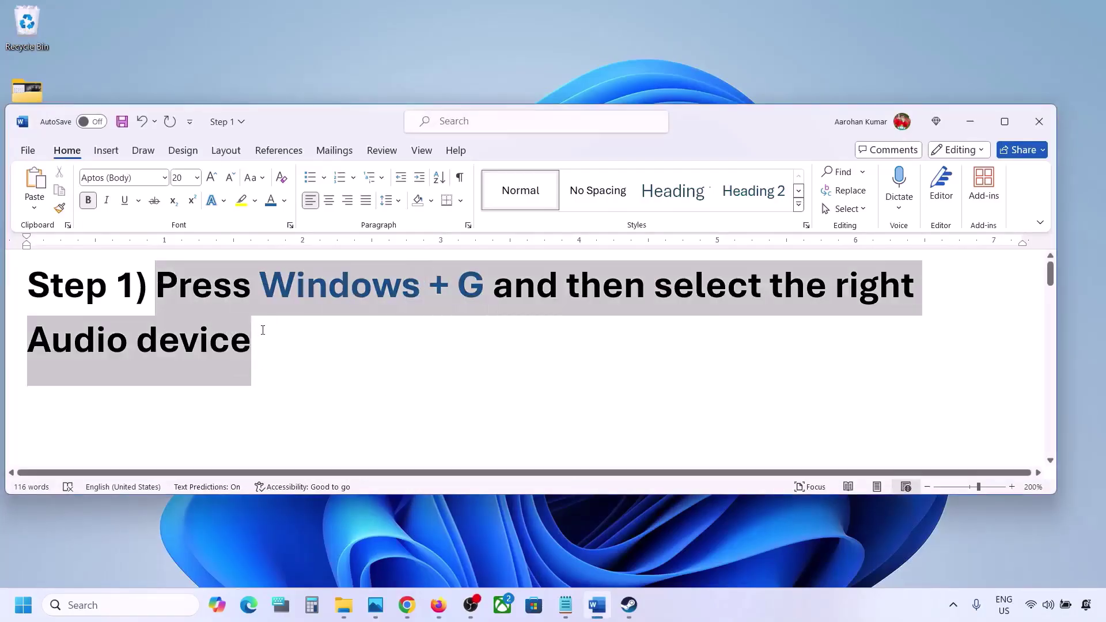
left_click(312, 356)
key("super+g")
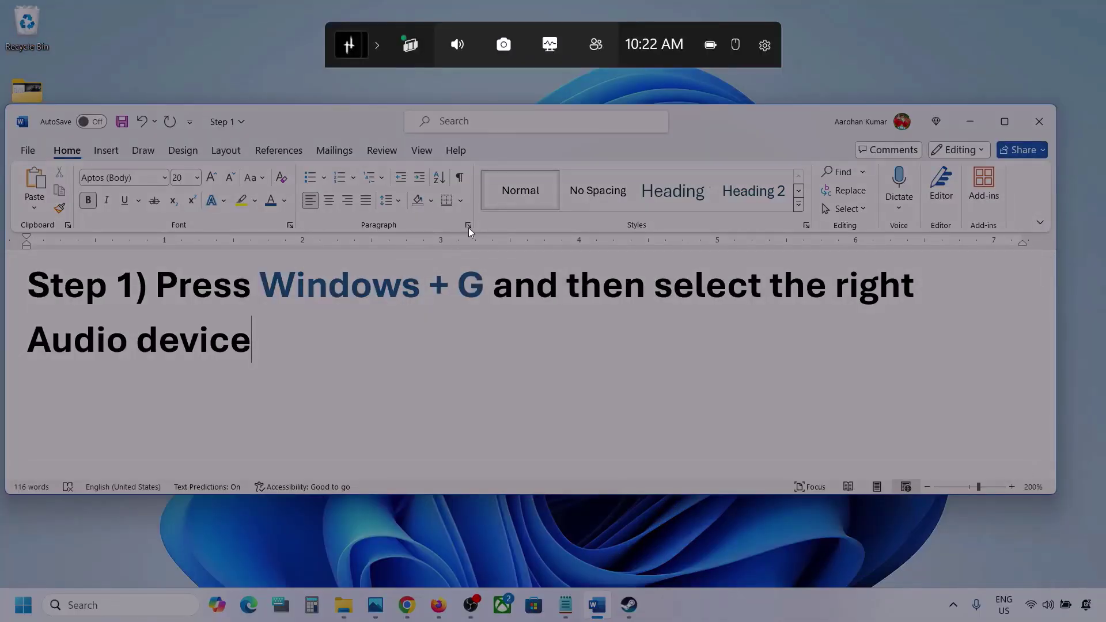
Open the Audio widget and keep Speakers (Realtek(R) Audio) as the default output.
left_click(458, 46)
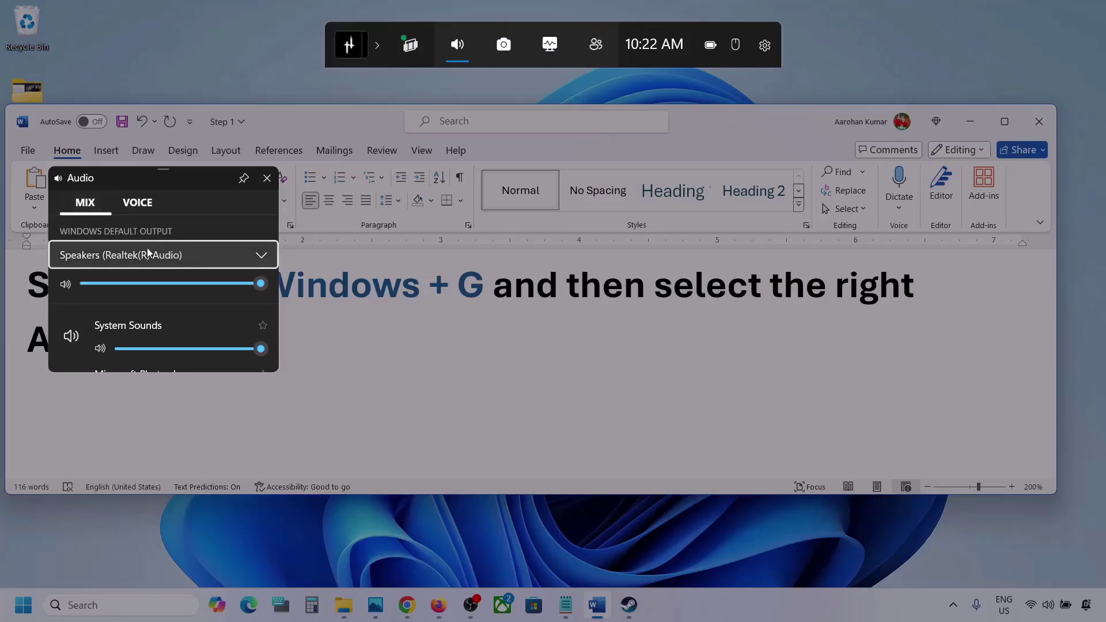
left_click(263, 256)
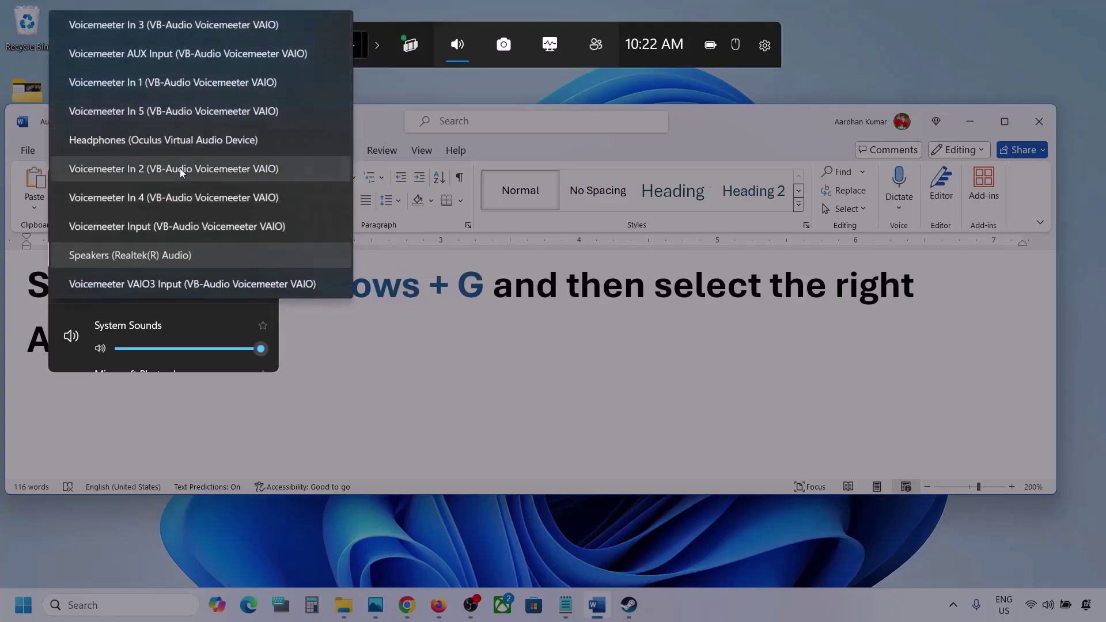
left_click(171, 257)
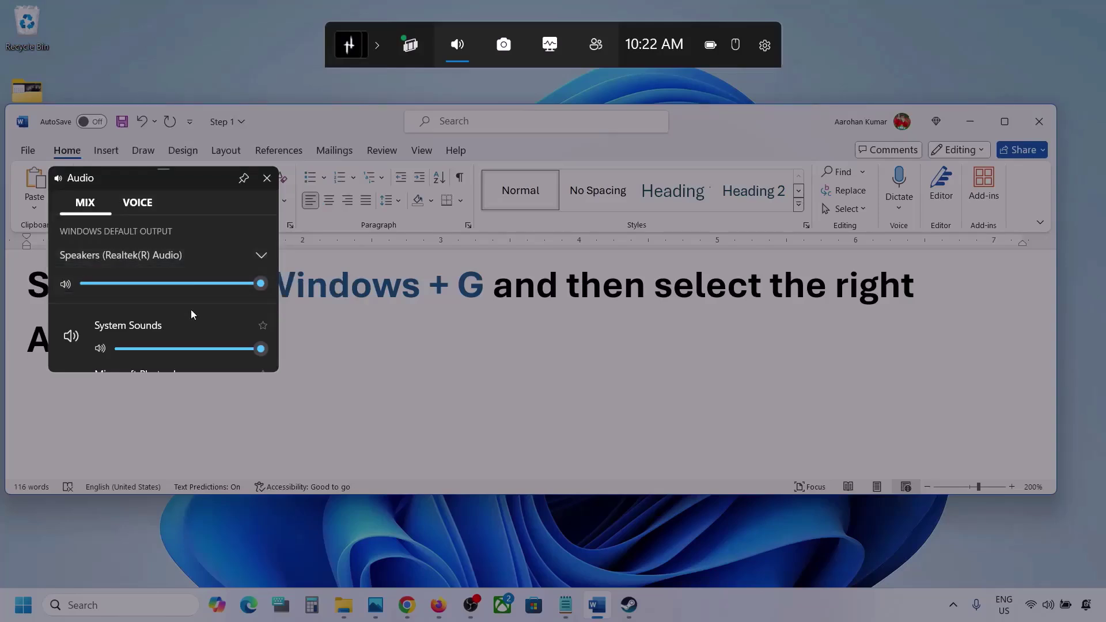
Enlarge the audio panel and confirm Microsoft Photos Legacy and Firefox volumes stay at 100.
scroll(192, 328, "down", 1)
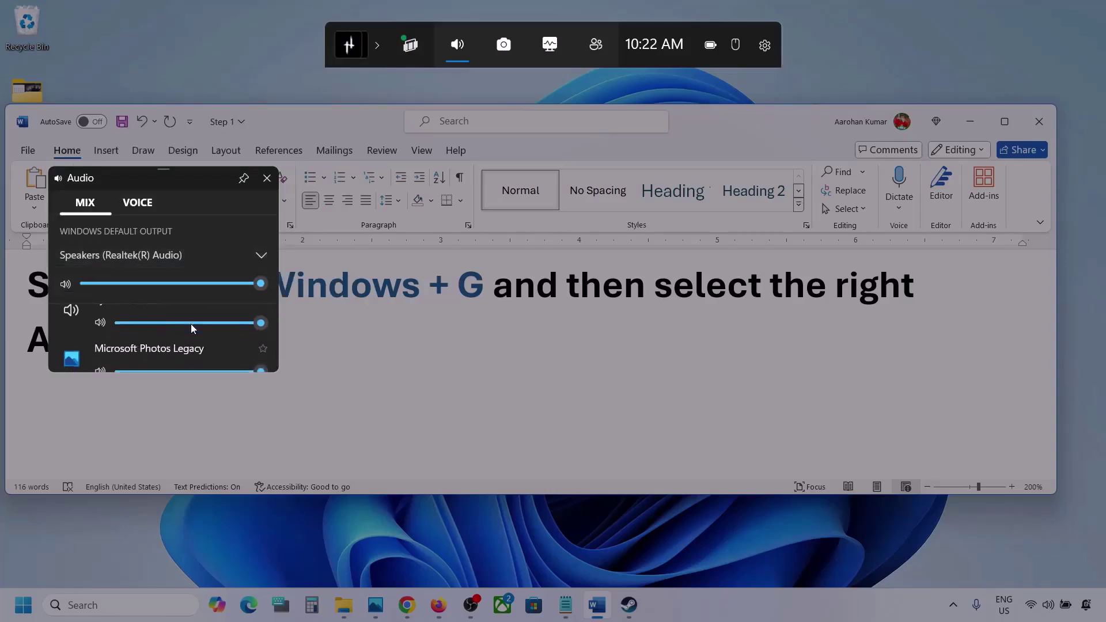
left_click_drag(179, 375, 180, 507)
scroll(167, 399, "up", 1)
scroll(167, 403, "down", 1)
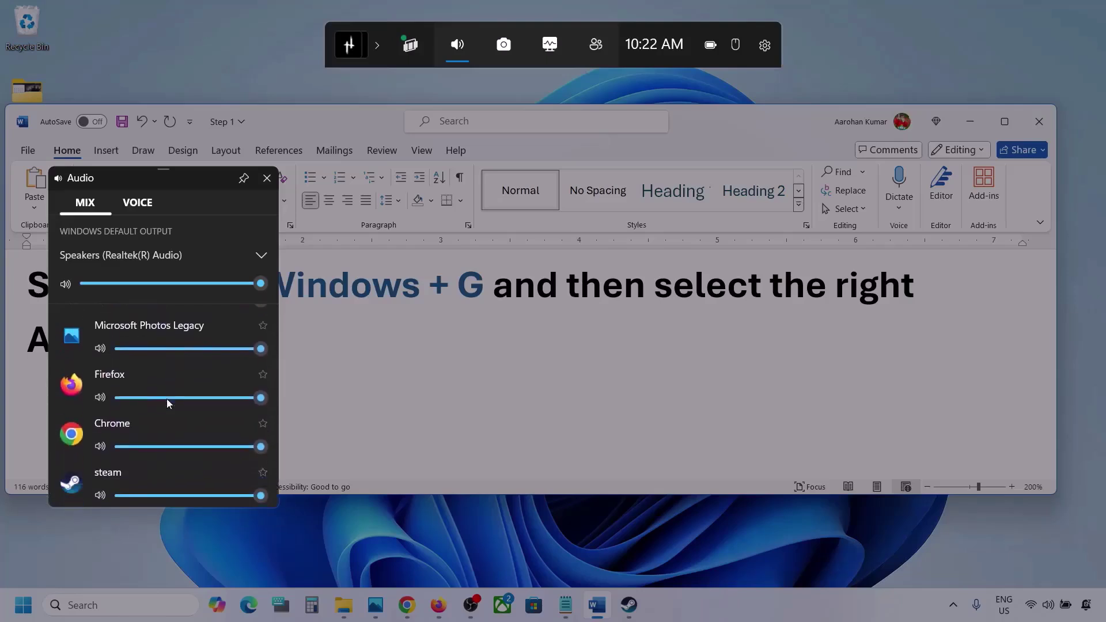
scroll(136, 410, "up", 1)
mouse_move(264, 397)
left_mouse_down()
mouse_move(175, 402)
mouse_move(270, 396)
left_mouse_up()
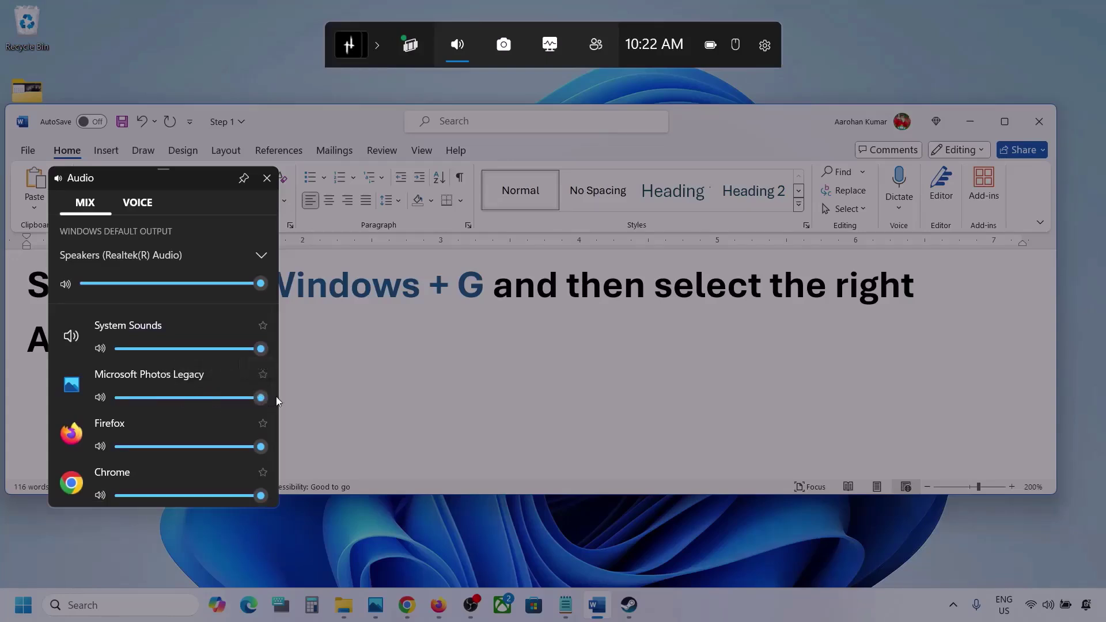
scroll(204, 416, "down", 1)
mouse_move(262, 398)
left_mouse_down()
mouse_move(223, 400)
mouse_move(281, 404)
left_mouse_up()
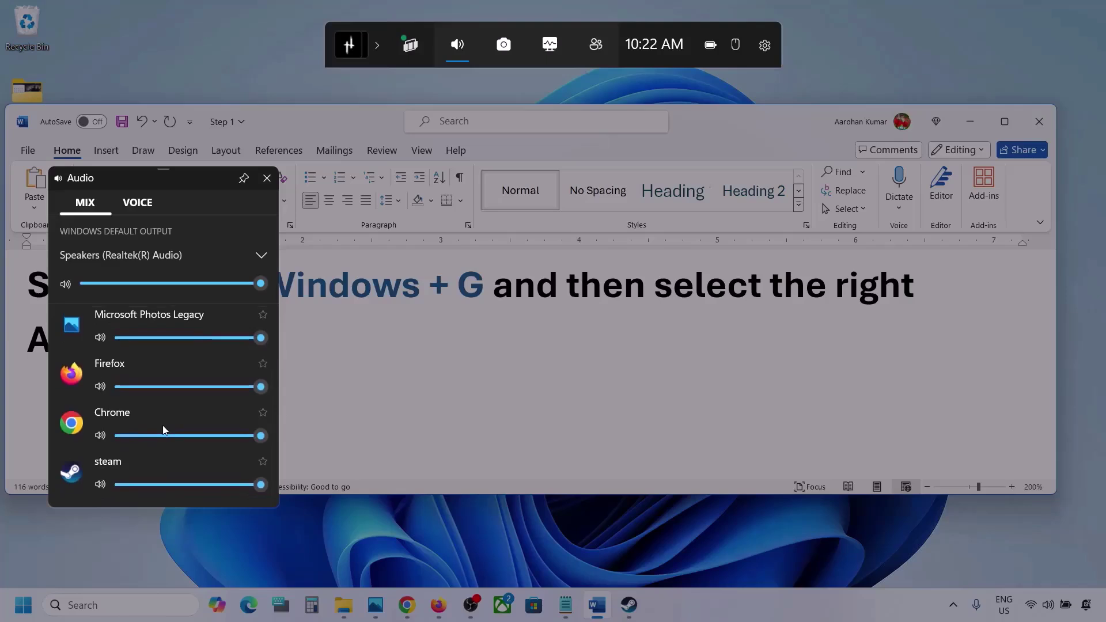
scroll(143, 451, "up", 1)
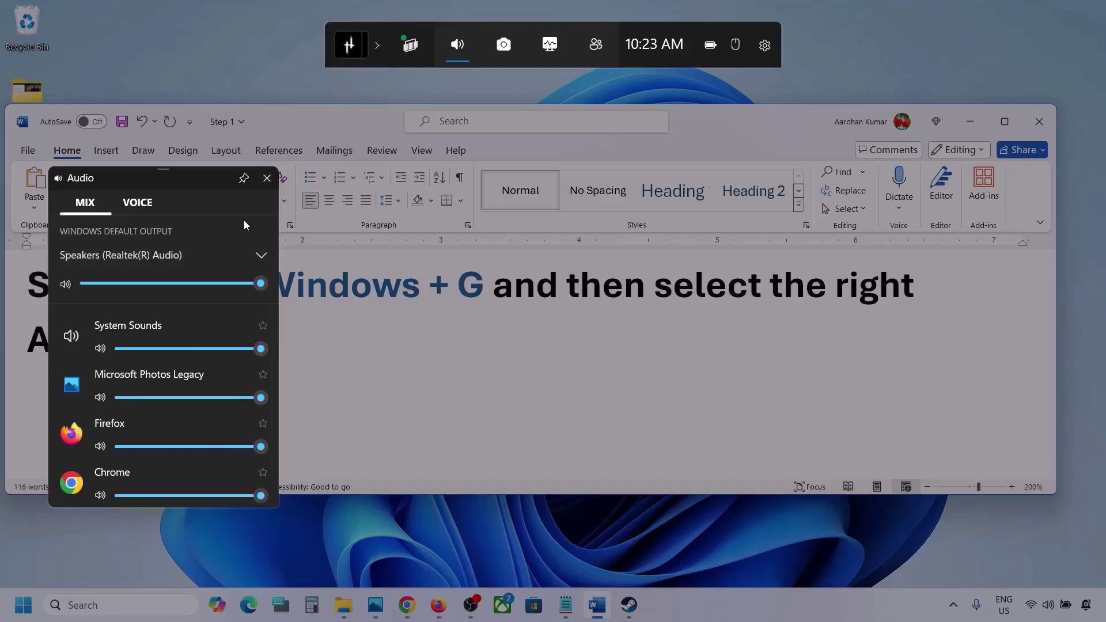
On VOICE, set communications output to Speakers (Realtek(R) Audio), keep Microphone Array inputs, and close Game Bar.
left_click(137, 203)
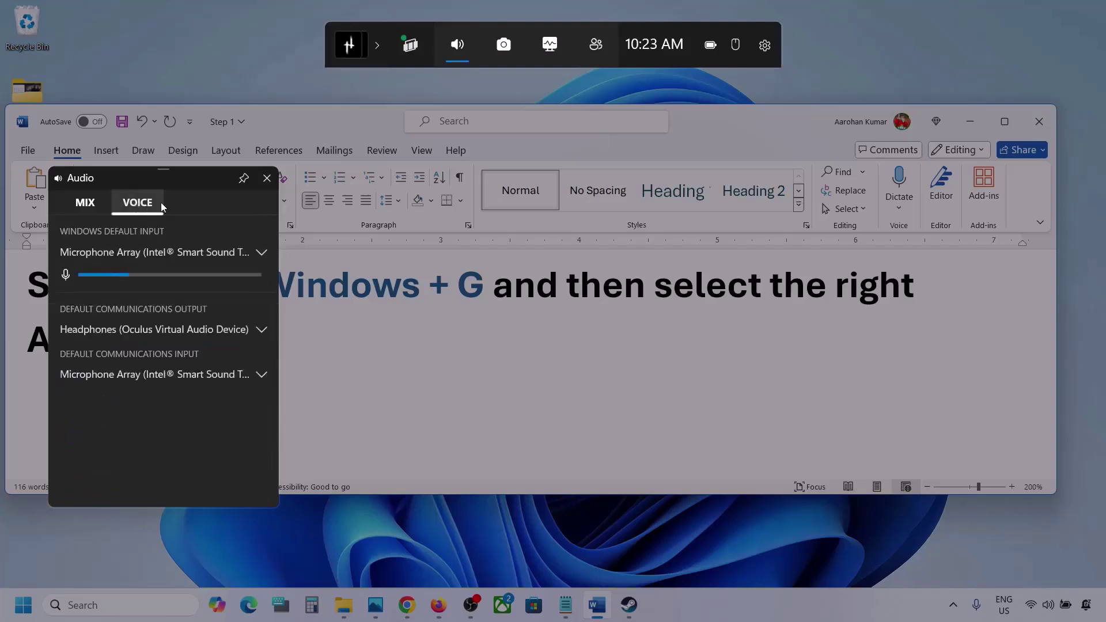
left_click(262, 252)
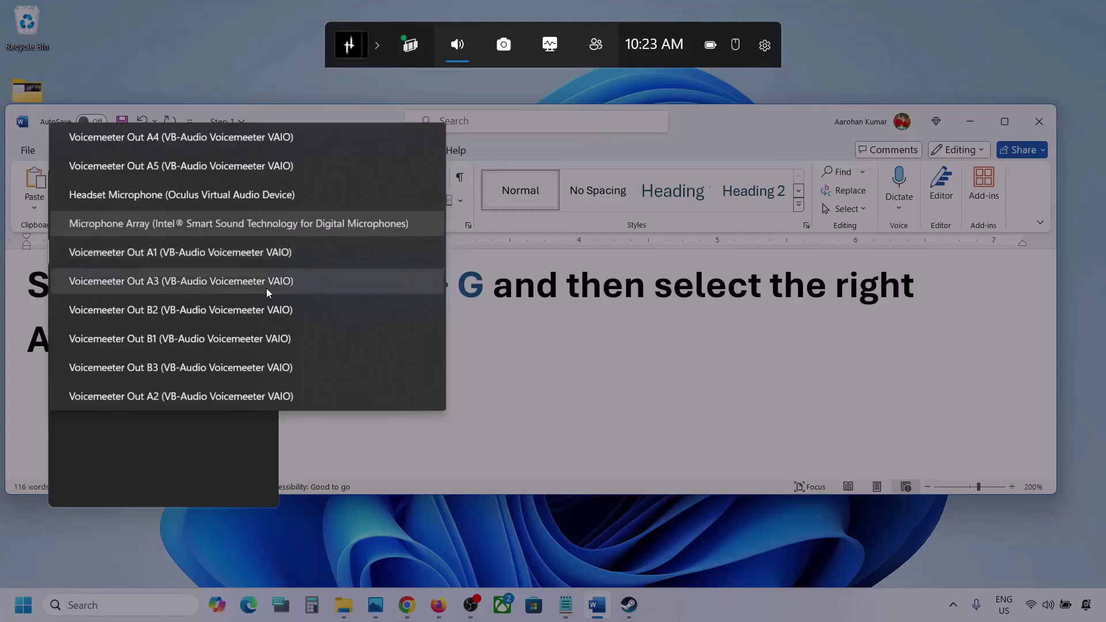
left_click(261, 226)
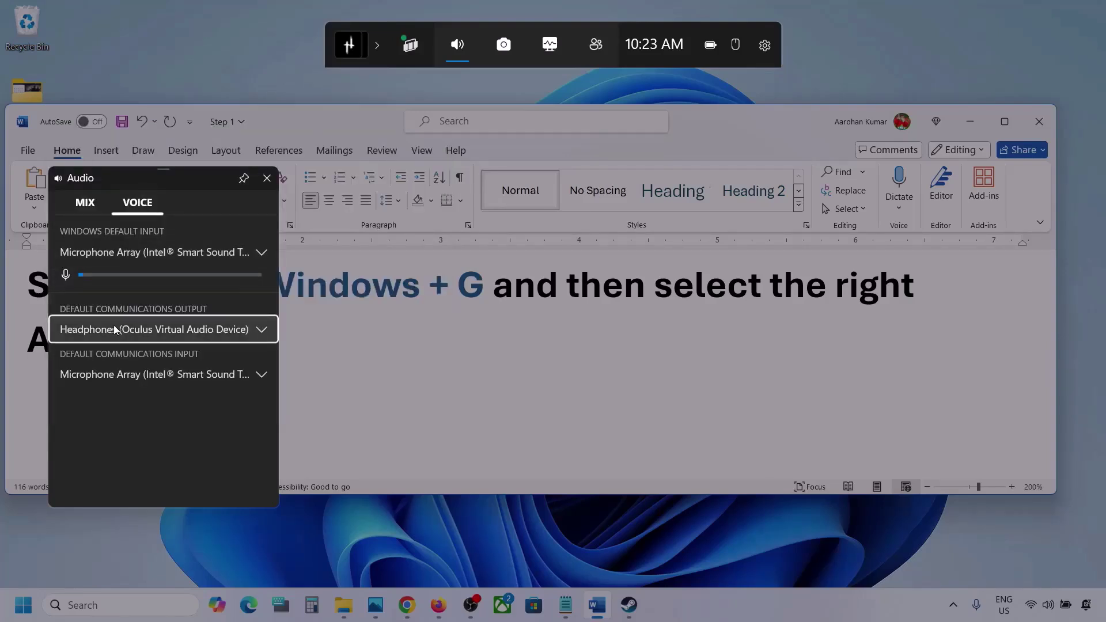
left_click(263, 334)
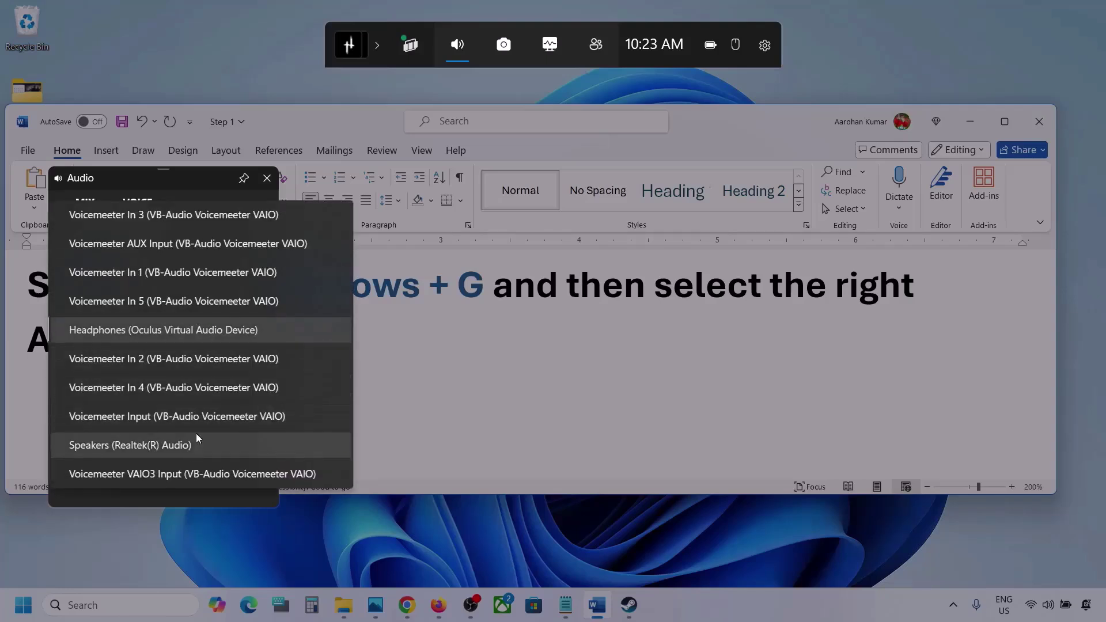
left_click(175, 445)
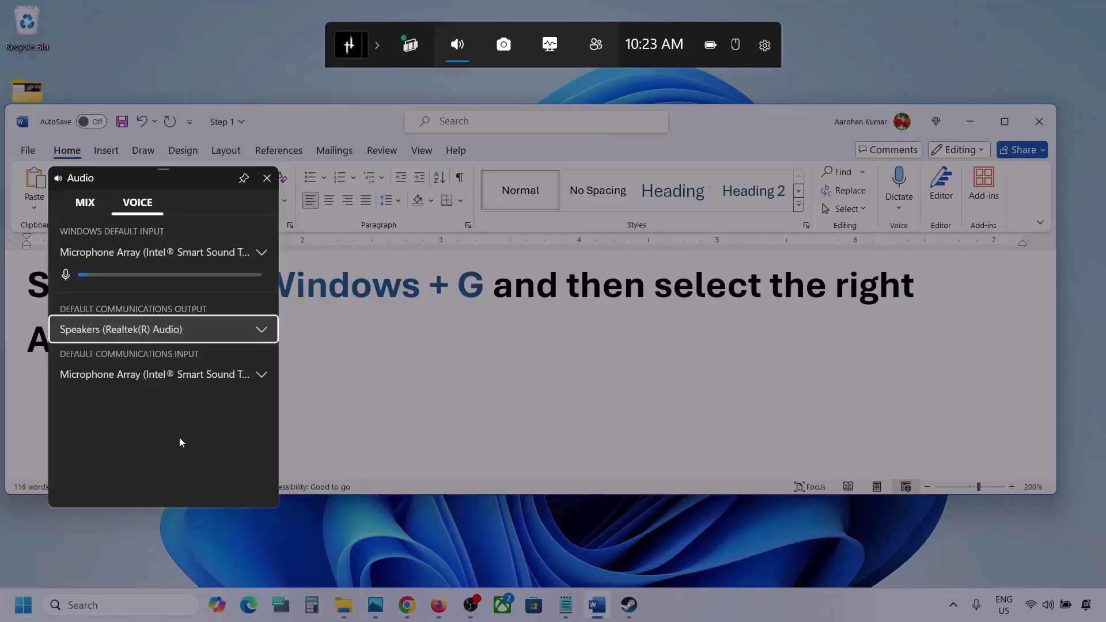
left_click(260, 375)
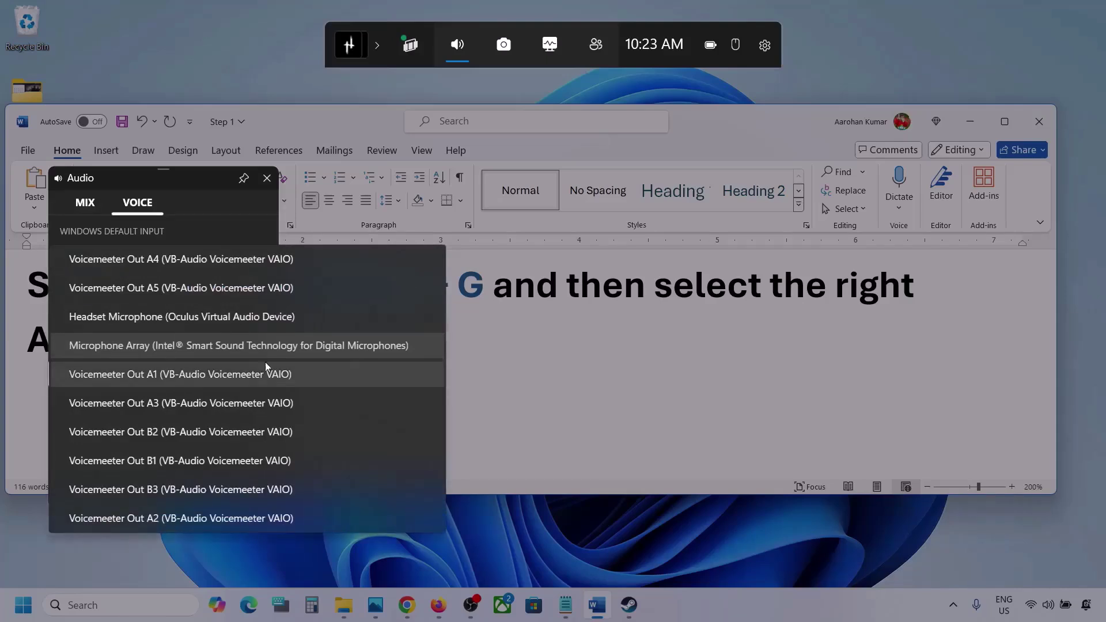
left_click(300, 343)
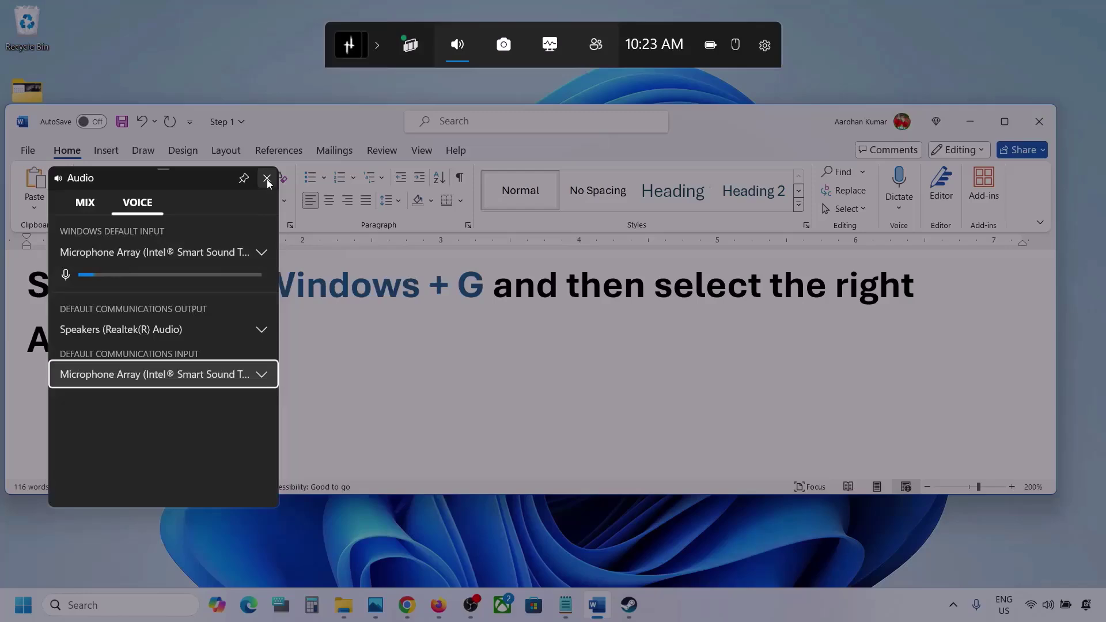
left_click(267, 179)
left_click(600, 86)
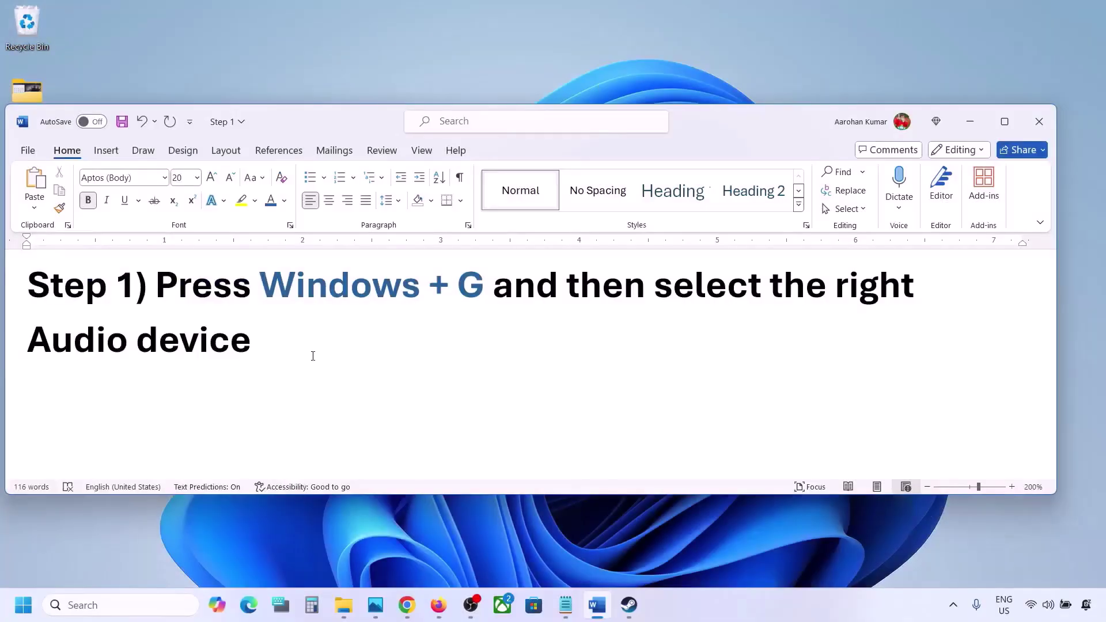
Scroll the notes to Step 2, highlight 'Make sure volume is not mute', and minimize Word.
key("super")
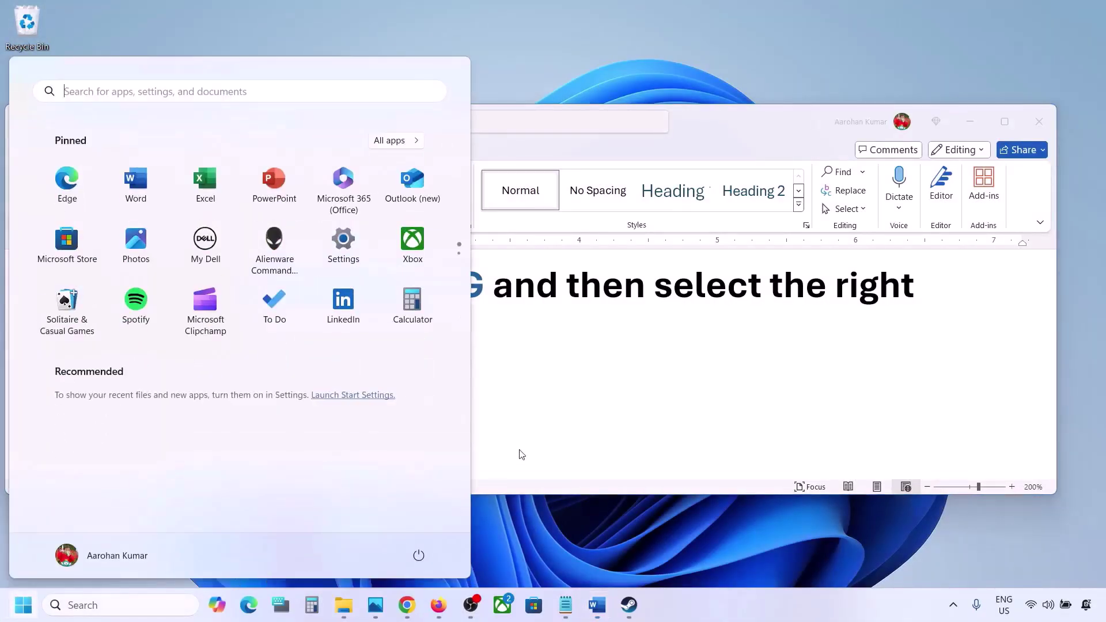
left_click(521, 455)
scroll(520, 452, "down", 5)
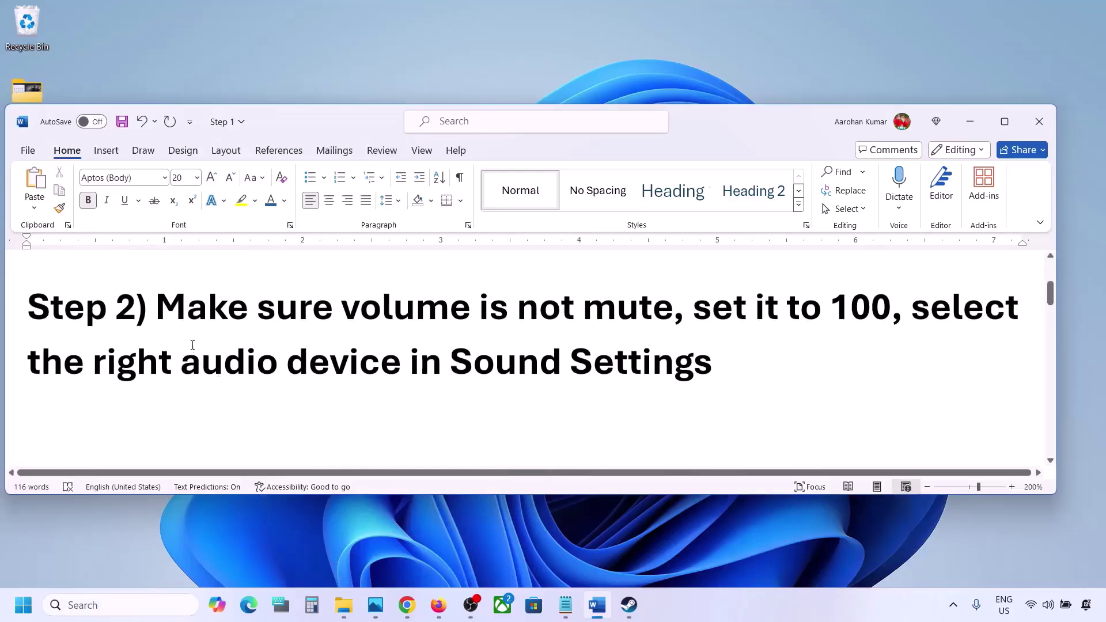
left_click_drag(172, 319, 673, 314)
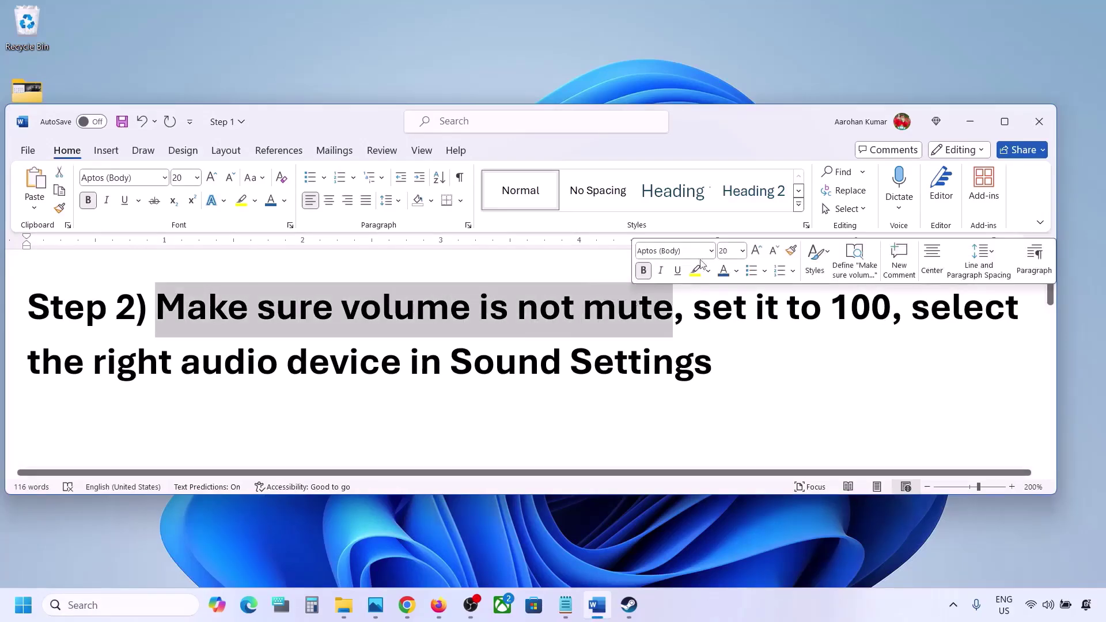
left_click(970, 122)
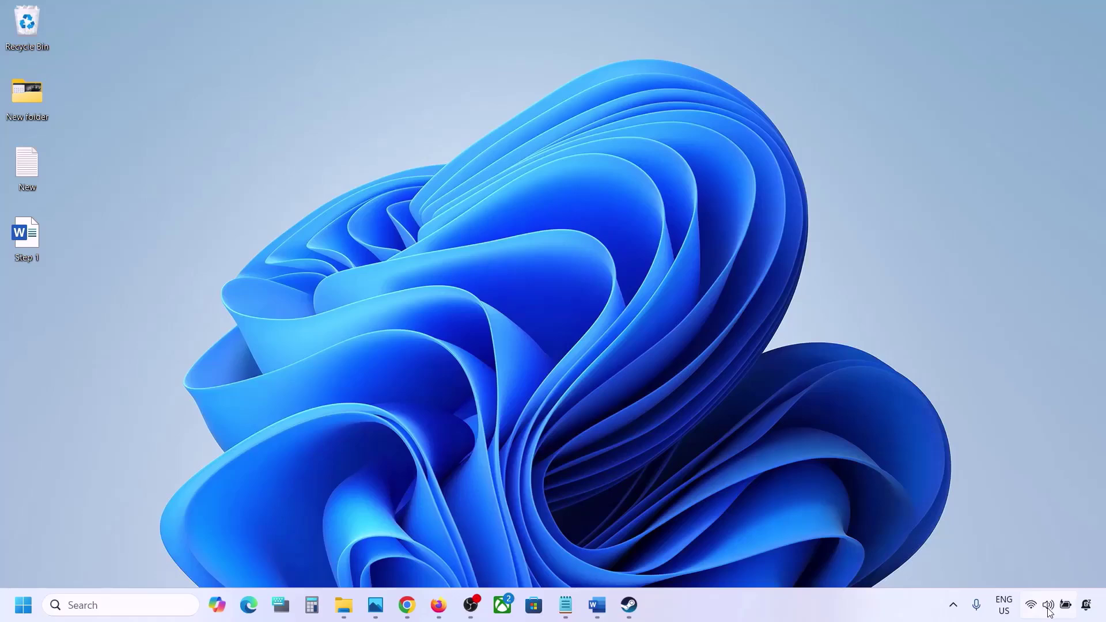
Open the Volume mixer from the tray speaker icon, adjust Steam's volume slider, and close Settings.
mouse_move(1051, 610)
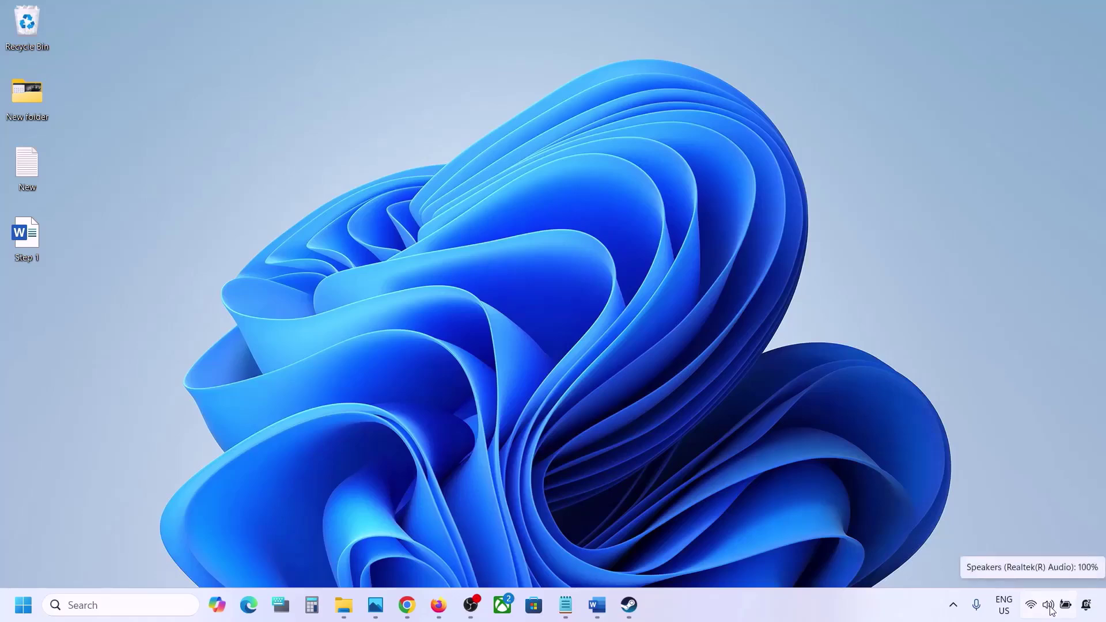
right_click(1051, 610)
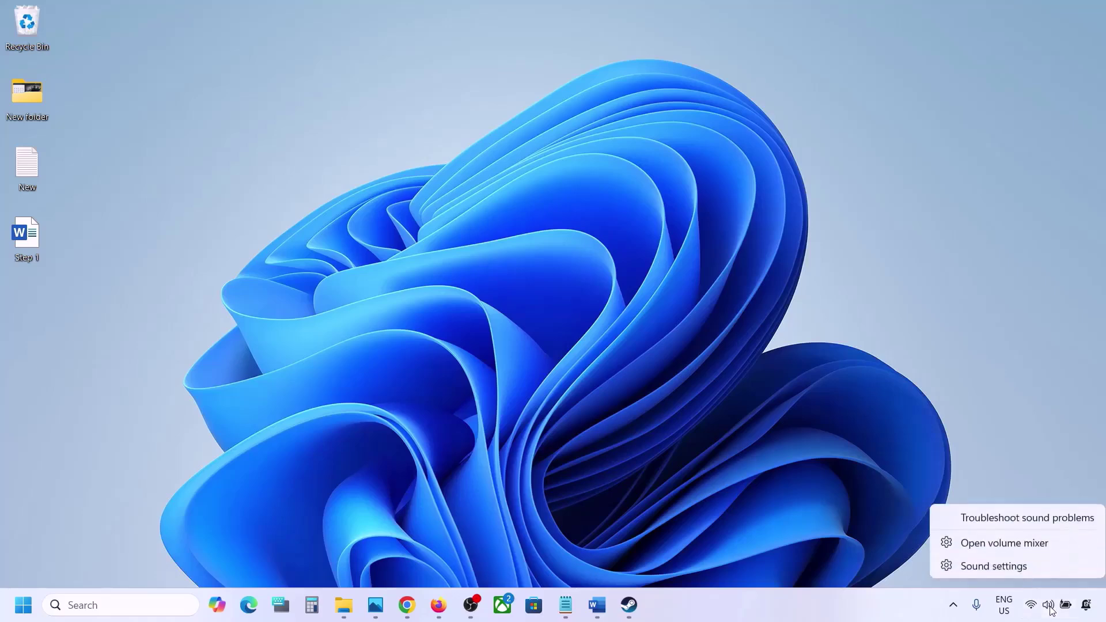
left_click(1018, 547)
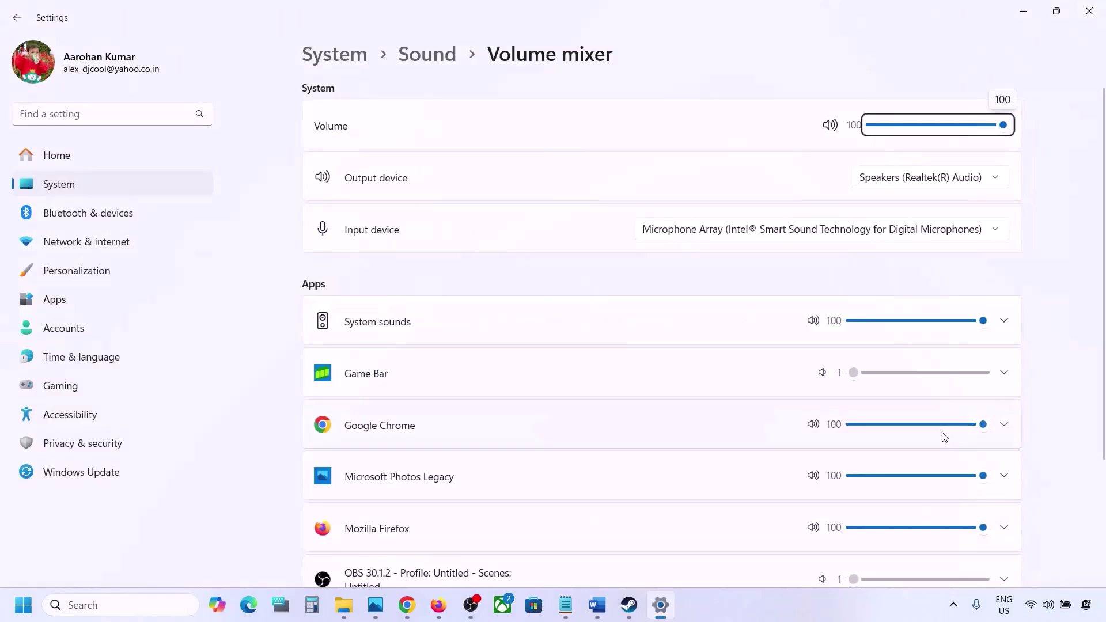
scroll(687, 411, "down", 2)
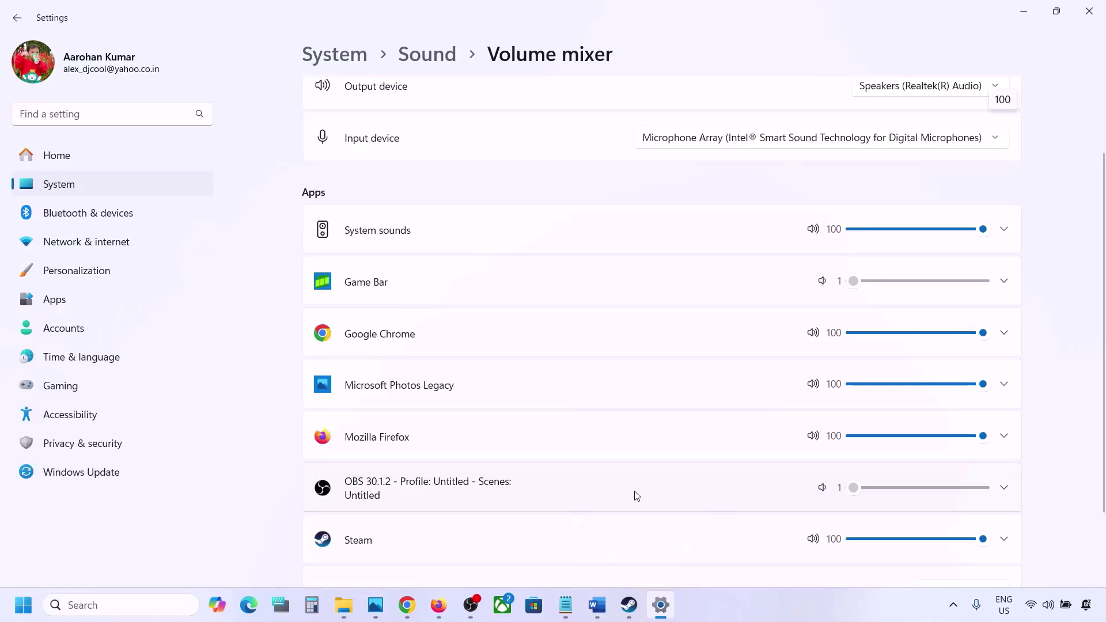
scroll(635, 494, "down", 1)
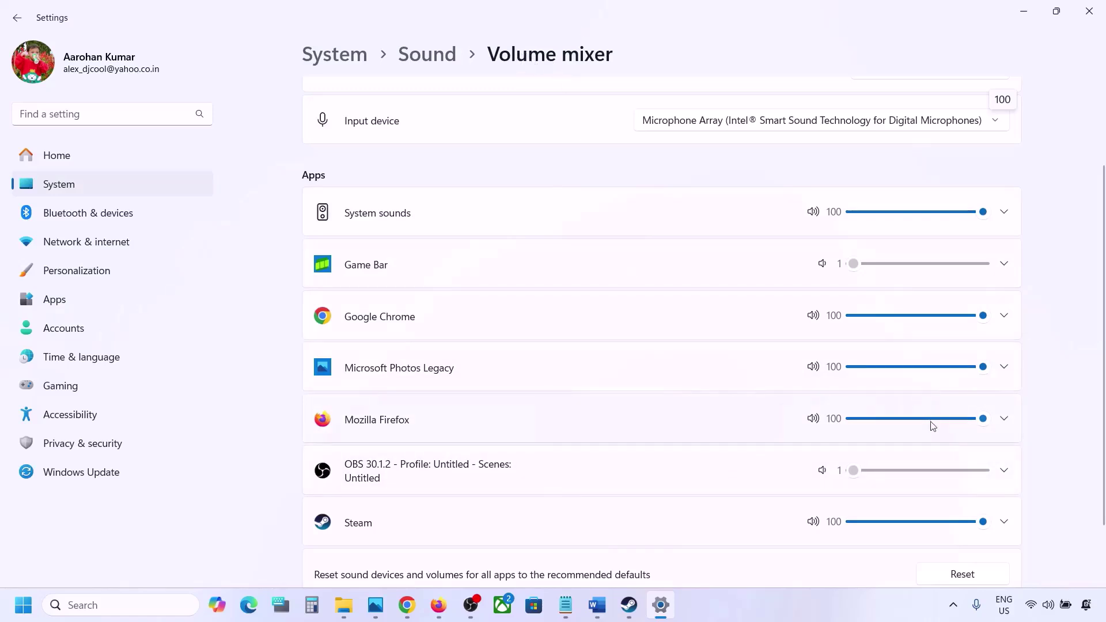
mouse_move(982, 523)
left_mouse_down()
mouse_move(898, 533)
mouse_move(982, 522)
left_mouse_up()
left_click(1088, 11)
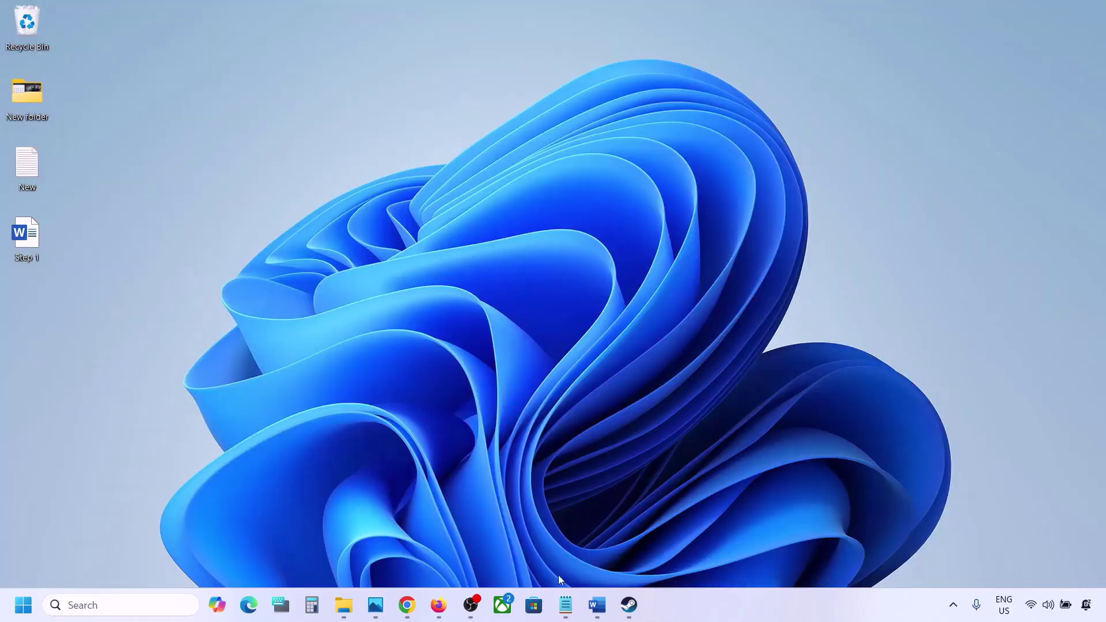
Highlight 'right audio device in Sound Settings' in Word, then open Sound settings from the tray icon.
left_click(597, 604)
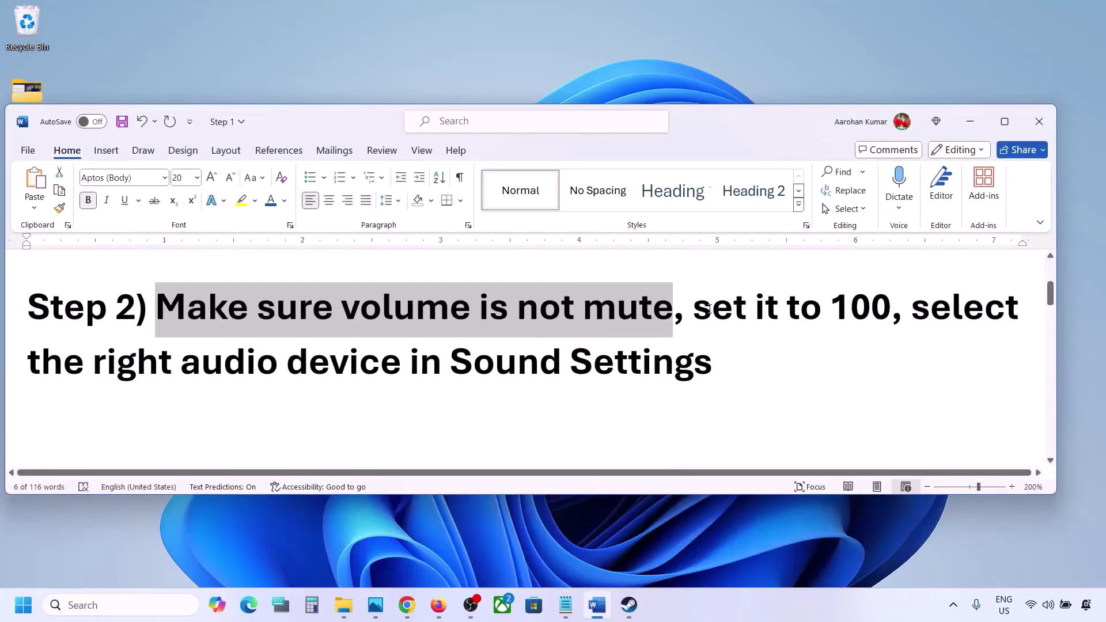
left_click_drag(91, 374, 713, 374)
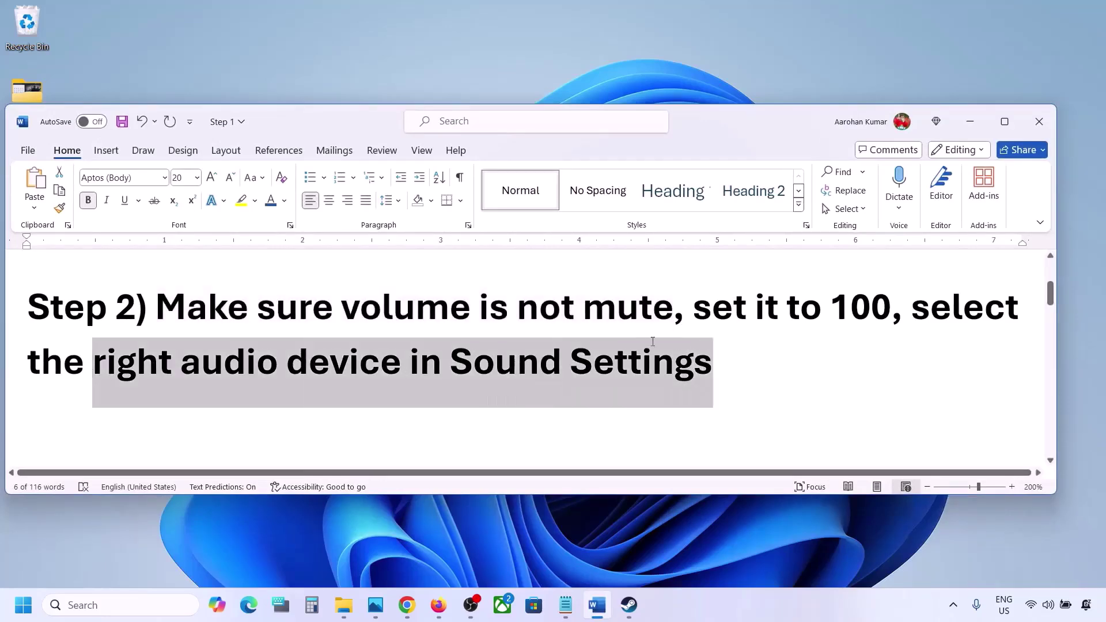
right_click(1047, 606)
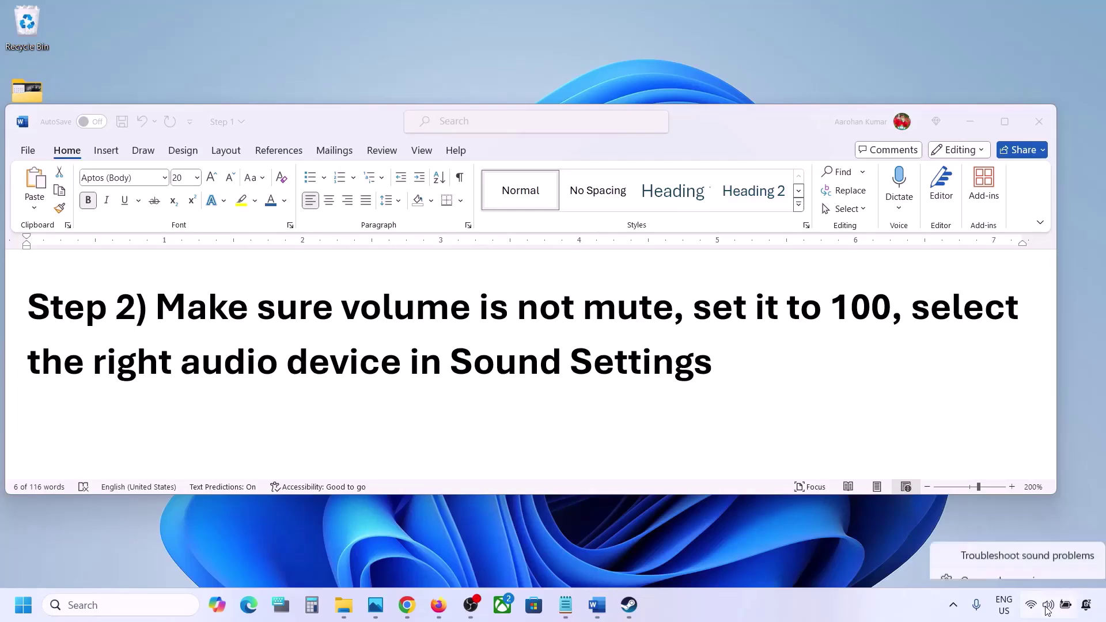
left_click(1017, 567)
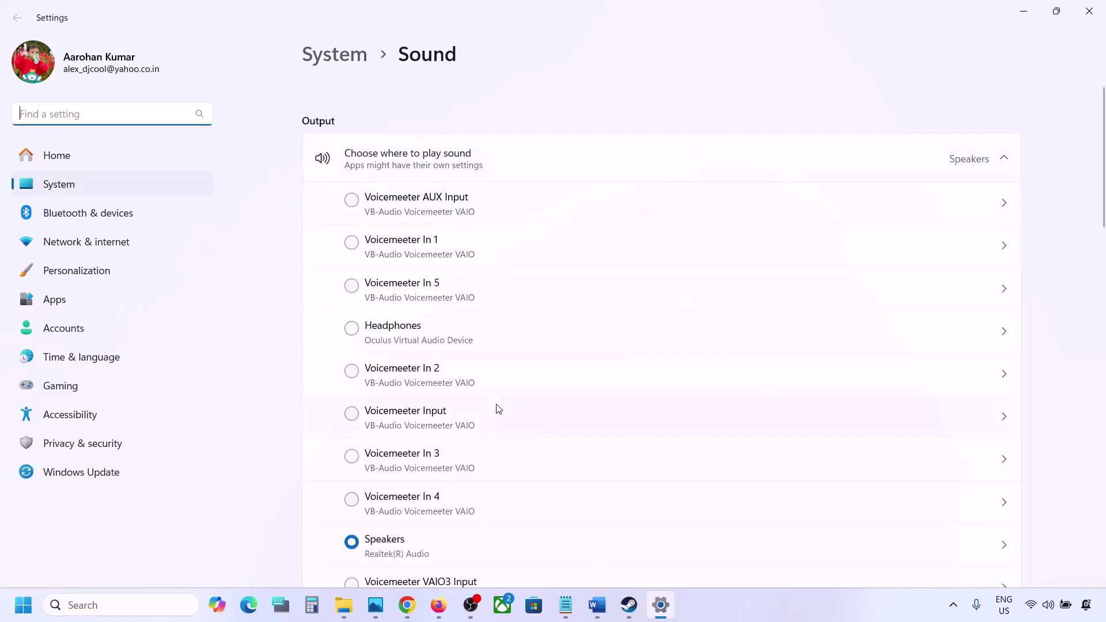
Keep Speakers (Realtek) as output, check Speakers and Microphone Array volumes at 100, then close Settings.
scroll(496, 409, "down", 2)
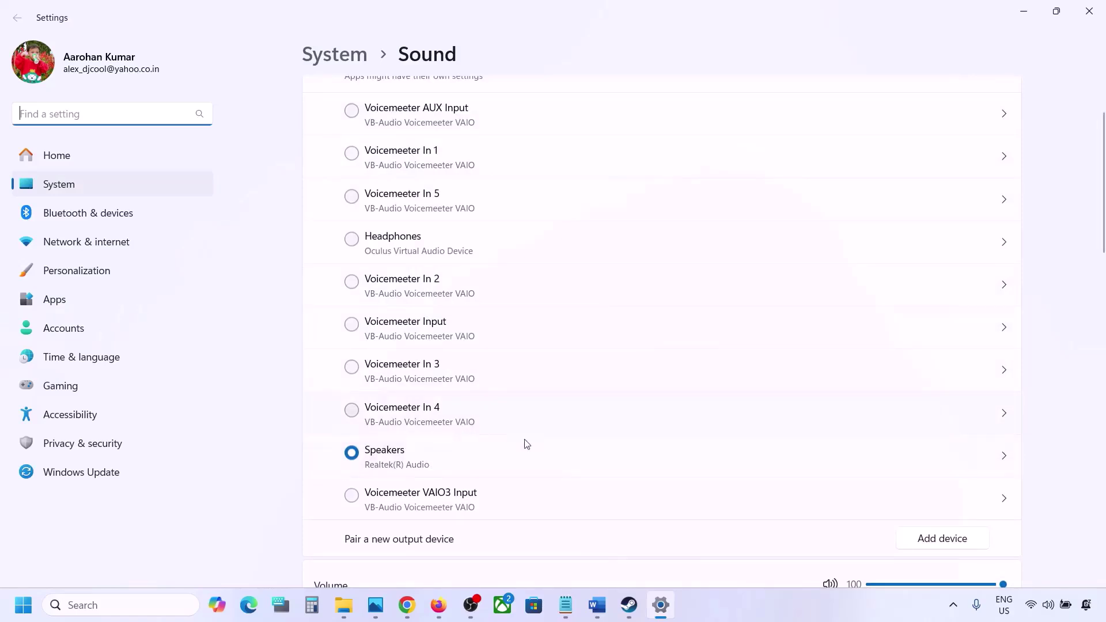
left_click(403, 459)
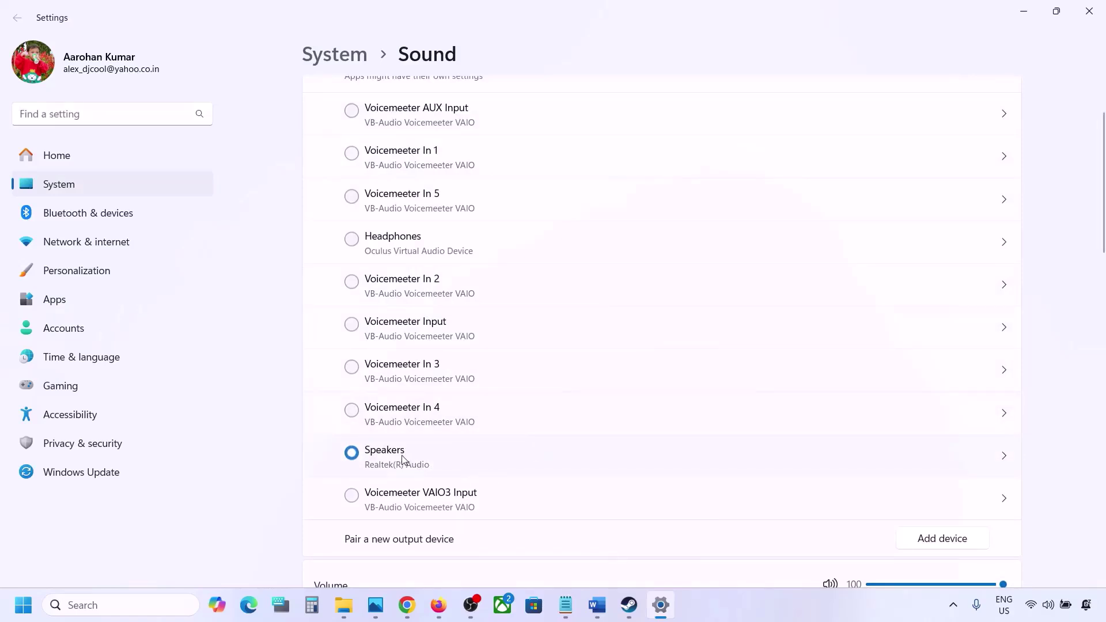
scroll(424, 461, "down", 5)
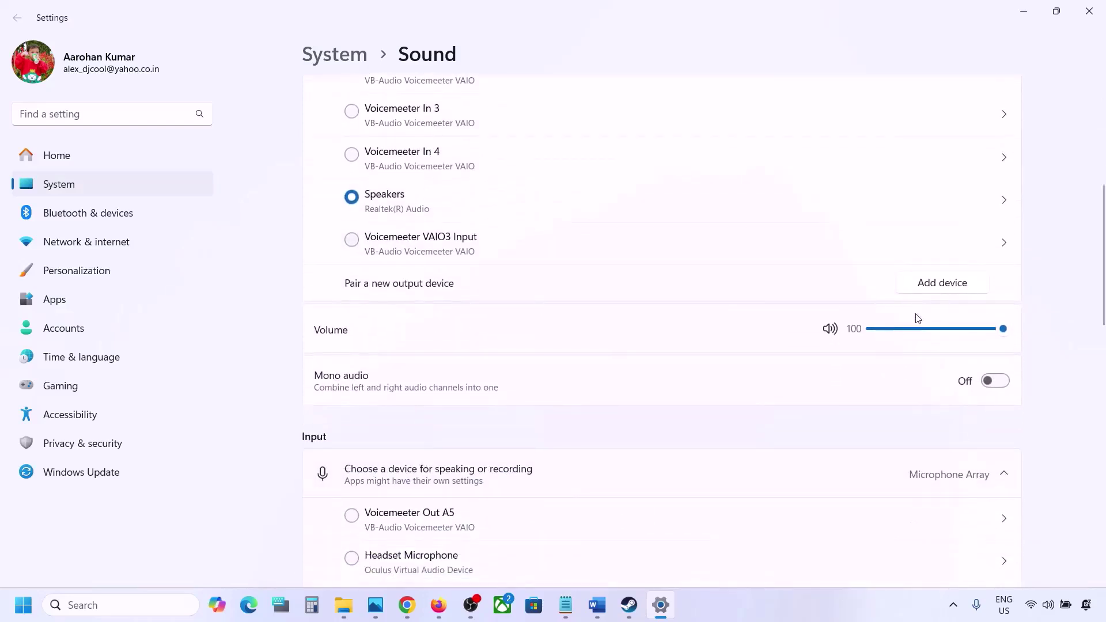
scroll(733, 415, "down", 5)
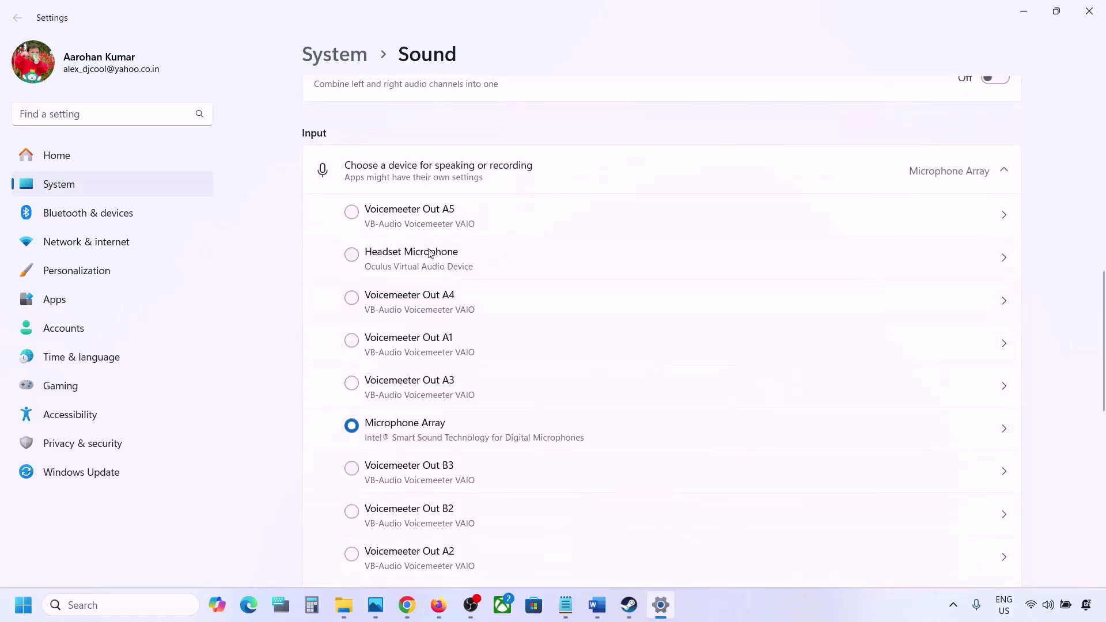
scroll(461, 472, "down", 1)
scroll(552, 426, "down", 1)
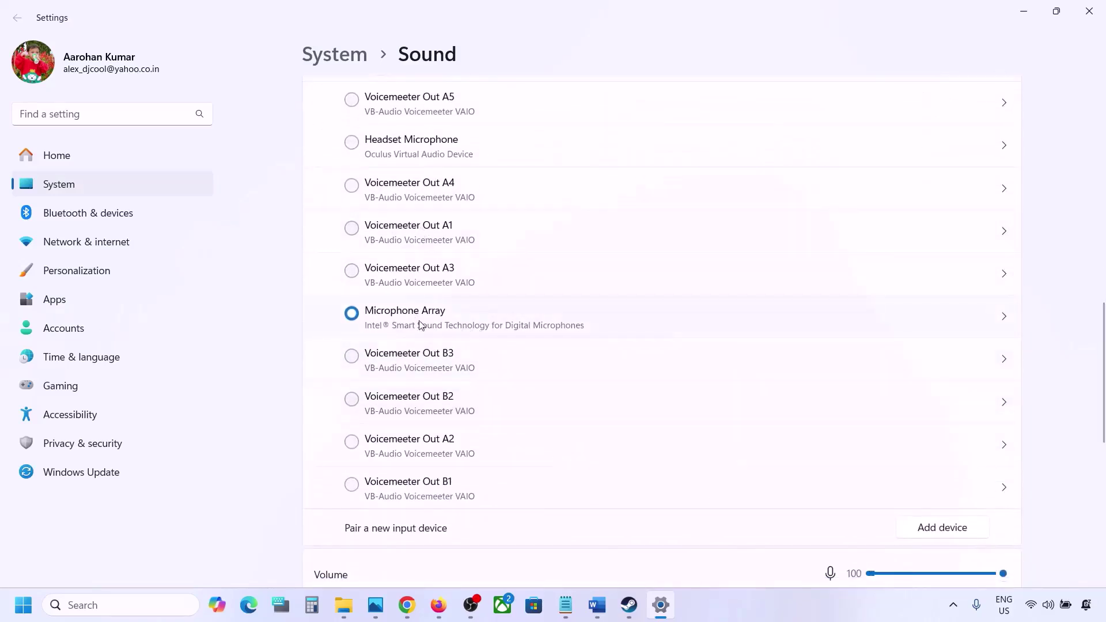
scroll(493, 332, "down", 3)
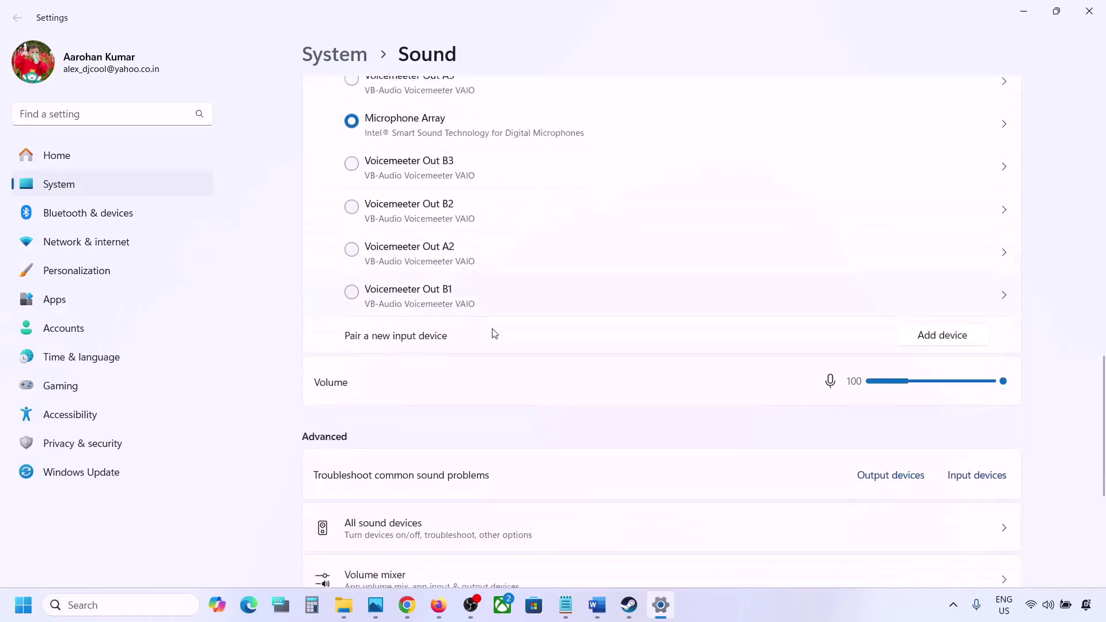
scroll(491, 277, "up", 3)
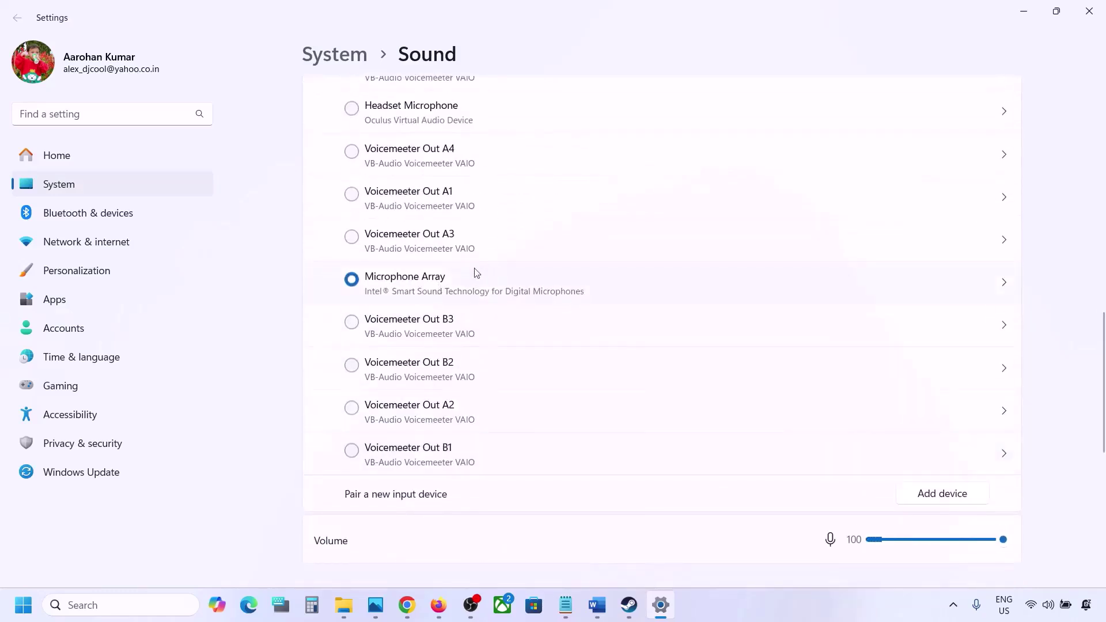
scroll(447, 398, "down", 3)
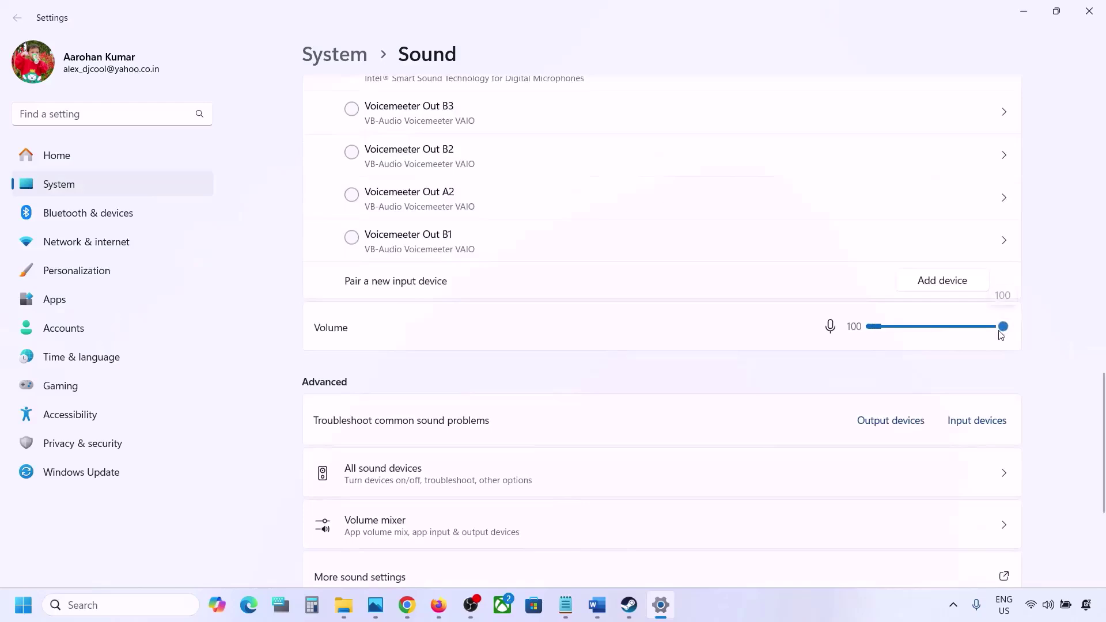
scroll(731, 395, "down", 1)
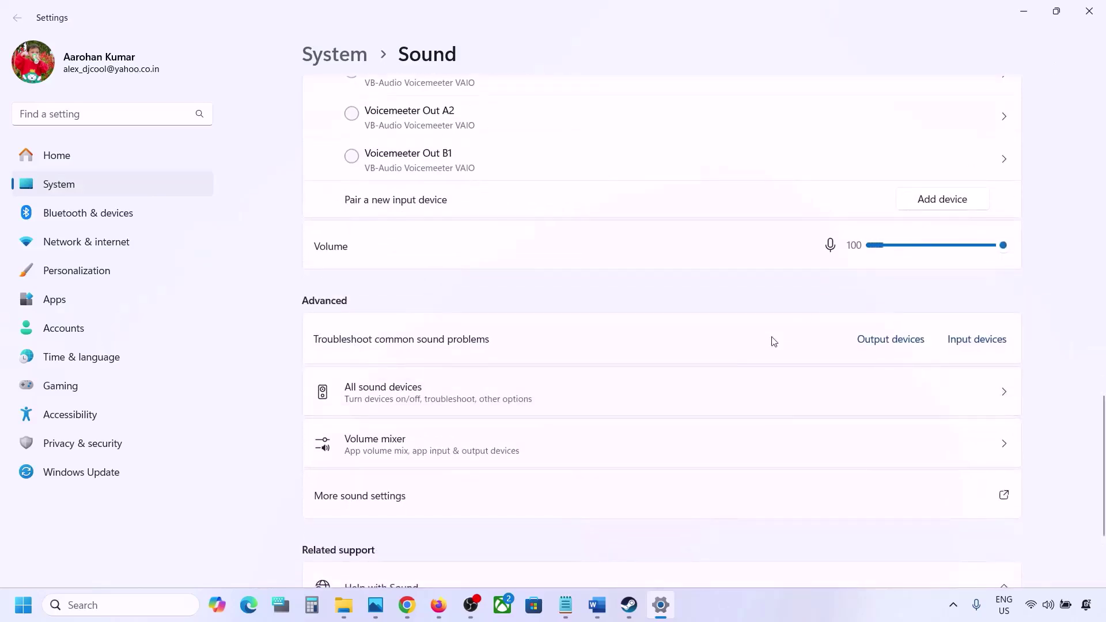
scroll(772, 340, "down", 2)
left_click(1101, 11)
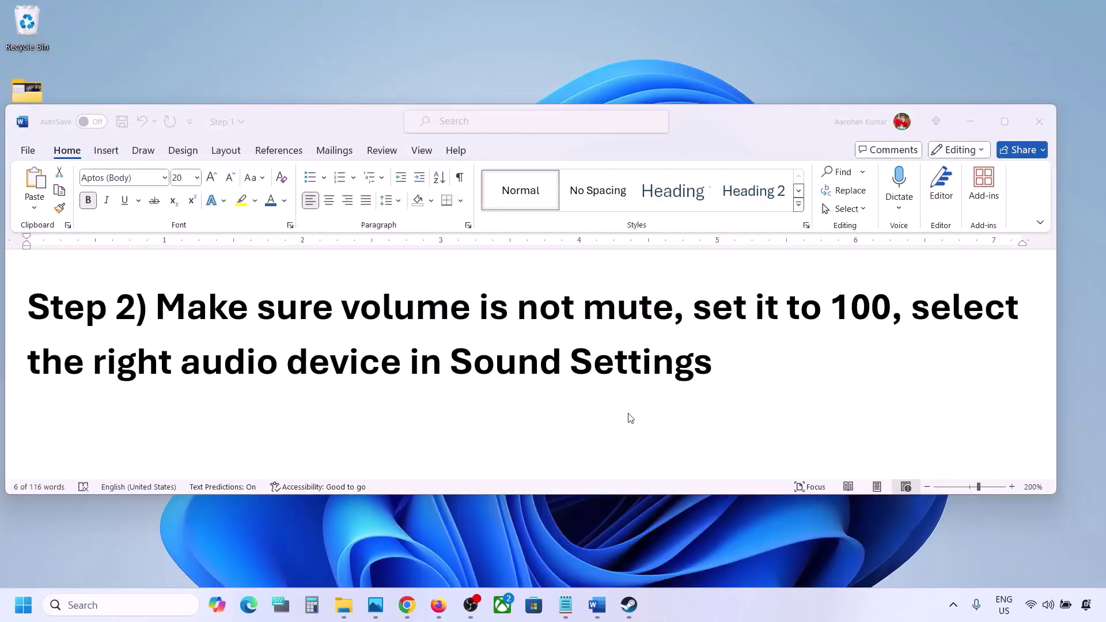
Highlight 'Restart the game' and 'Restart PC' in the Step 3 notes.
scroll(513, 402, "down", 3)
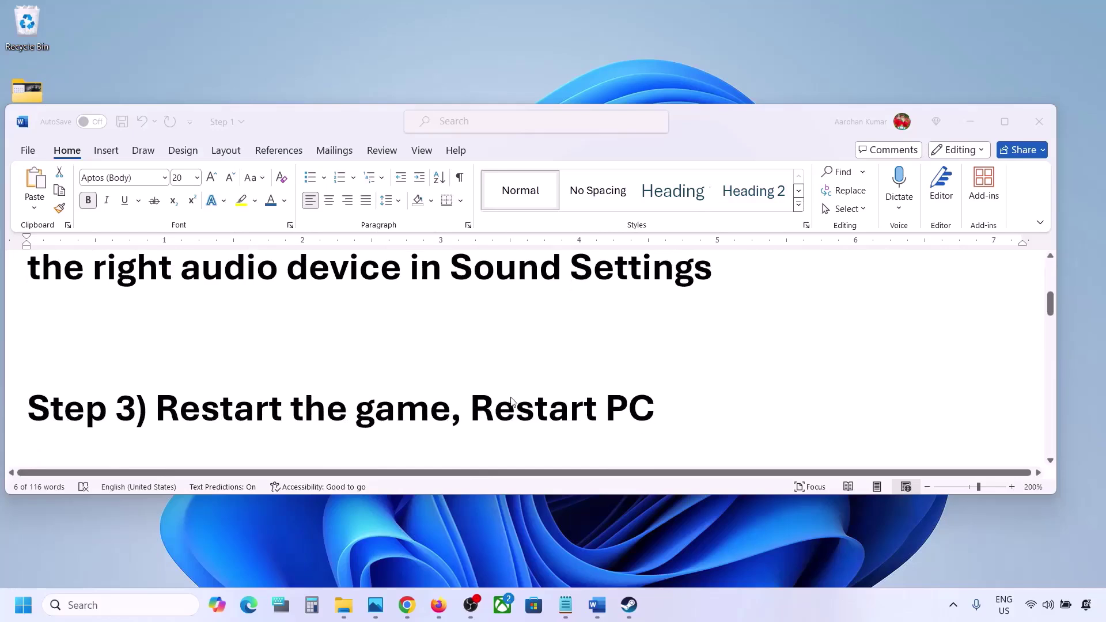
double_click(208, 390)
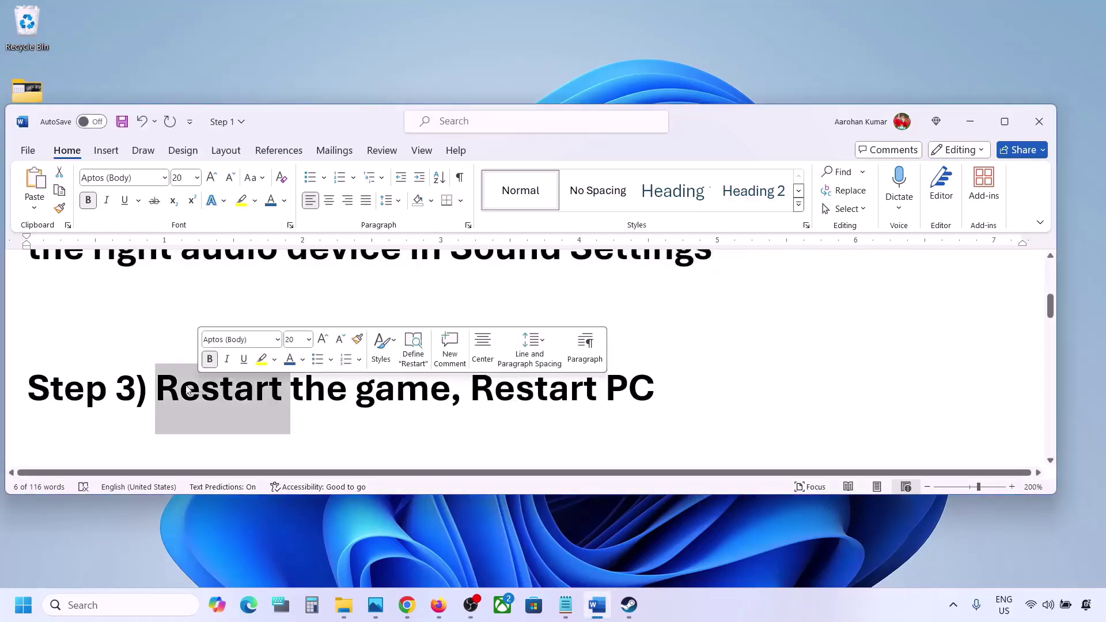
left_click(314, 385)
left_click_drag(157, 386, 366, 374)
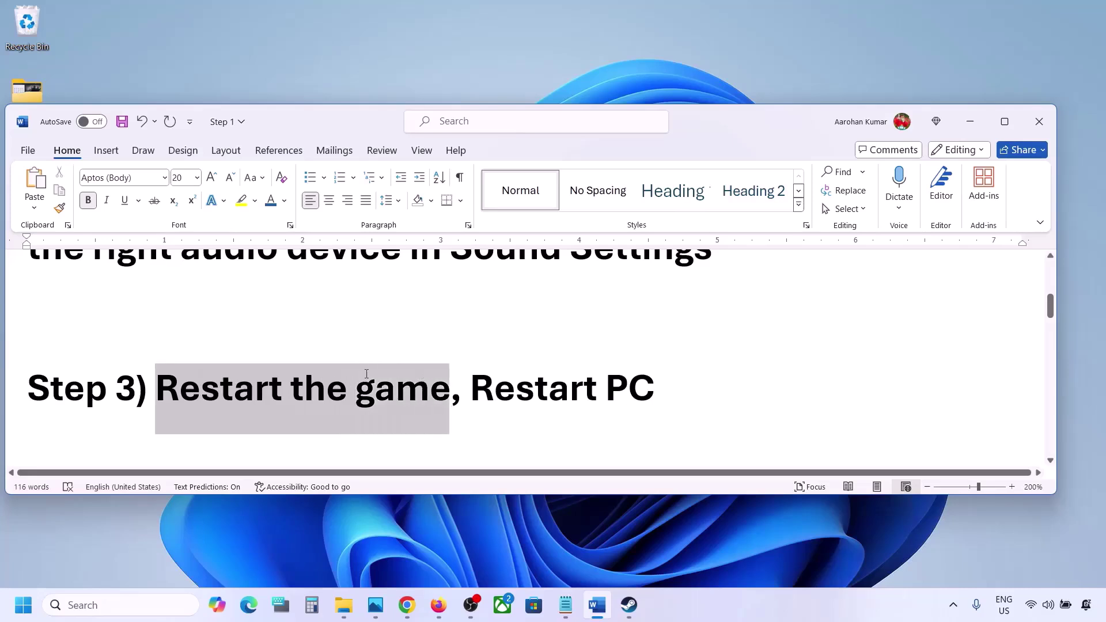
left_click_drag(469, 385, 654, 382)
Scroll to Step 4 and highlight its 48/44k Hz sample-rate instruction.
scroll(349, 378, "down", 3)
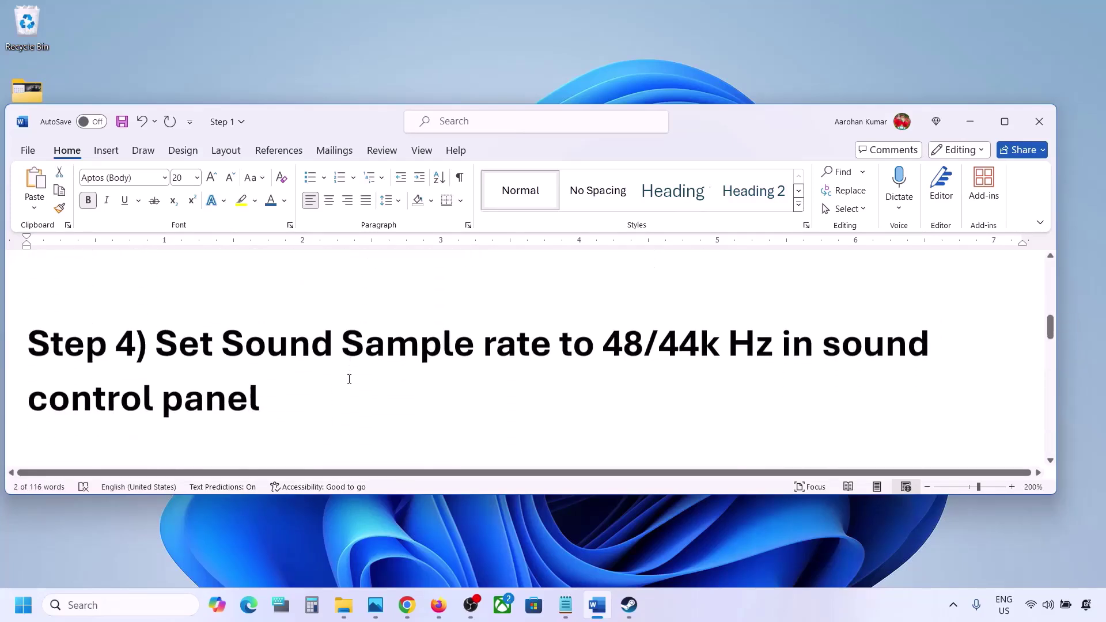
left_click_drag(162, 340, 682, 339)
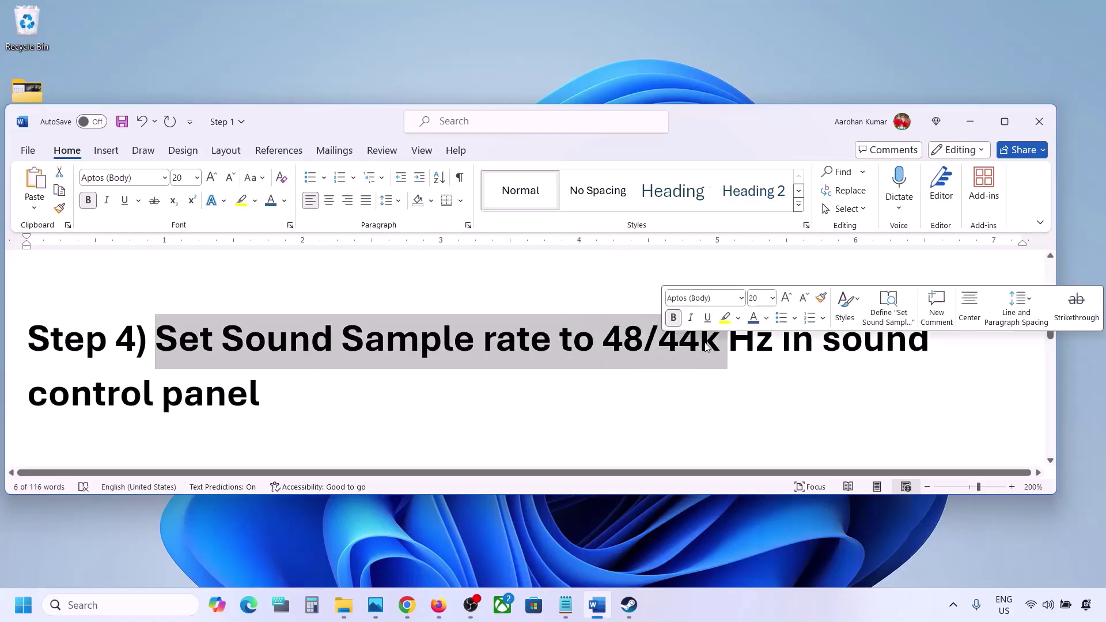
left_click(701, 342)
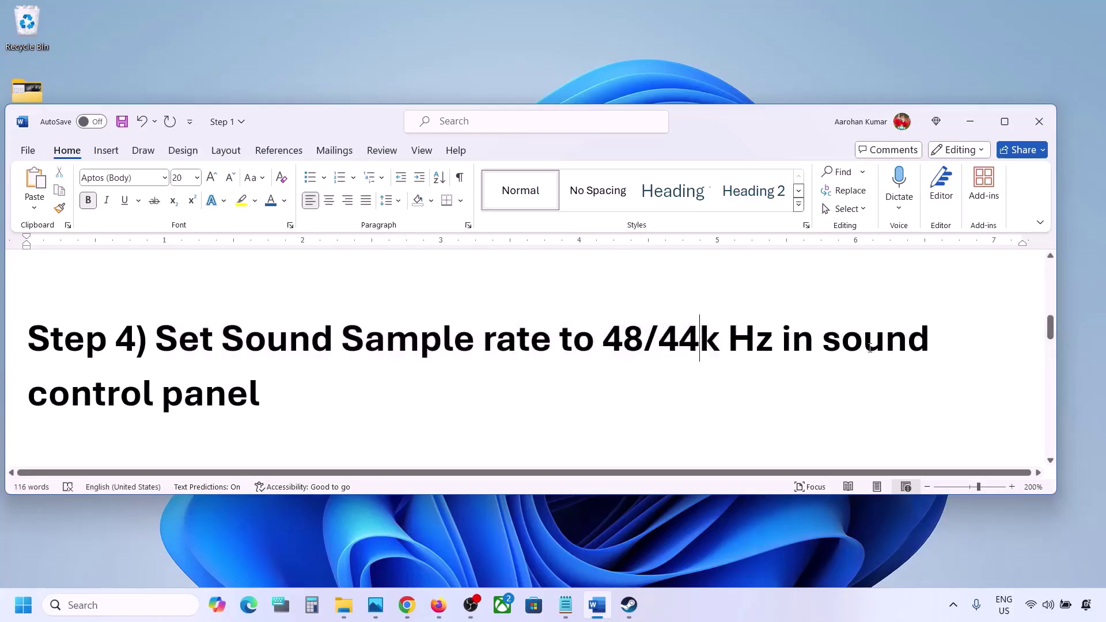
left_click(73, 604)
Search 'control', open Hardware and Sound > Sound, and right-click the Realtek Speakers on Playback.
type("control")
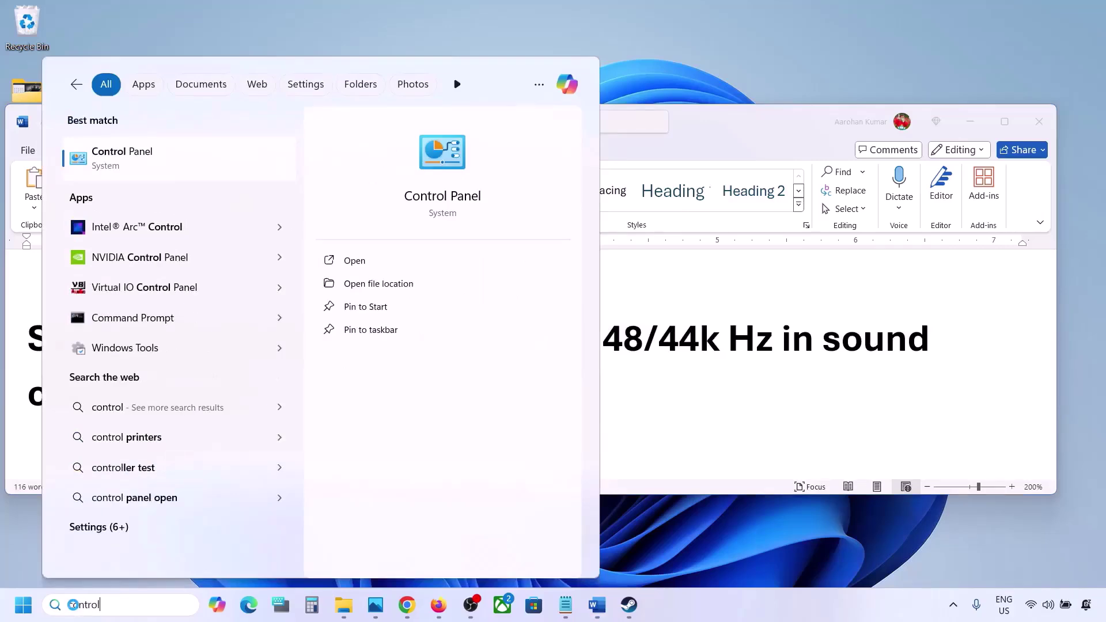
key("Return")
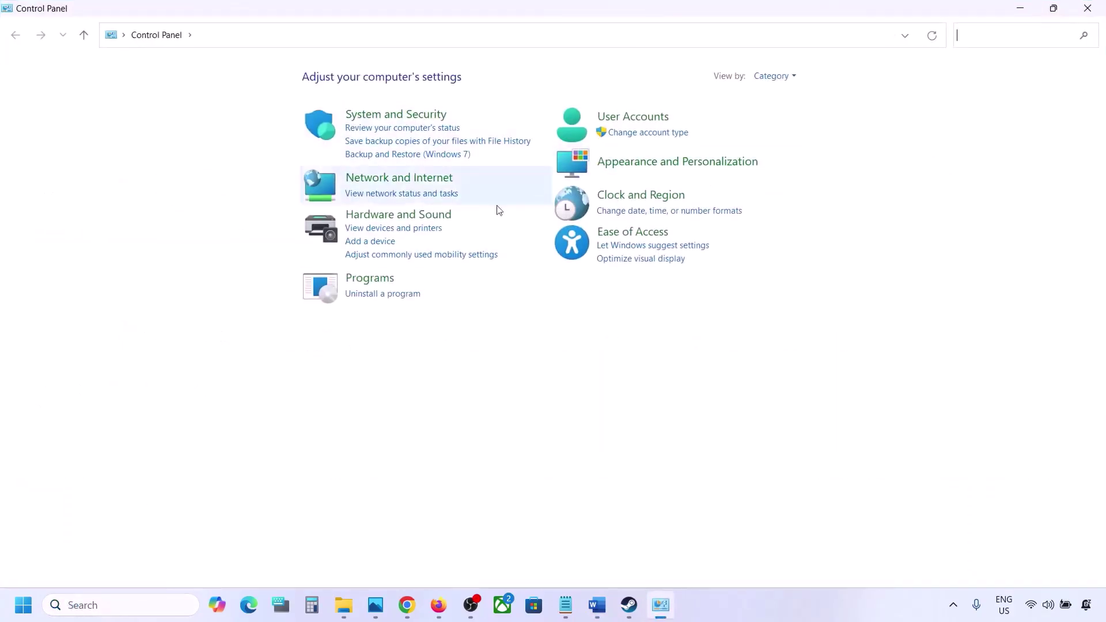
left_click(411, 219)
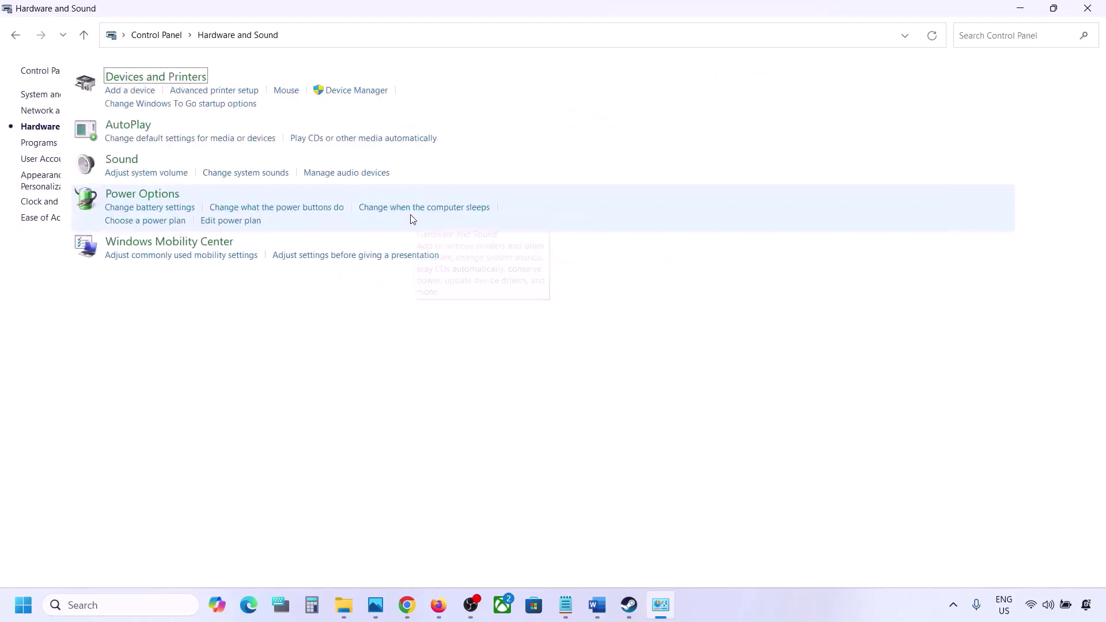
left_click(207, 164)
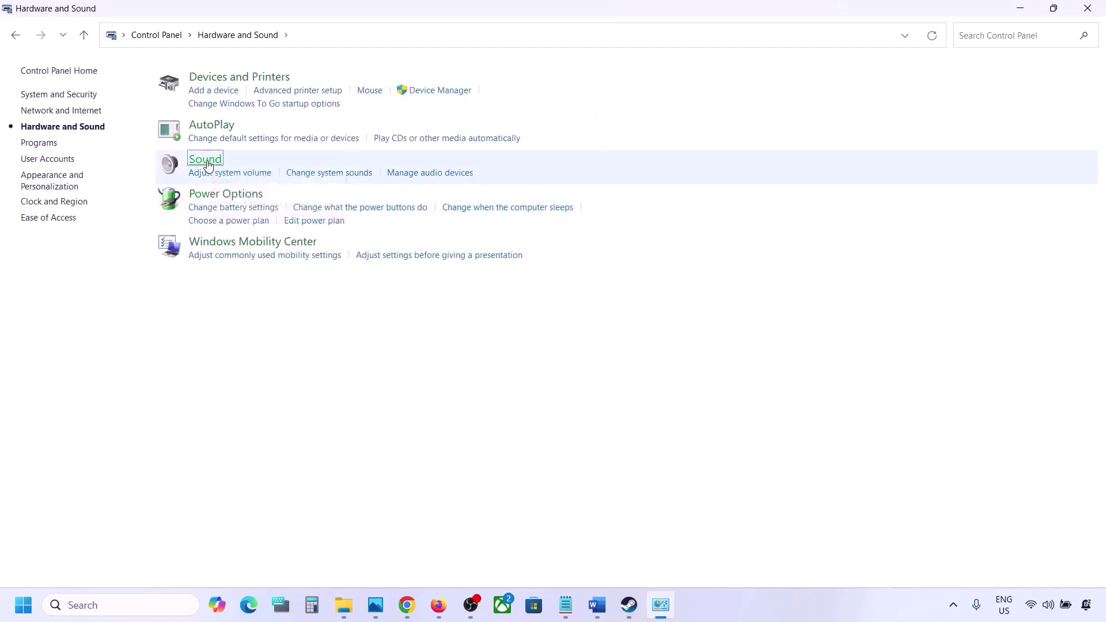
left_click_drag(216, 68, 499, 142)
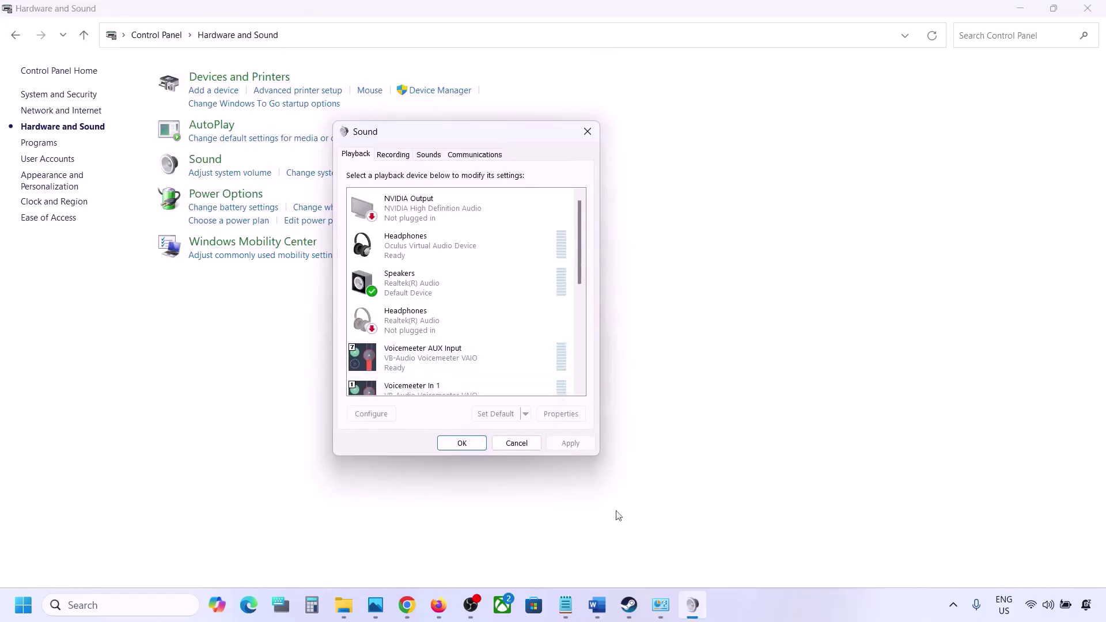
left_click(605, 603)
left_click(606, 604)
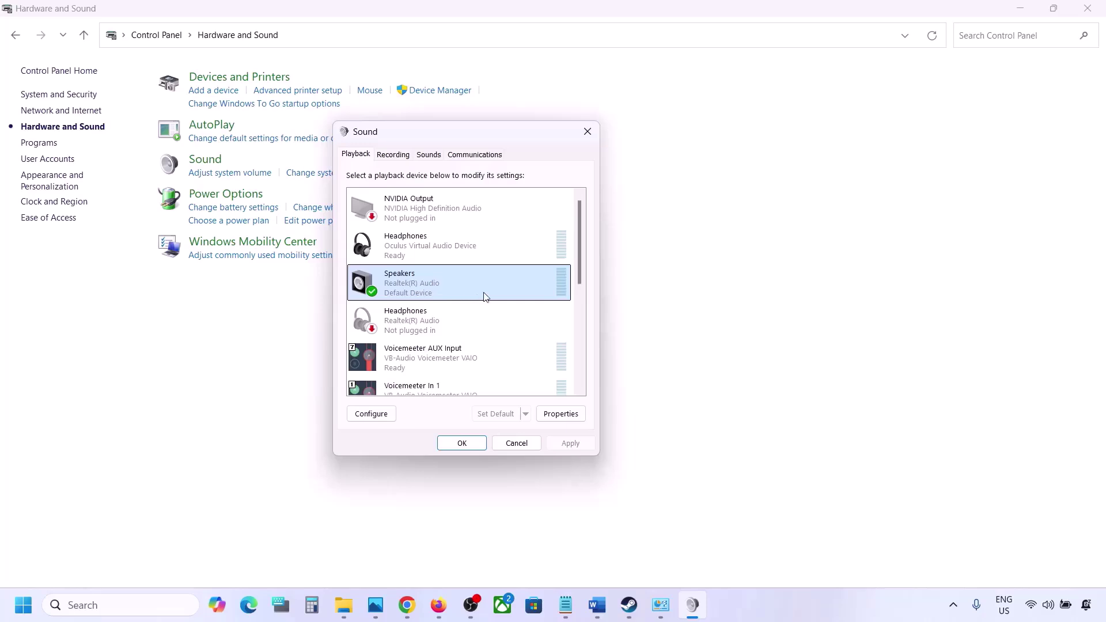
right_click(468, 288)
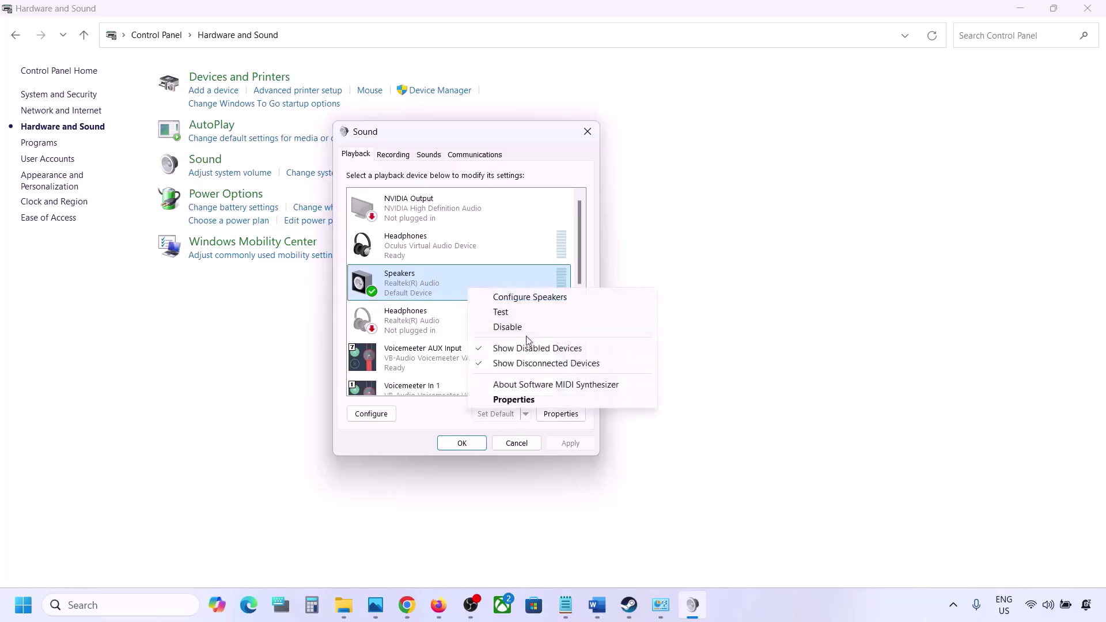
In Speakers Properties > Advanced, pick 24 bit, 48000 Hz after checking the Step 4 note.
left_click(515, 399)
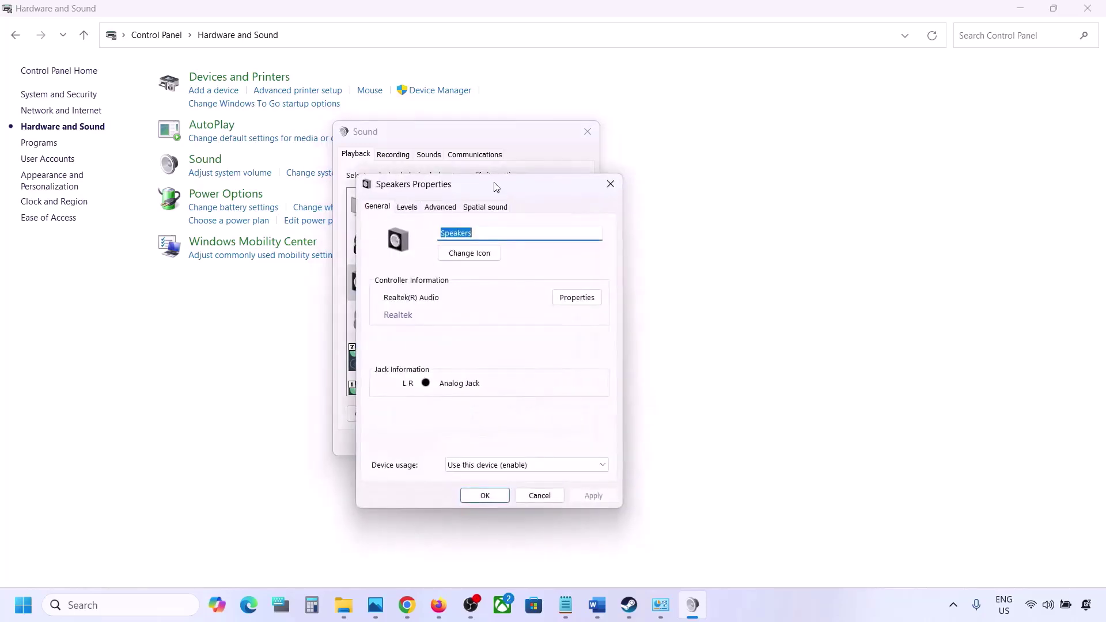
left_click_drag(494, 185, 553, 133)
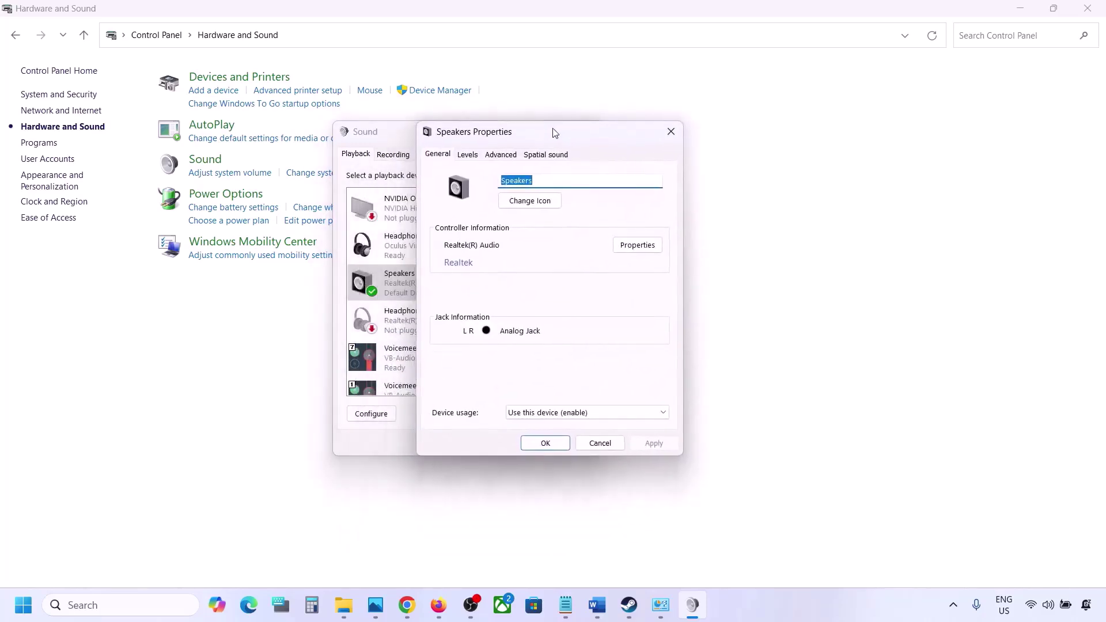
left_click(499, 156)
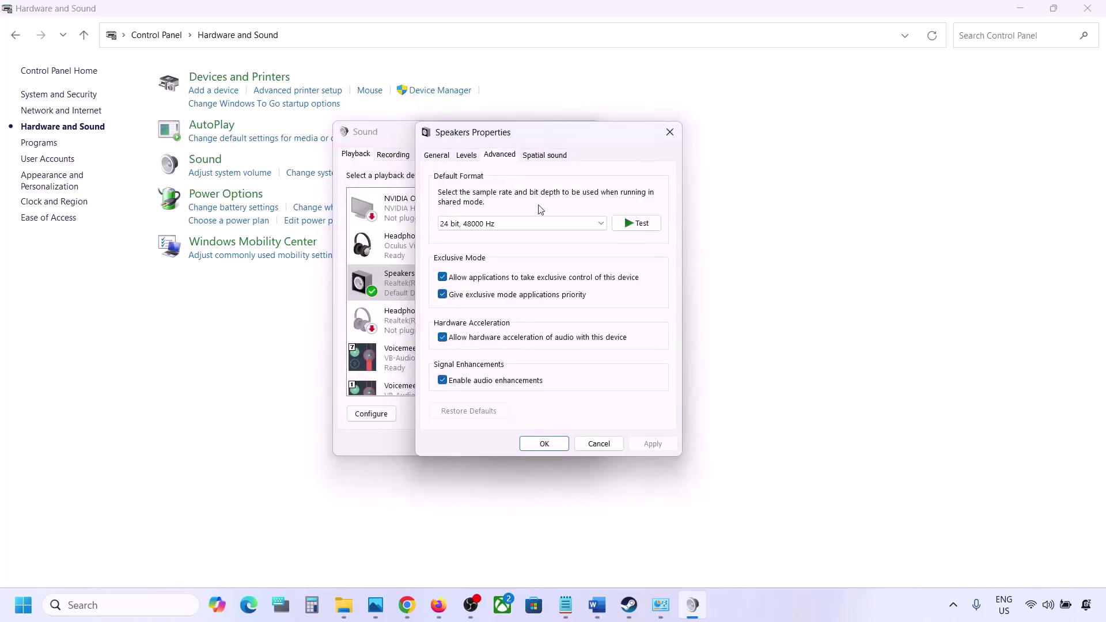
left_click(602, 228)
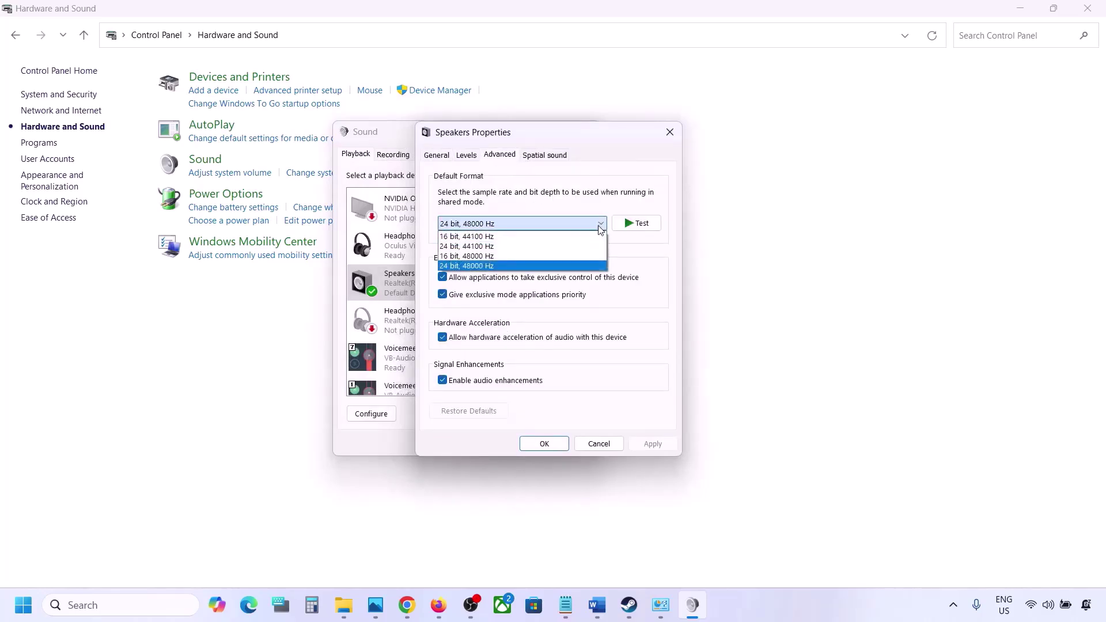
left_click(648, 281)
left_click(597, 605)
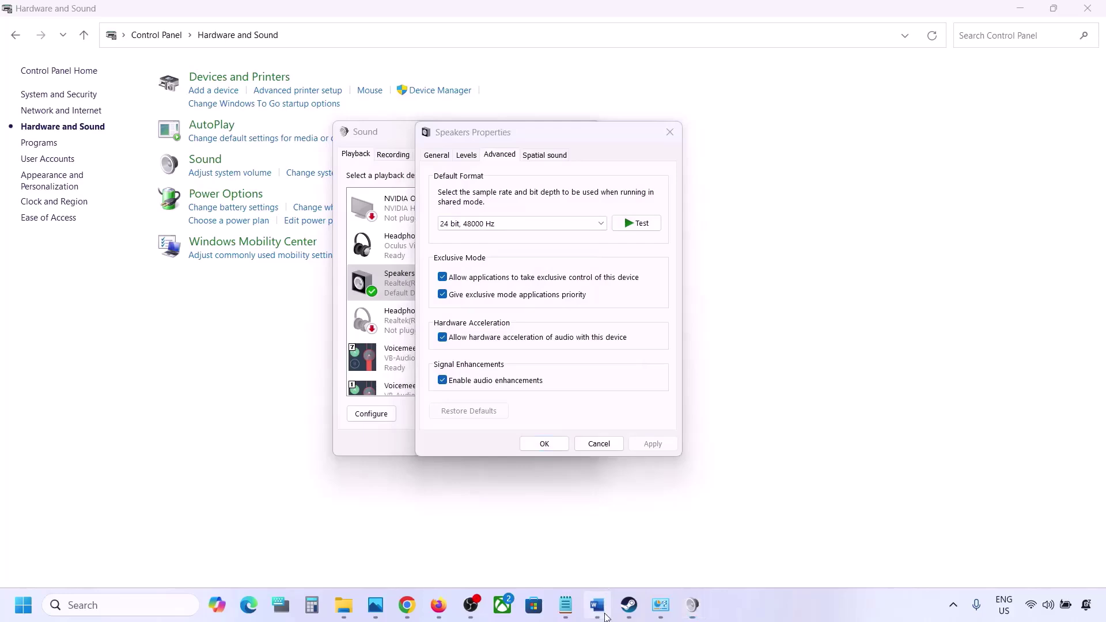
double_click(623, 341)
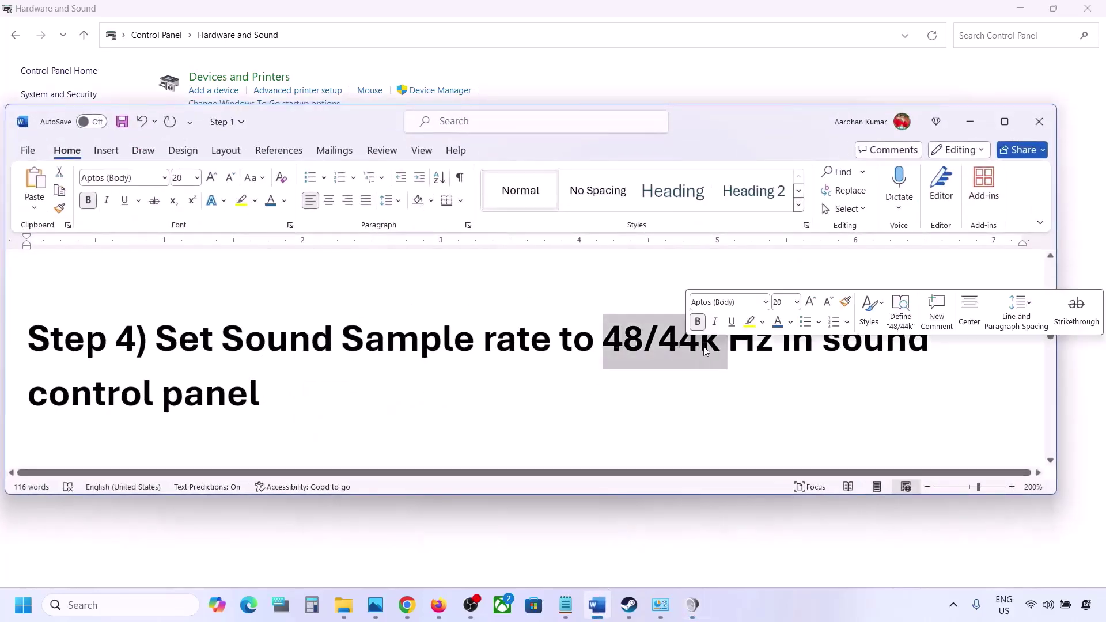
left_click(962, 123)
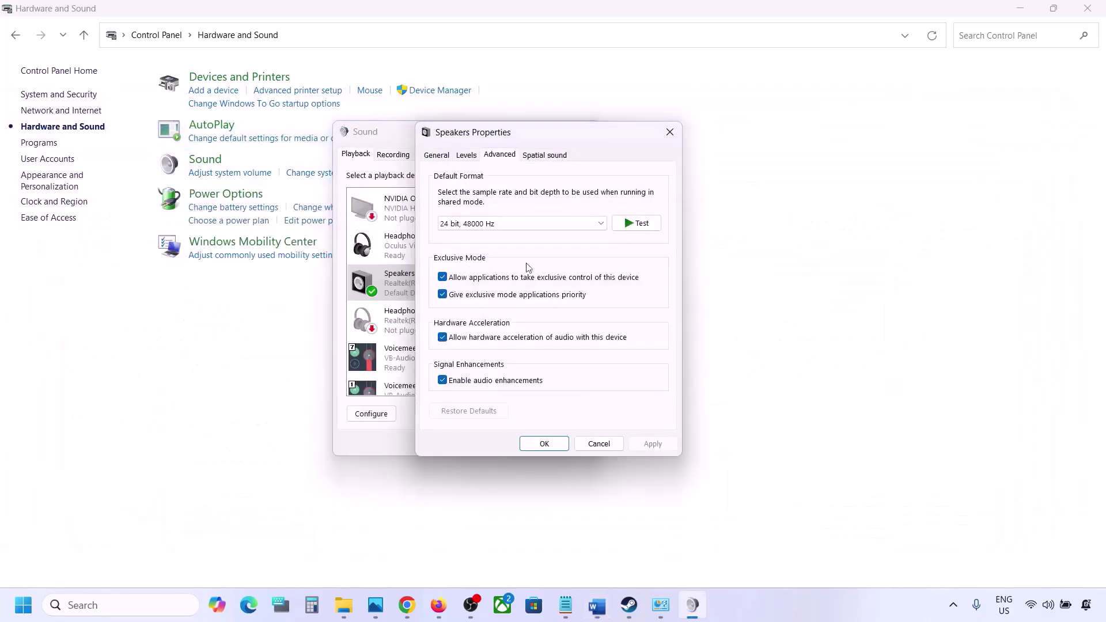
left_click(531, 225)
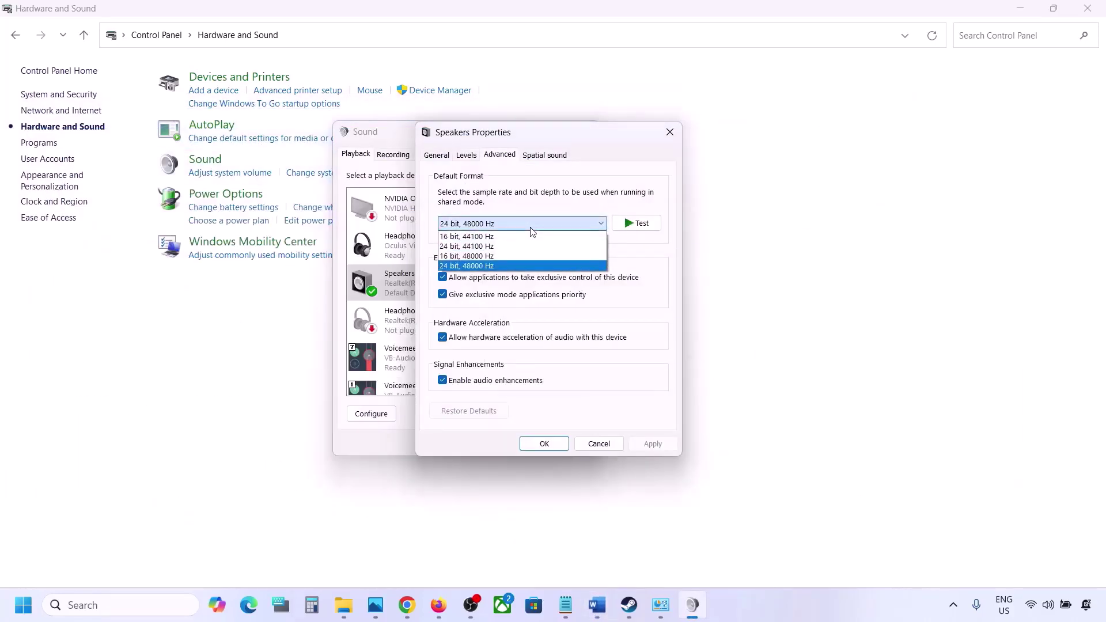
left_click(484, 266)
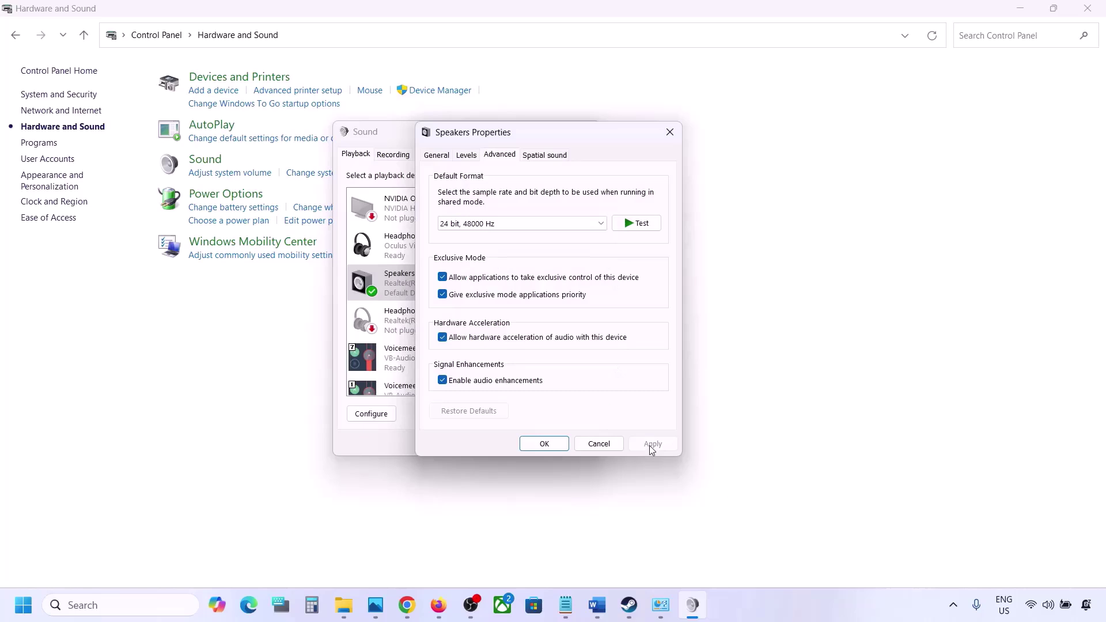
Apply 24 bit, 44100 Hz, then switch back to 24 bit, 48000 Hz, apply, and close both dialogs.
left_click(556, 228)
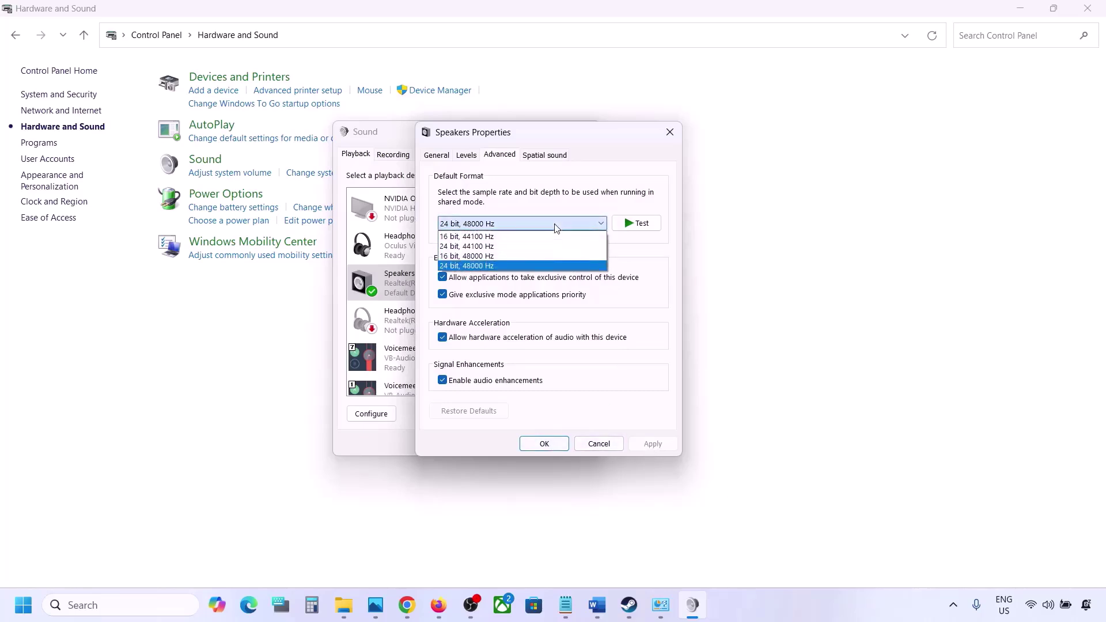
left_click(490, 247)
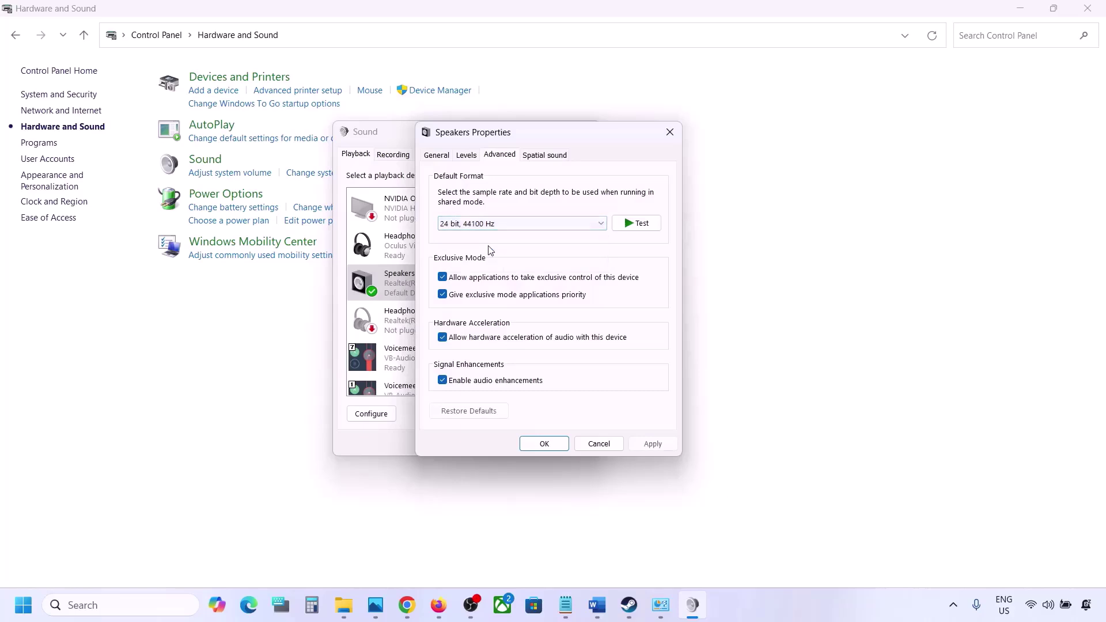
left_click(640, 449)
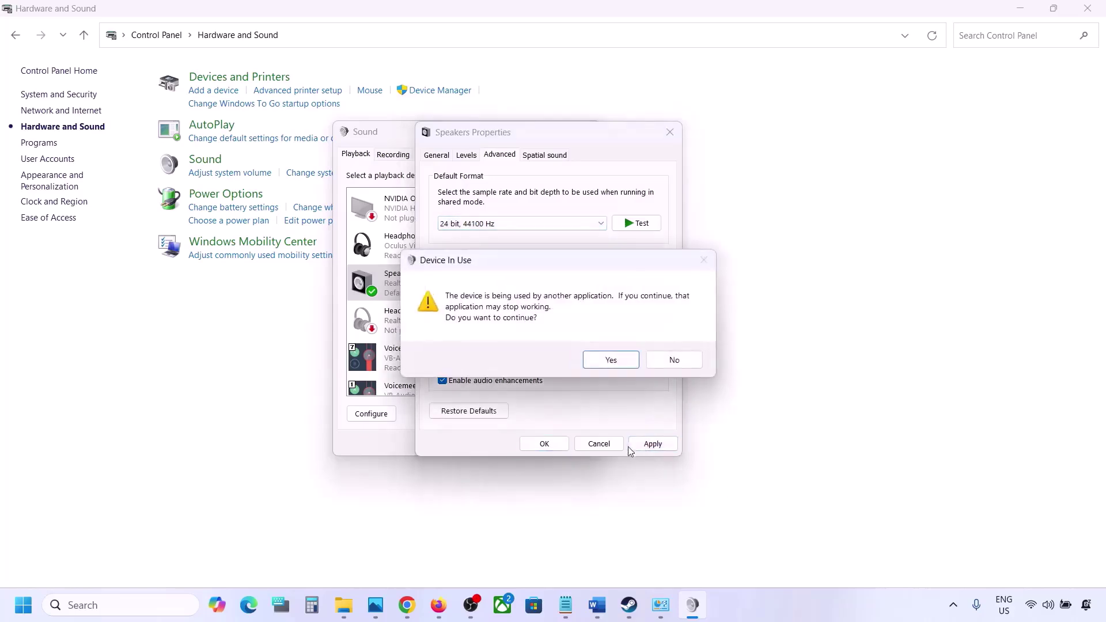
left_click(611, 362)
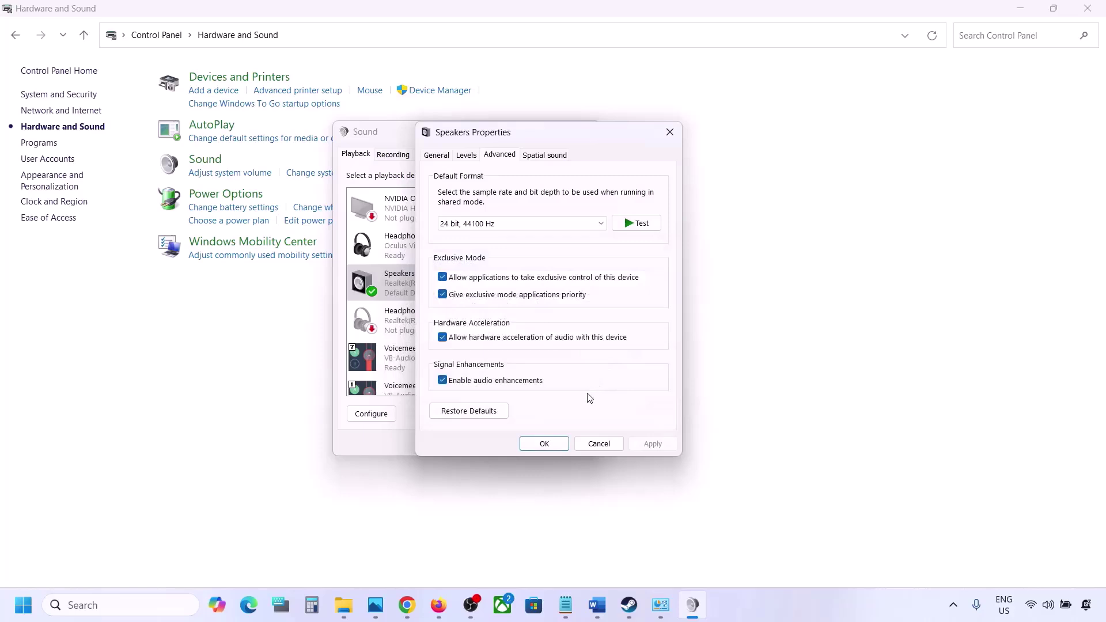
left_click(499, 222)
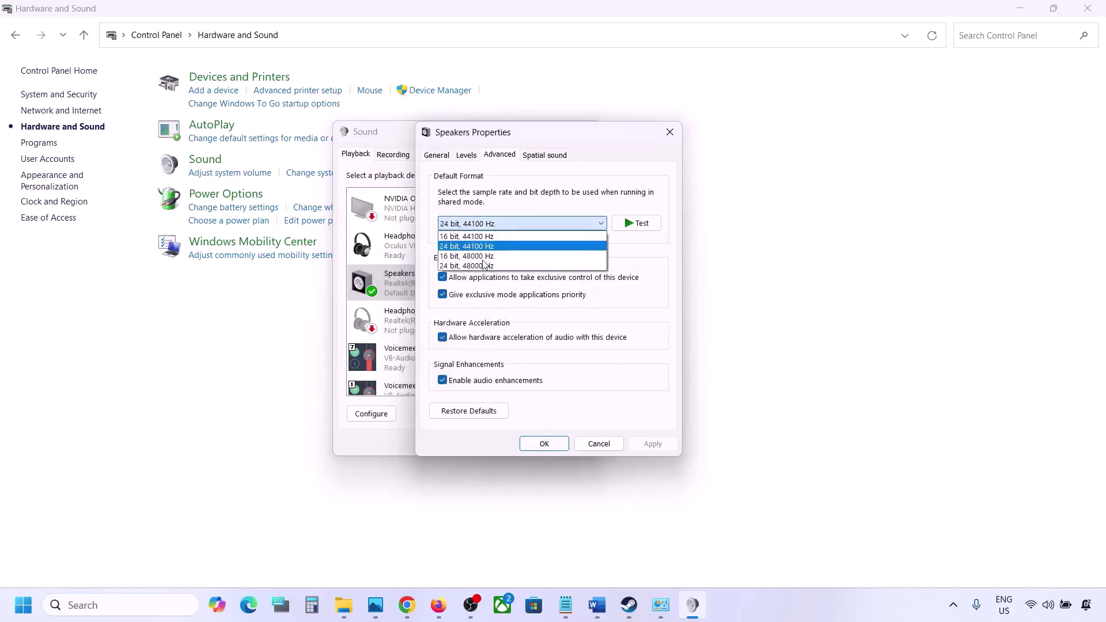
left_click(479, 266)
left_click(650, 445)
left_click(544, 444)
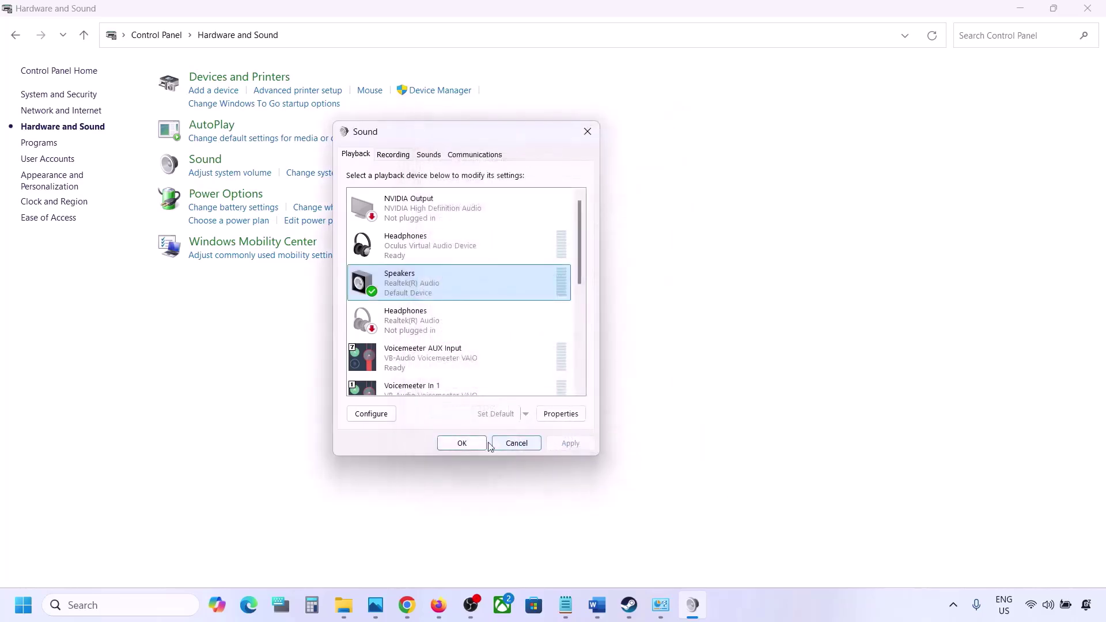
left_click(462, 443)
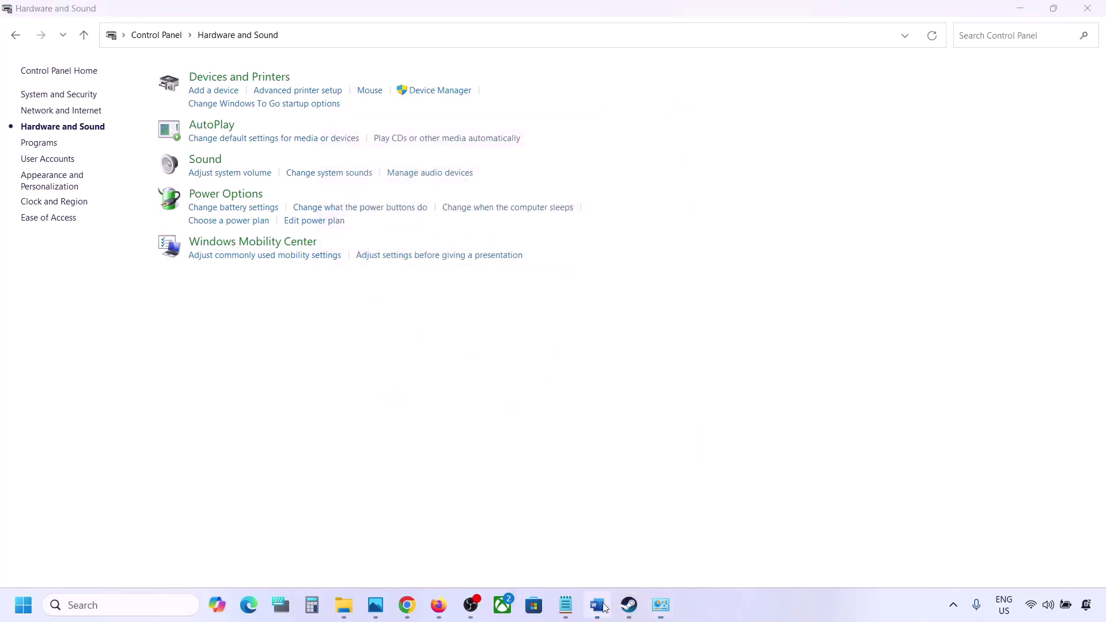
Return to the Word guide and read Step 5 through the Step 6 'Turn off Spatial Sound' heading.
left_click(597, 605)
scroll(457, 364, "down", 5)
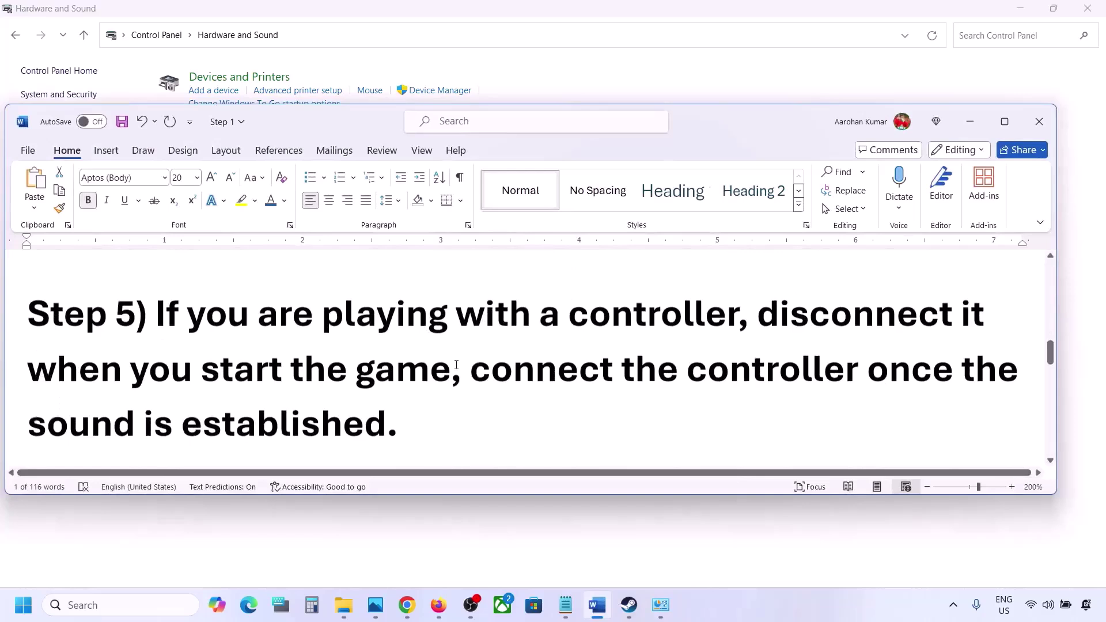
left_click_drag(179, 318, 388, 410)
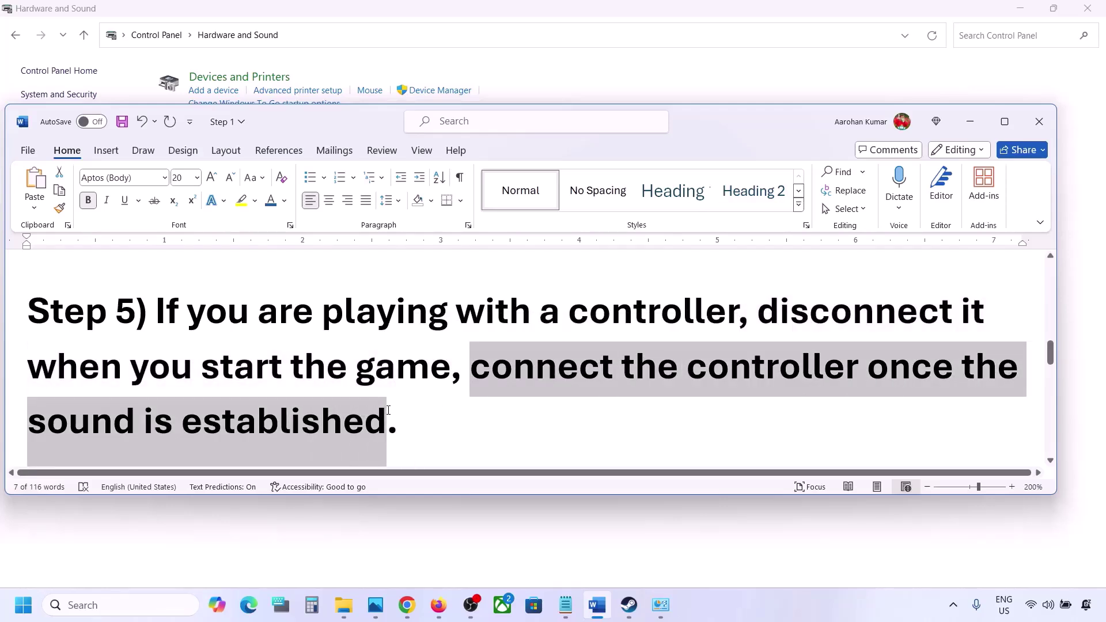
left_click(388, 410)
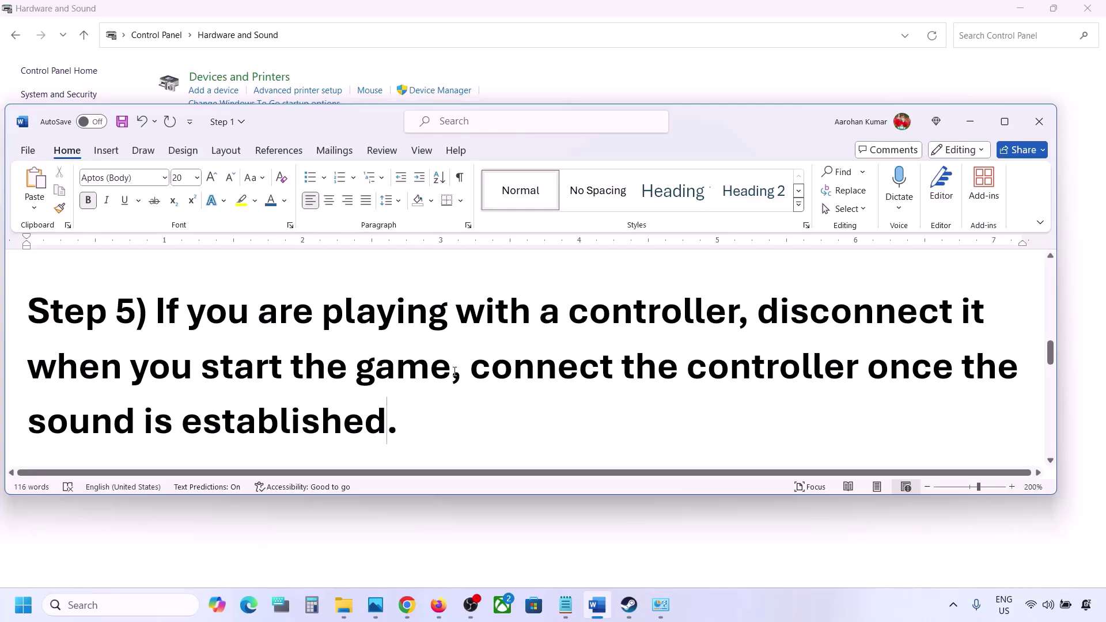
scroll(454, 371, "down", 5)
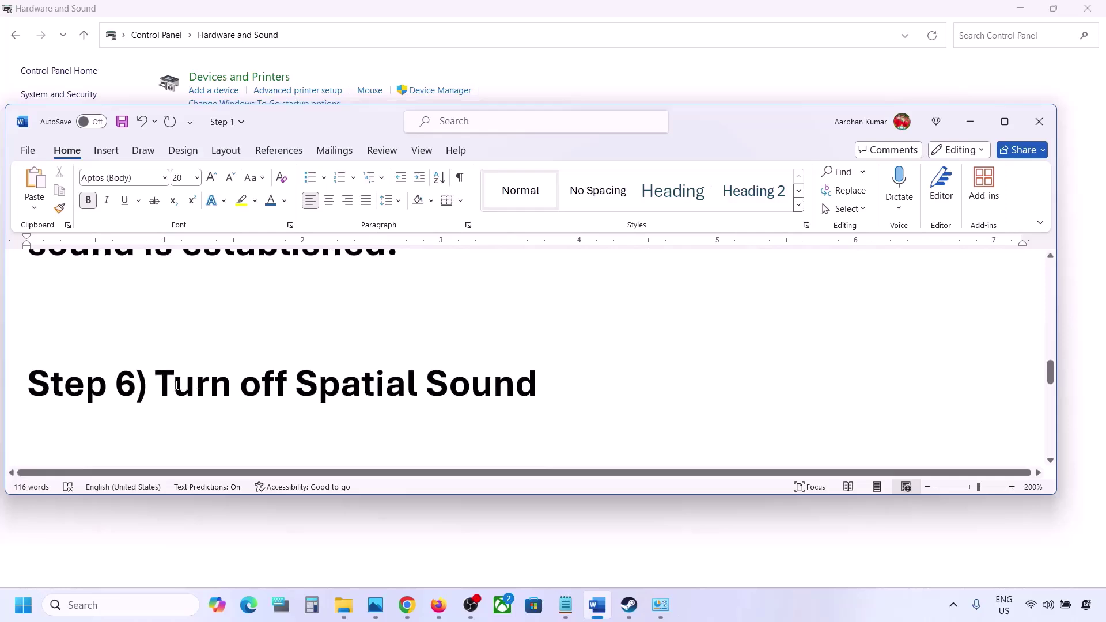
left_click_drag(156, 383, 537, 385)
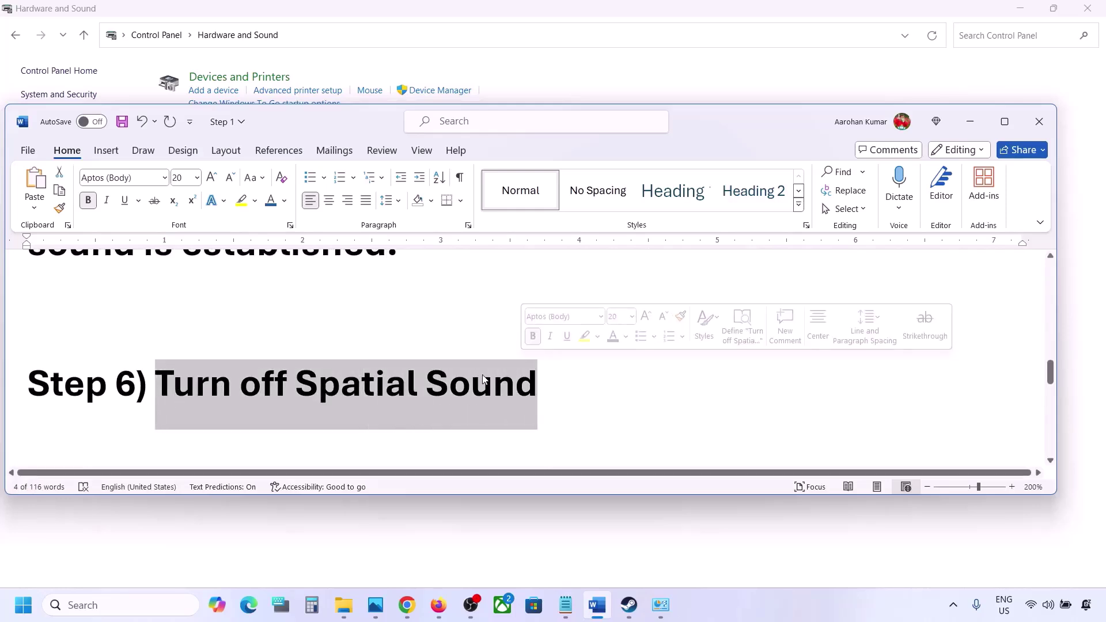
left_click(109, 604)
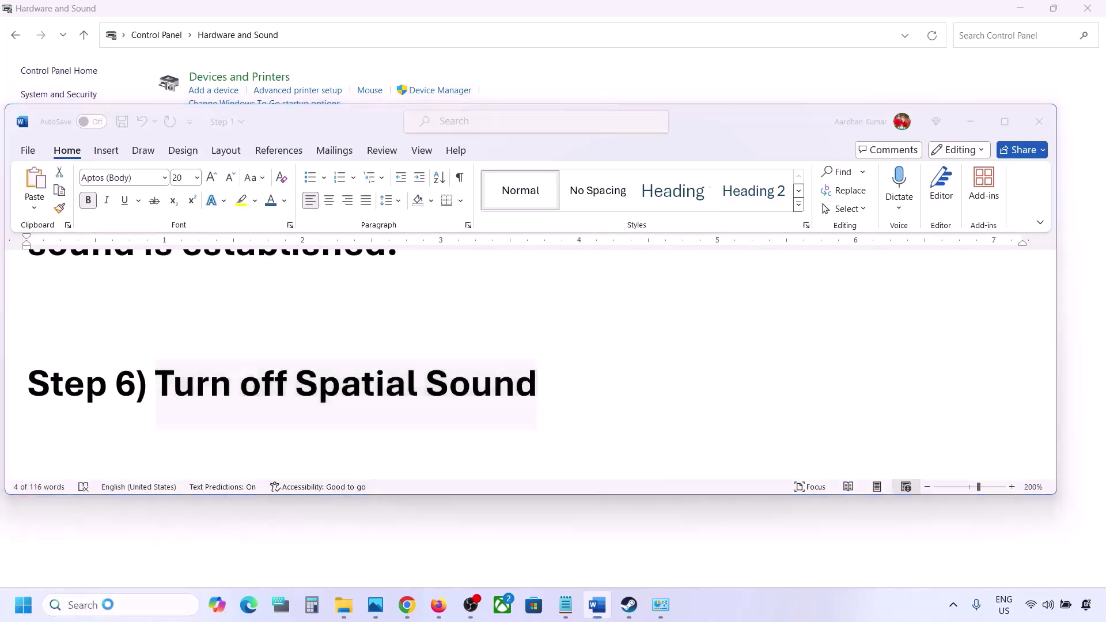
Open Control Panel's Sound settings under Hardware and Sound.
type("control")
key("Return")
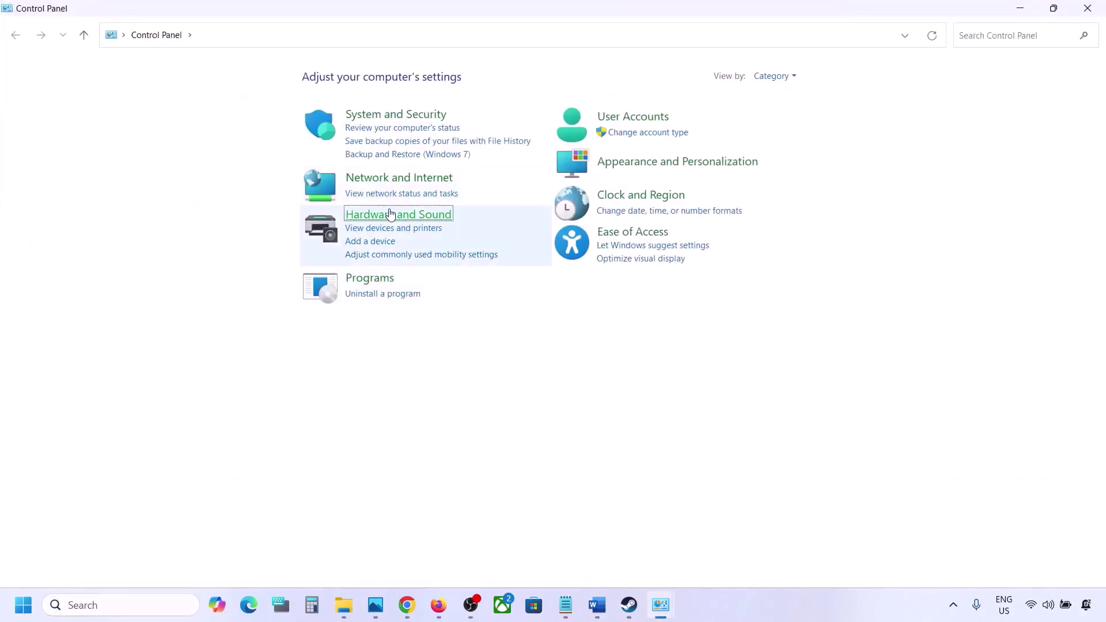
left_click(390, 215)
left_click(207, 162)
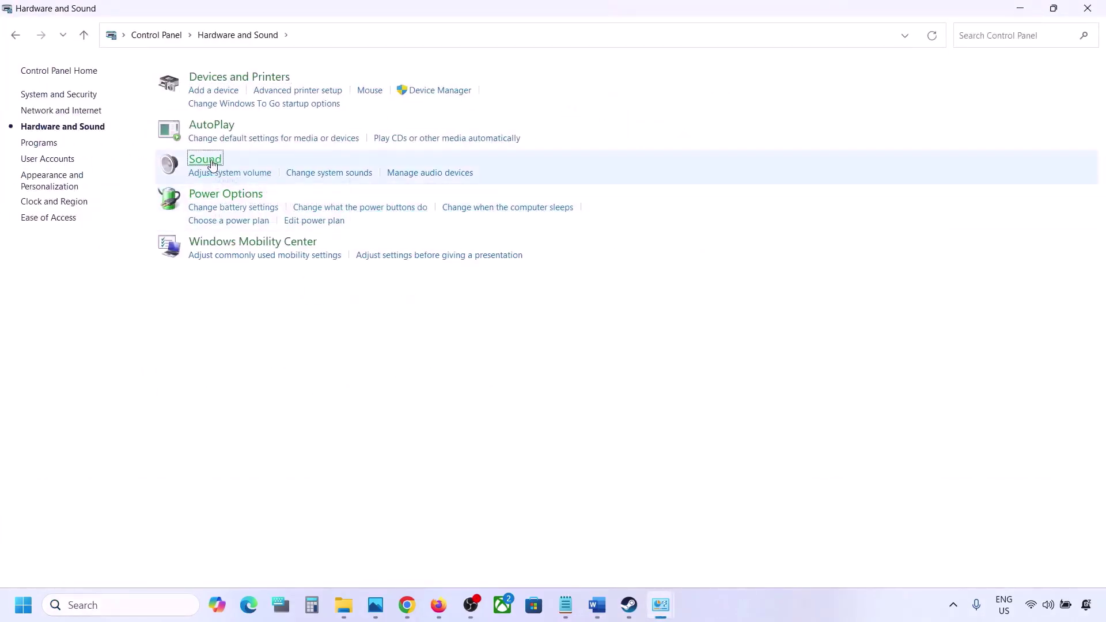
left_click_drag(217, 81, 478, 134)
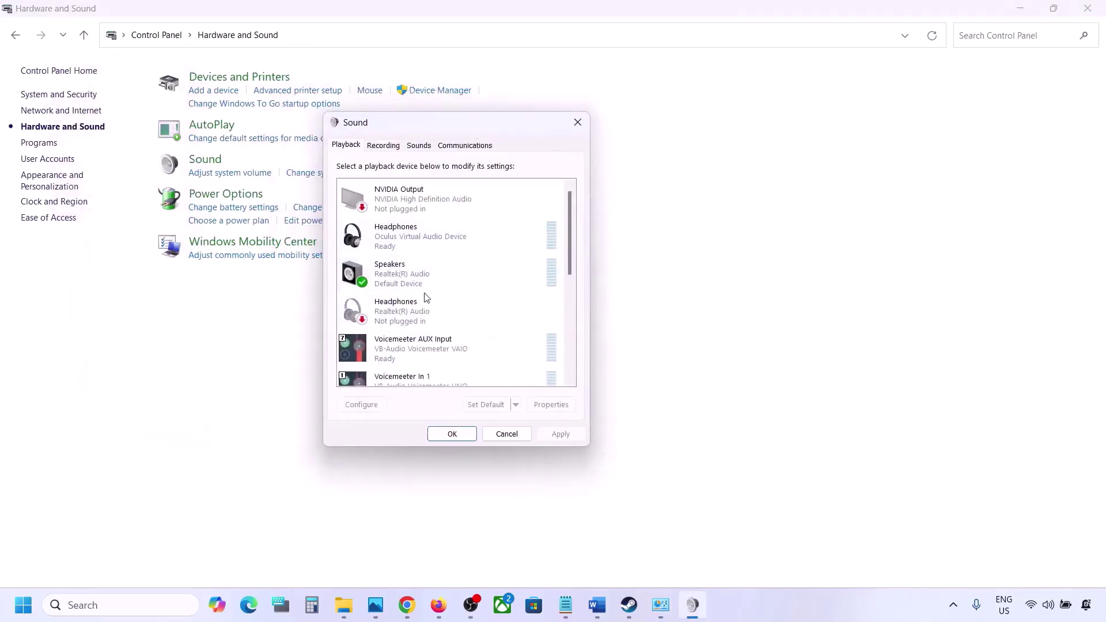
Set the Realtek Speakers' spatial sound format to Off, apply it, and close the Sound dialogs.
left_click(409, 281)
right_click(424, 274)
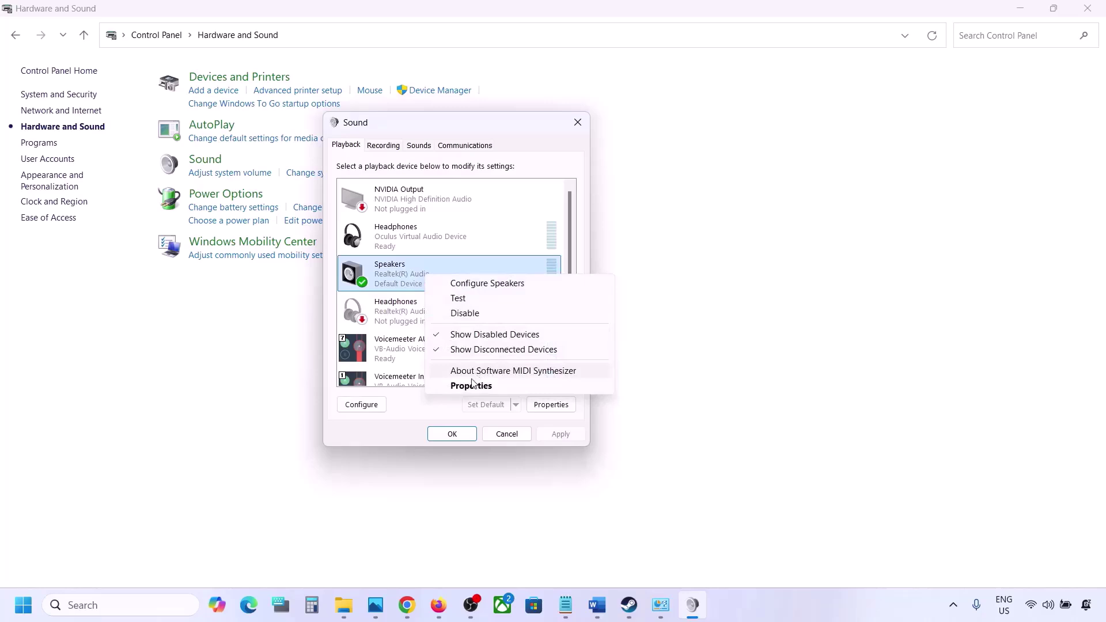
left_click(470, 386)
left_click(483, 201)
left_click(406, 266)
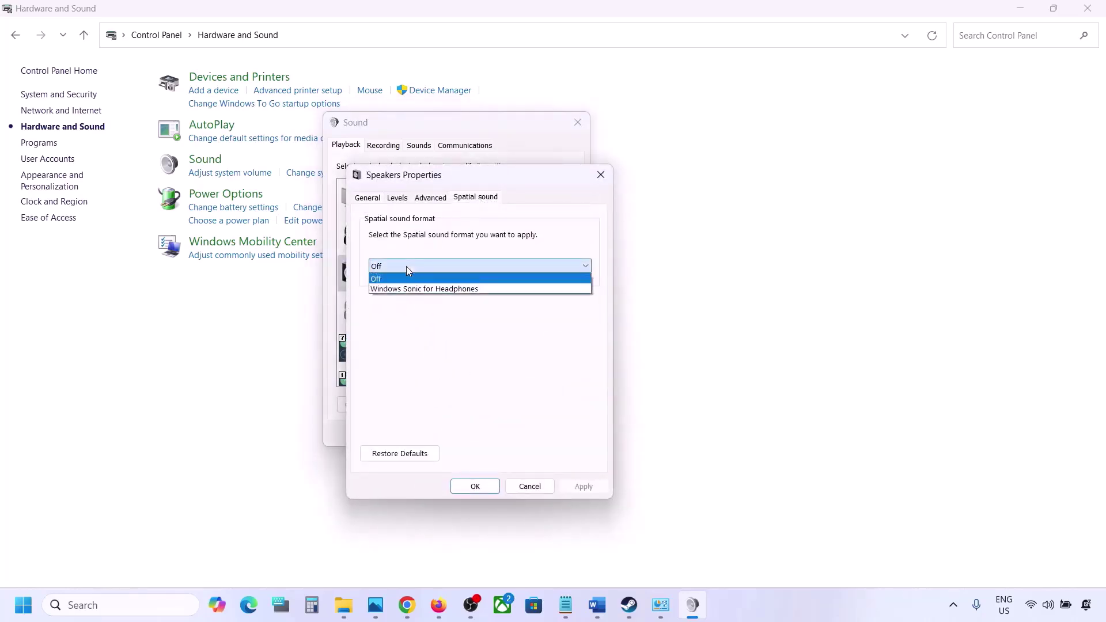
left_click(381, 280)
left_click(583, 486)
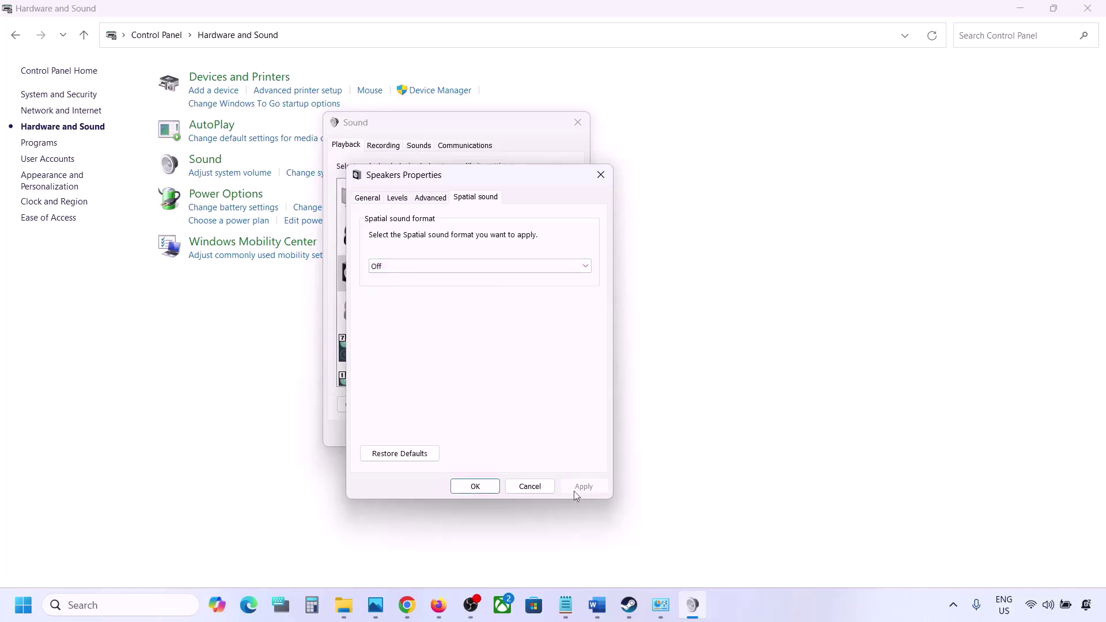
left_click(474, 487)
left_click(465, 434)
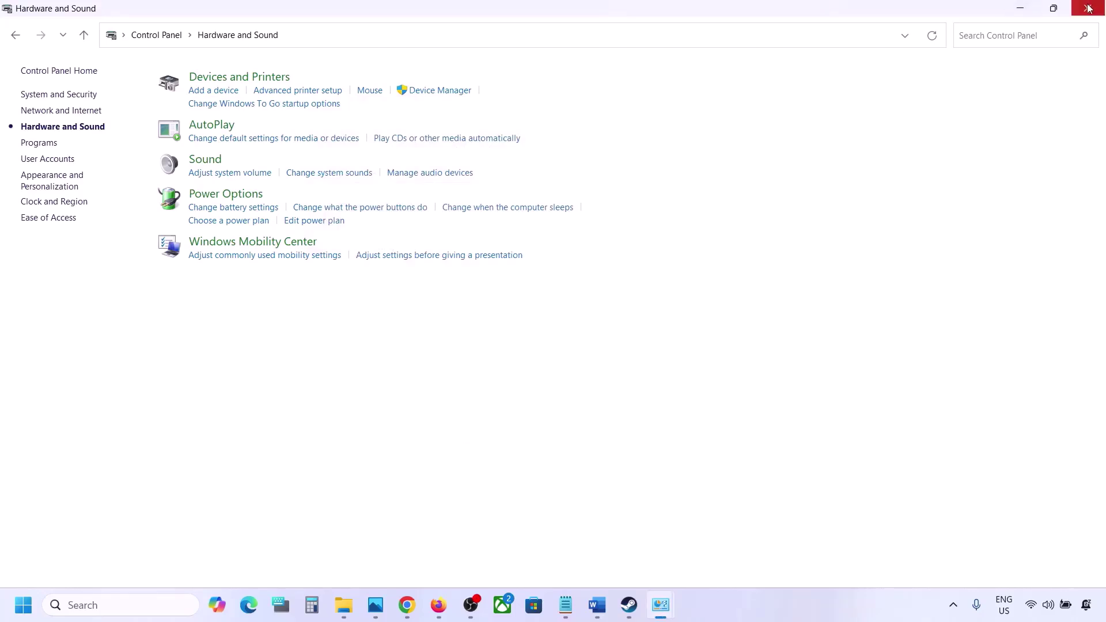
Maximise Word and read Step 7 about disabling Oculus/Voicemeeter devices in Device Manager.
key("alt+Tab")
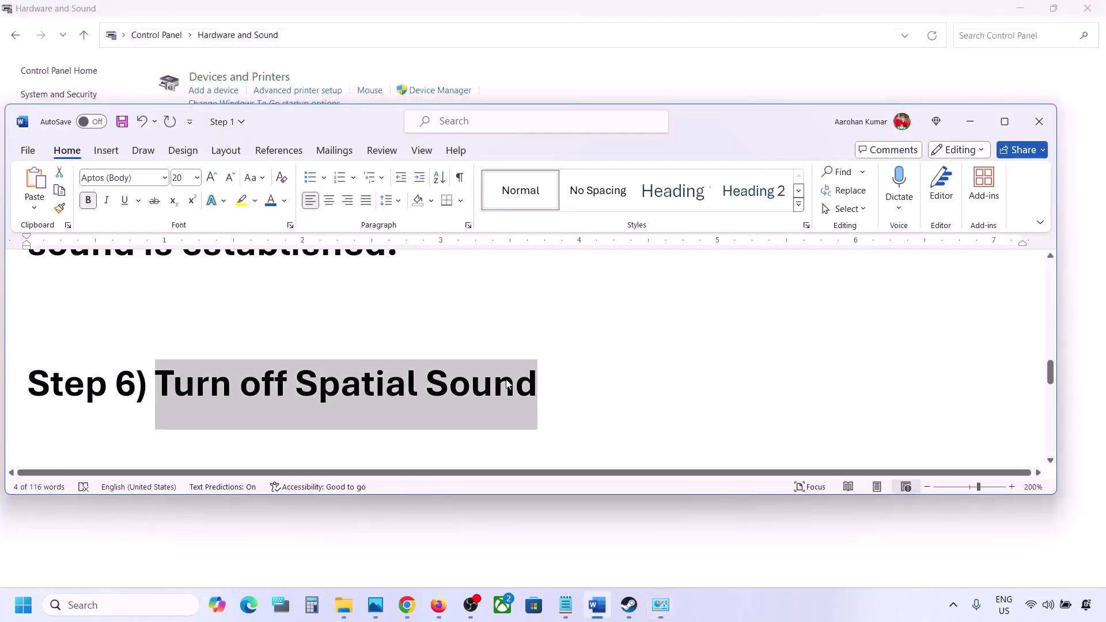
scroll(506, 385, "down", 4)
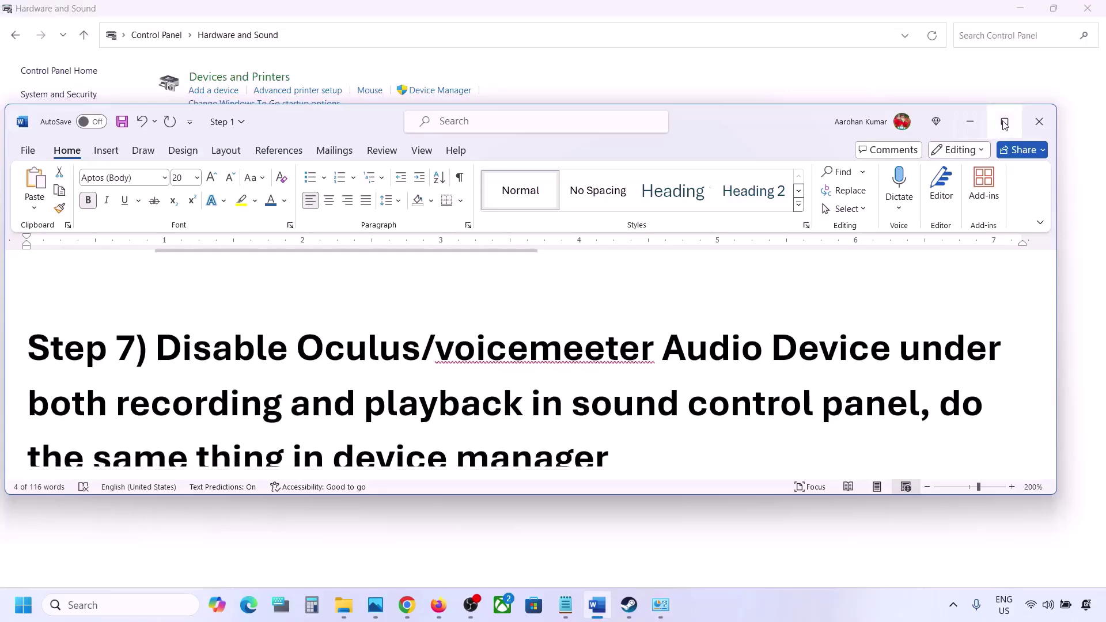
left_click(1004, 122)
scroll(293, 371, "up", 2)
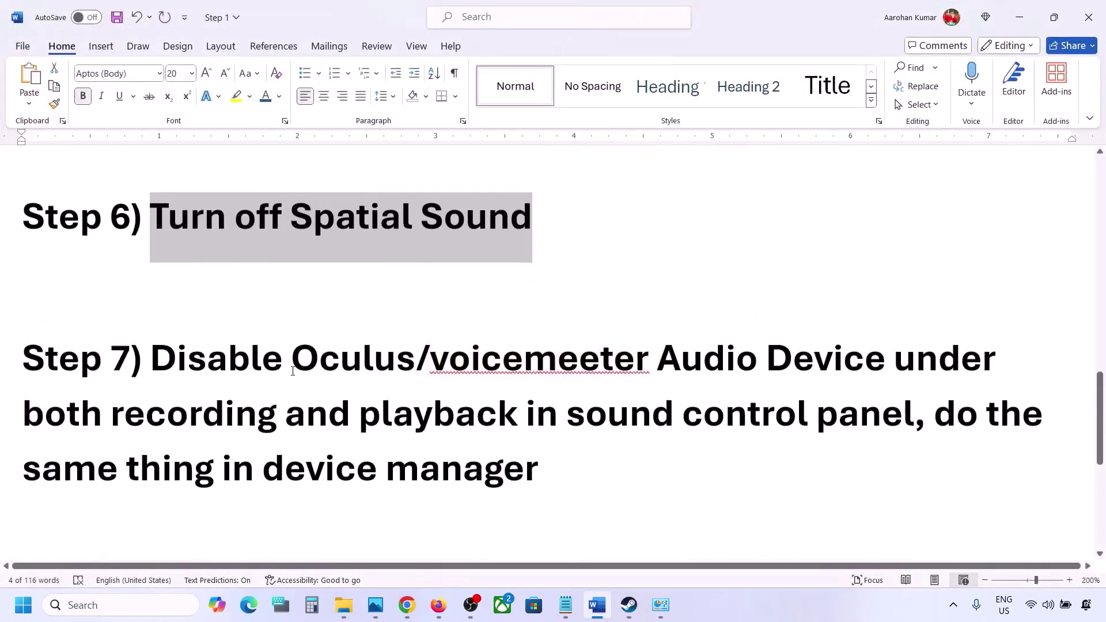
left_click_drag(292, 367, 579, 373)
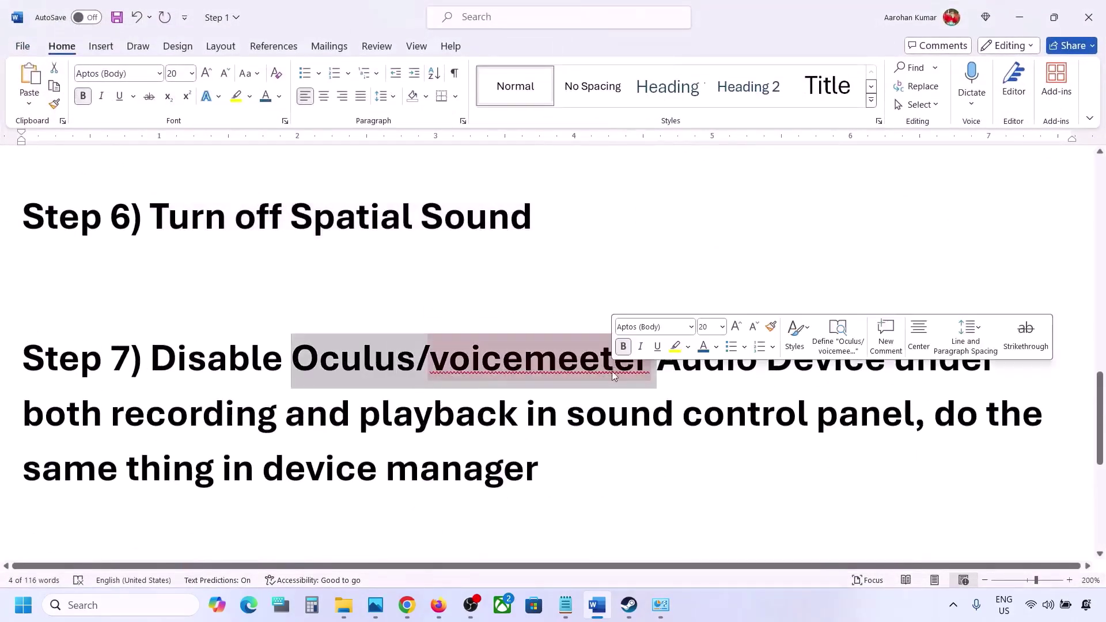
left_click(703, 368)
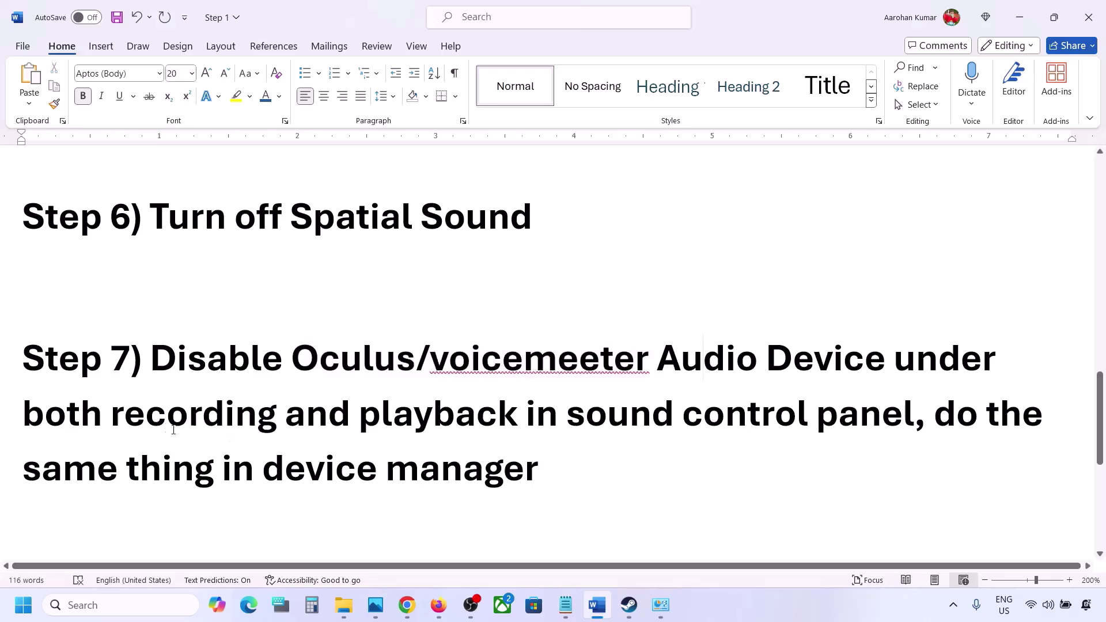
left_click_drag(172, 354, 751, 436)
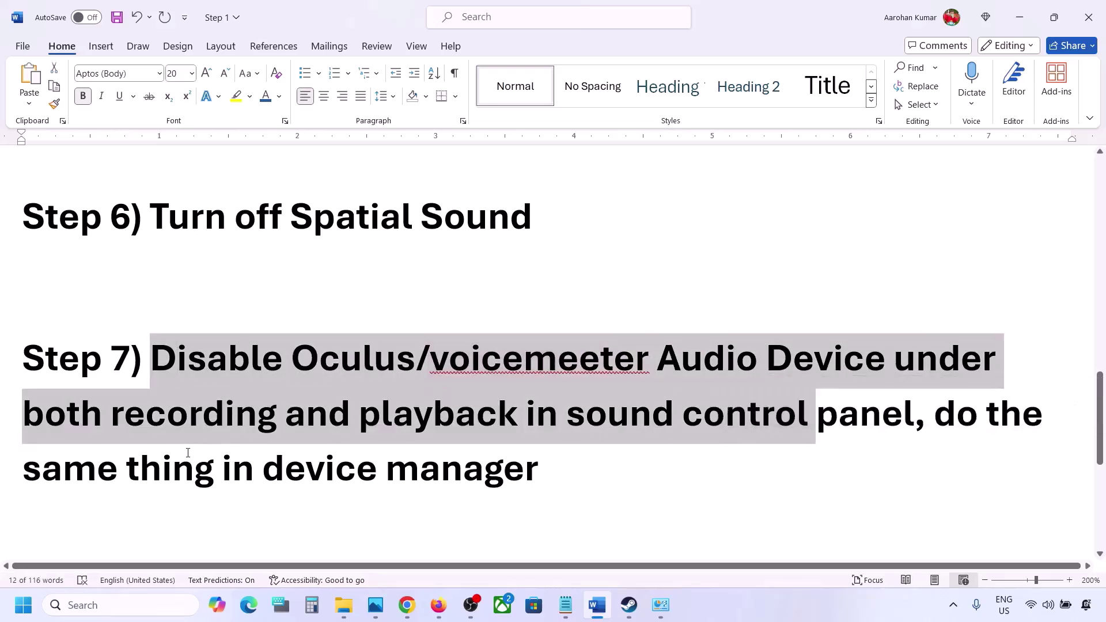
left_click_drag(142, 470, 542, 472)
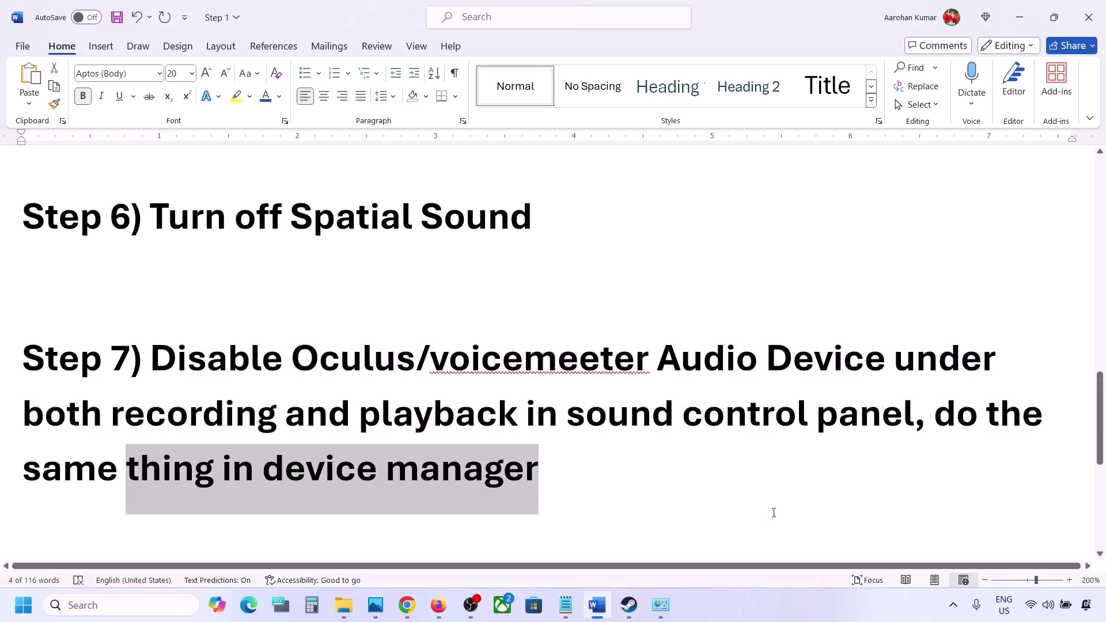
Open Control Panel's Hardware and Sound page via a 'control' search.
left_click(114, 603)
type("control")
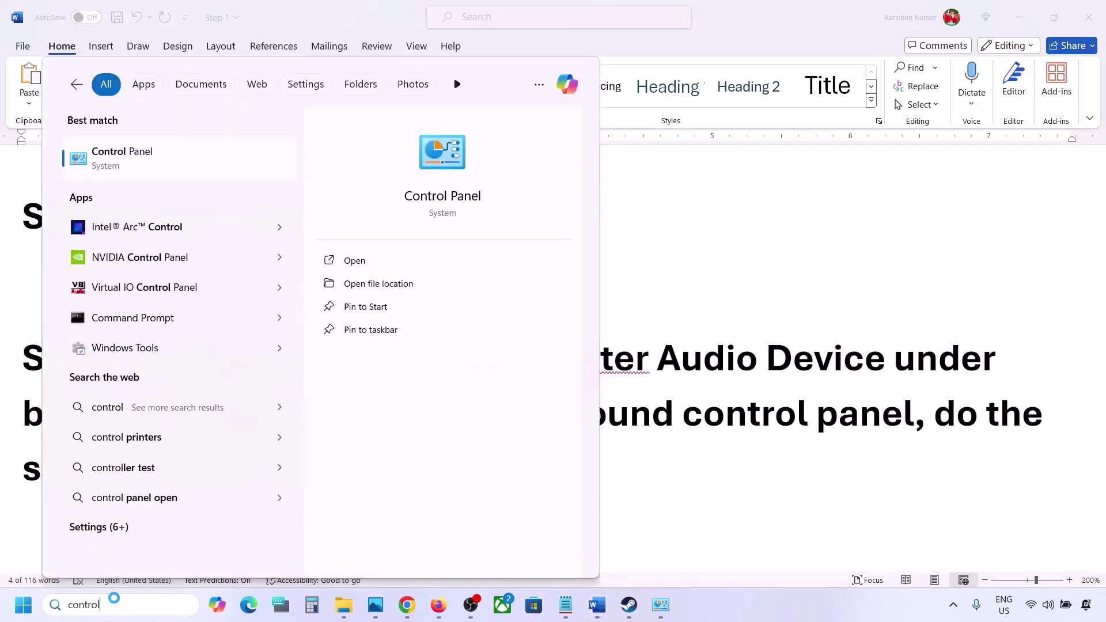
key("Return")
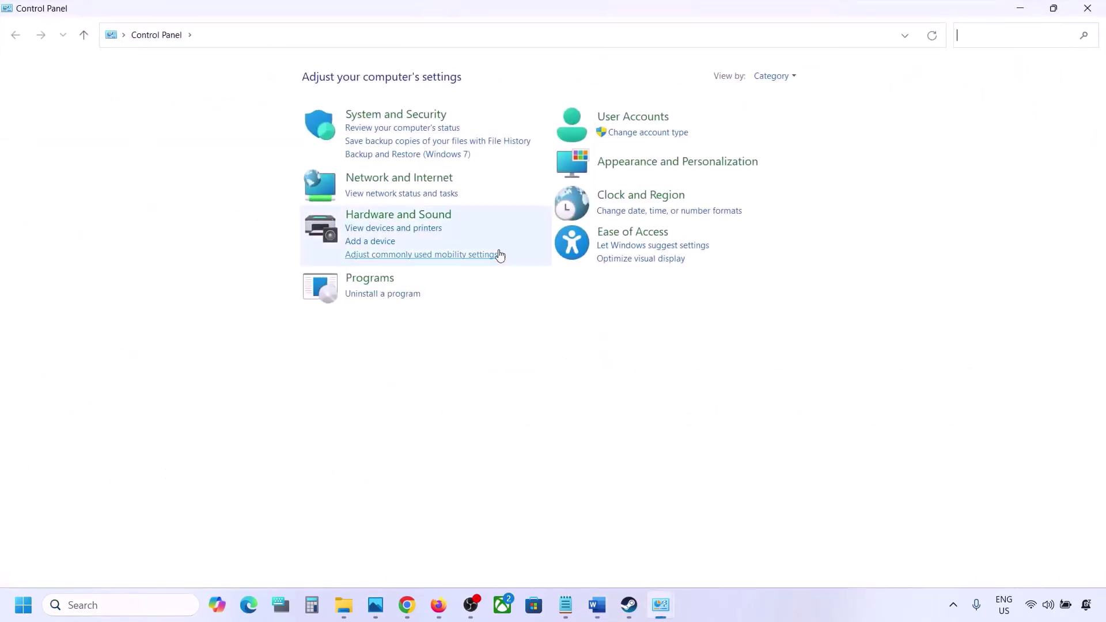
left_click(375, 219)
Open the Sound dialog and review Playback devices, selecting Realtek Speakers, then Oculus Headphones.
left_click(214, 163)
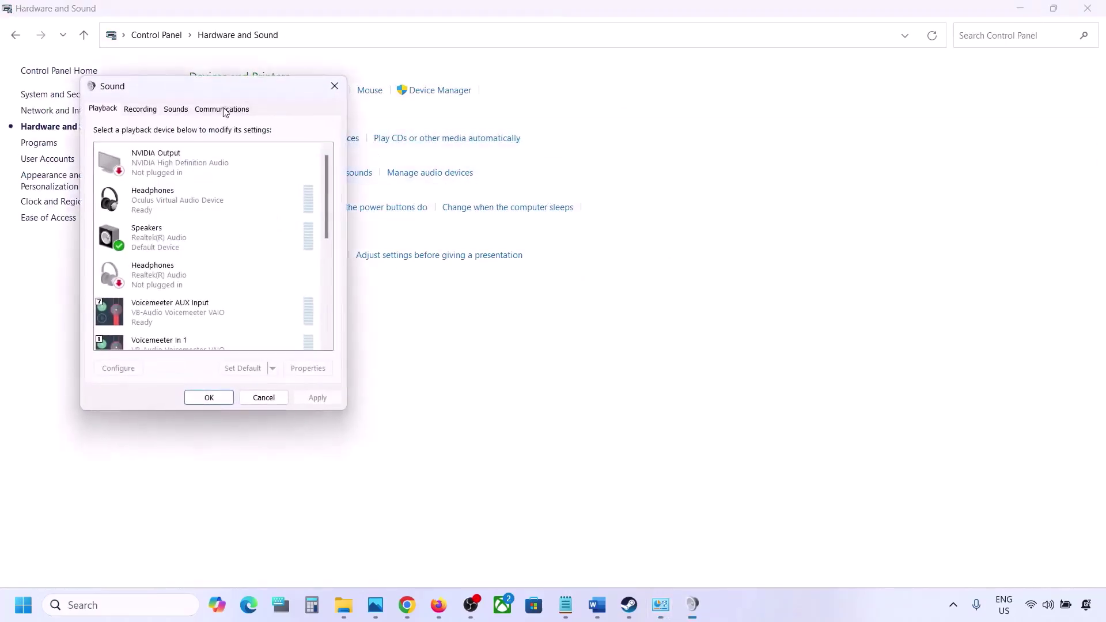
left_click_drag(220, 96, 648, 123)
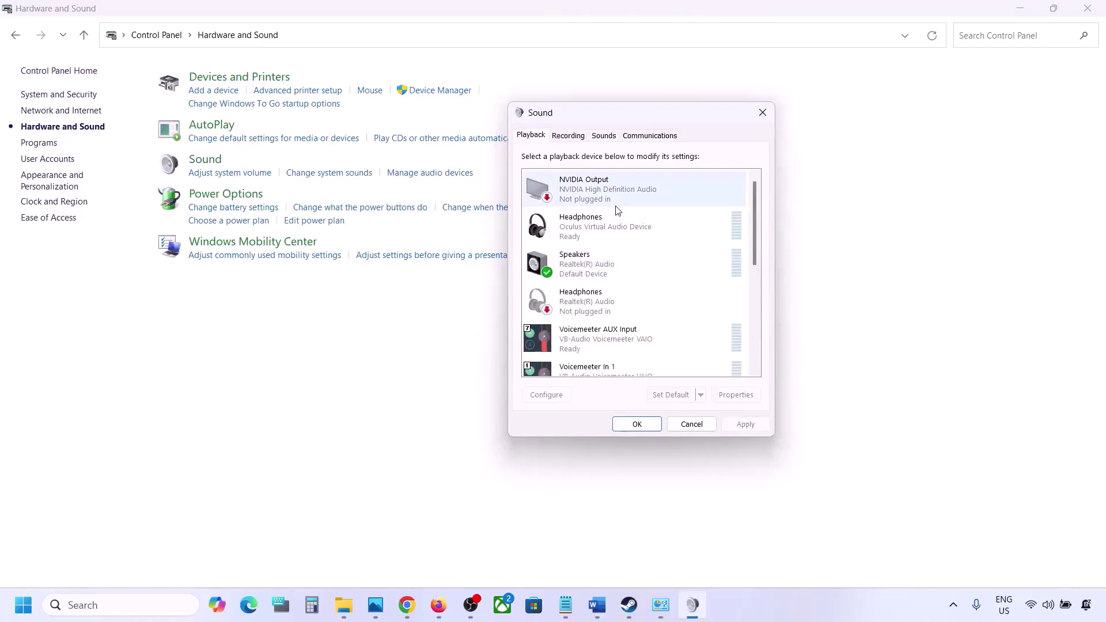
scroll(622, 281, "down", 4)
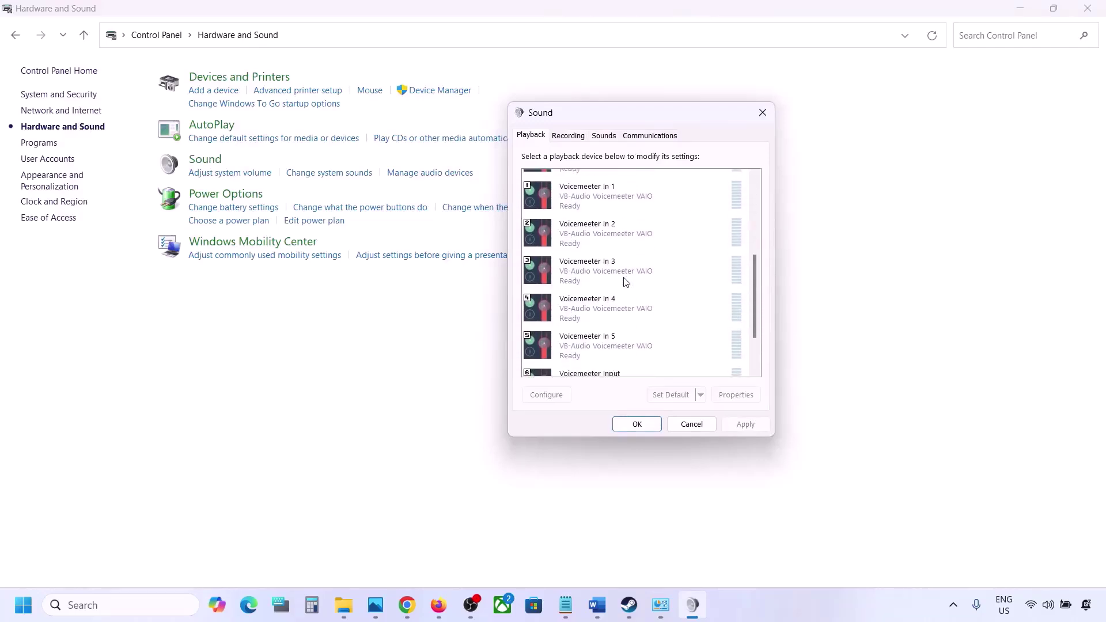
scroll(626, 281, "up", 5)
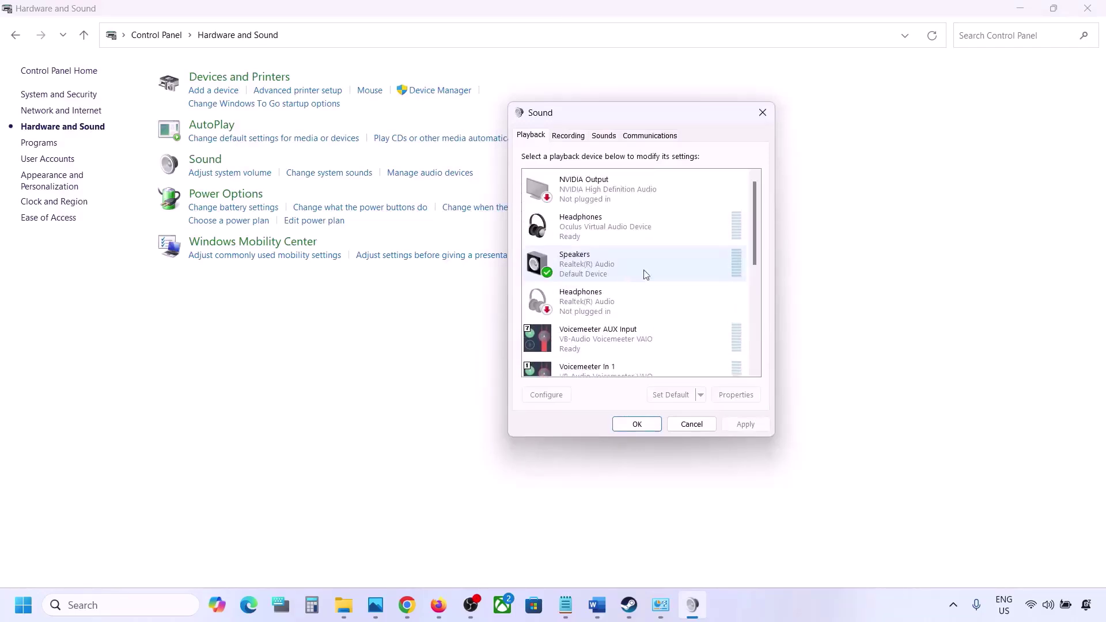
left_click(614, 268)
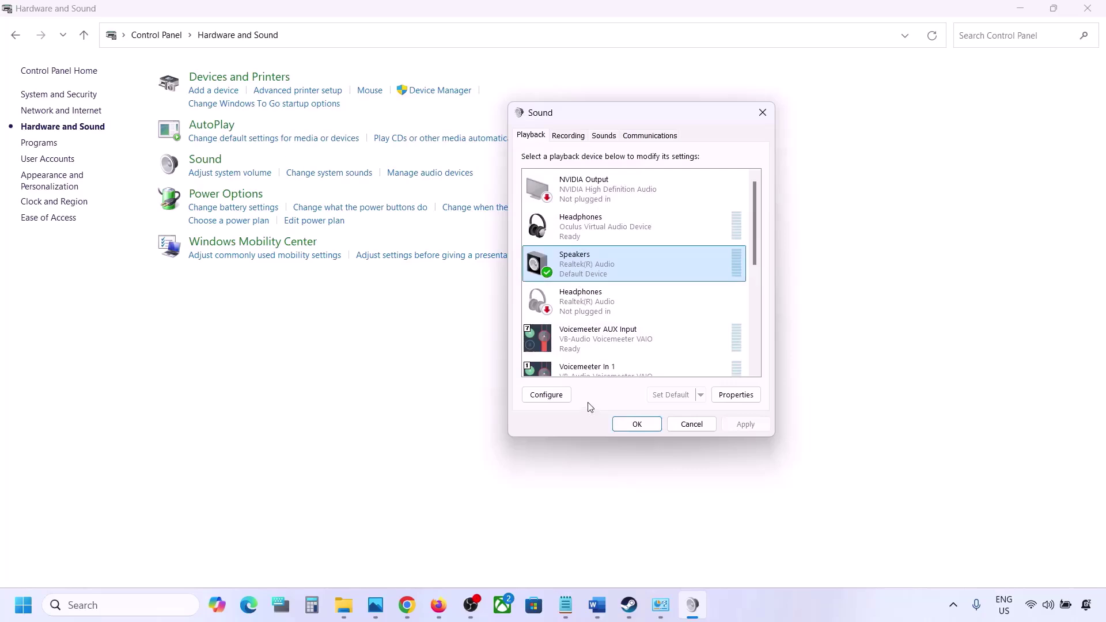
scroll(604, 357, "down", 6)
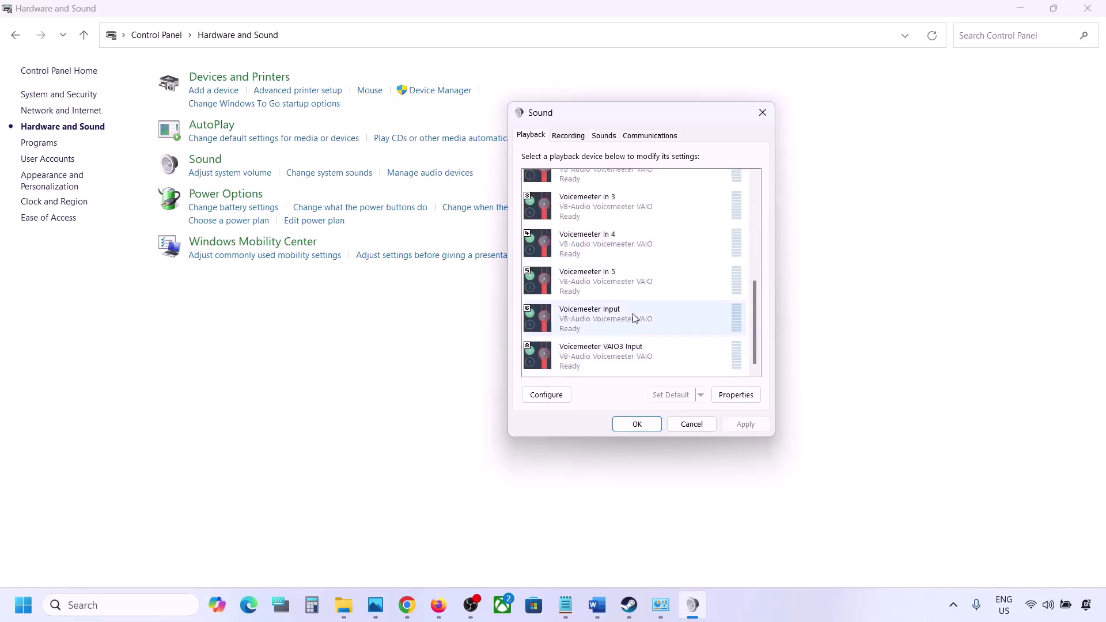
scroll(633, 319, "up", 6)
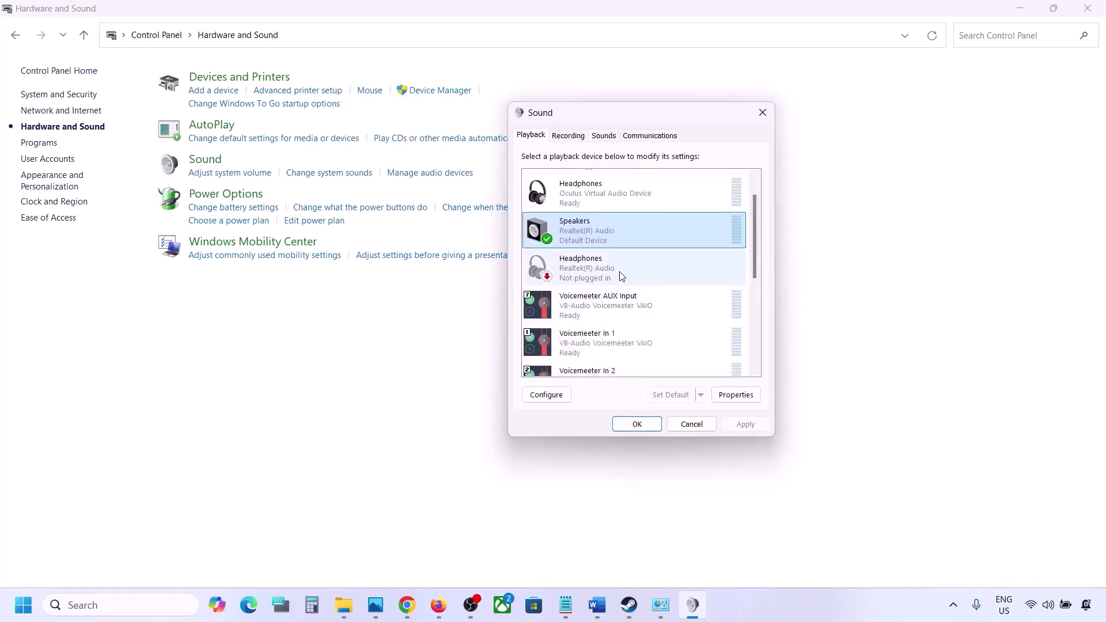
left_click(592, 197)
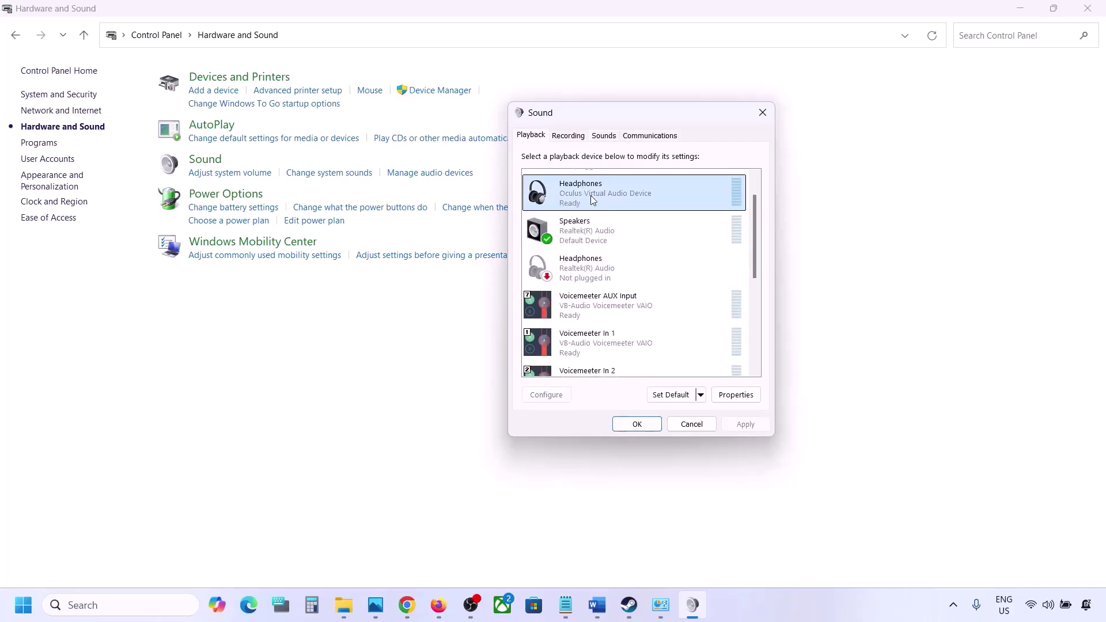
Disable the Oculus Headphones playback device.
right_click(589, 195)
left_click(630, 217)
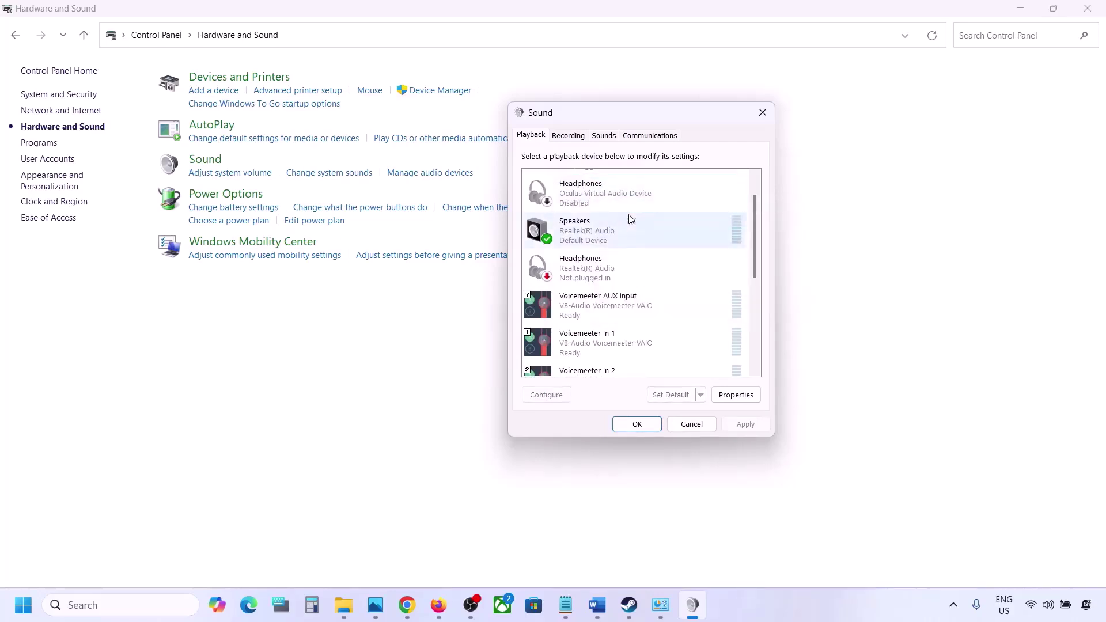
scroll(615, 250, "down", 2)
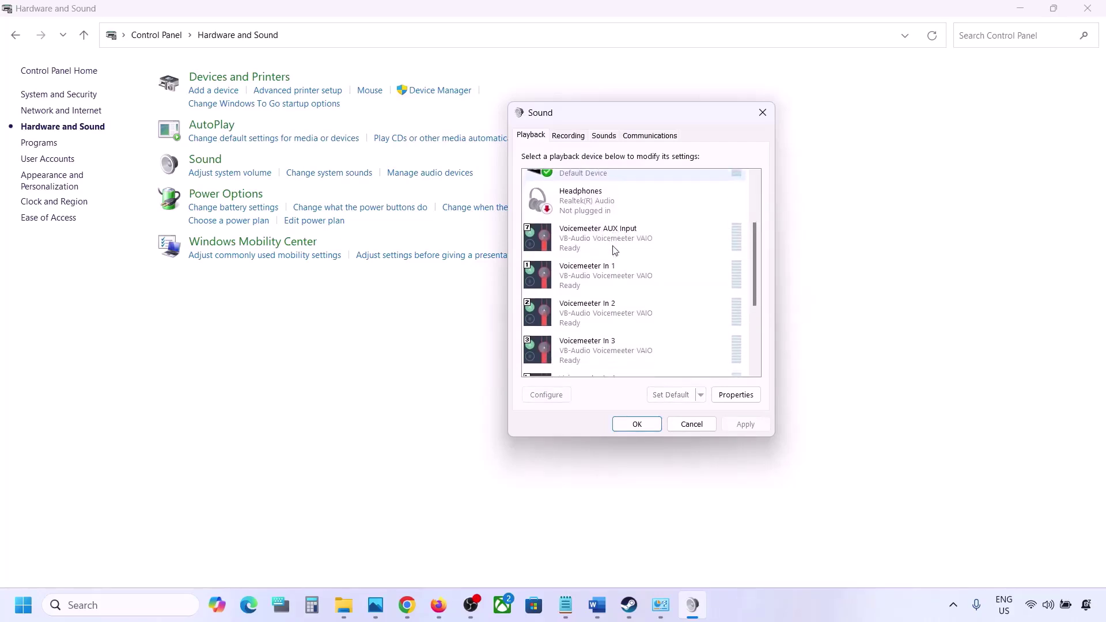
scroll(615, 250, "up", 3)
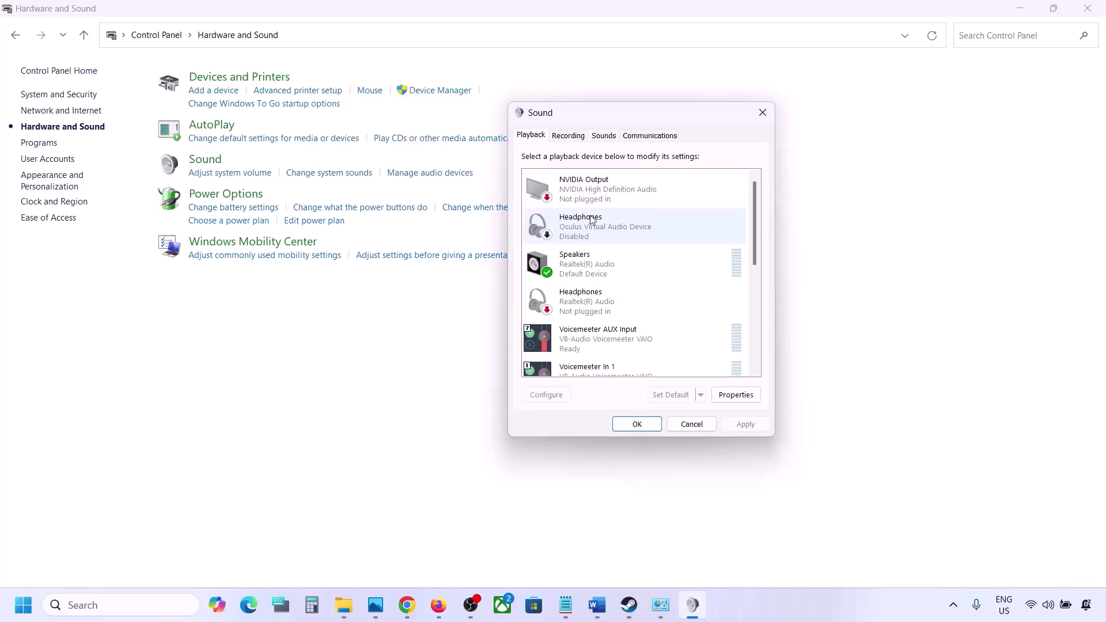
right_click(590, 217)
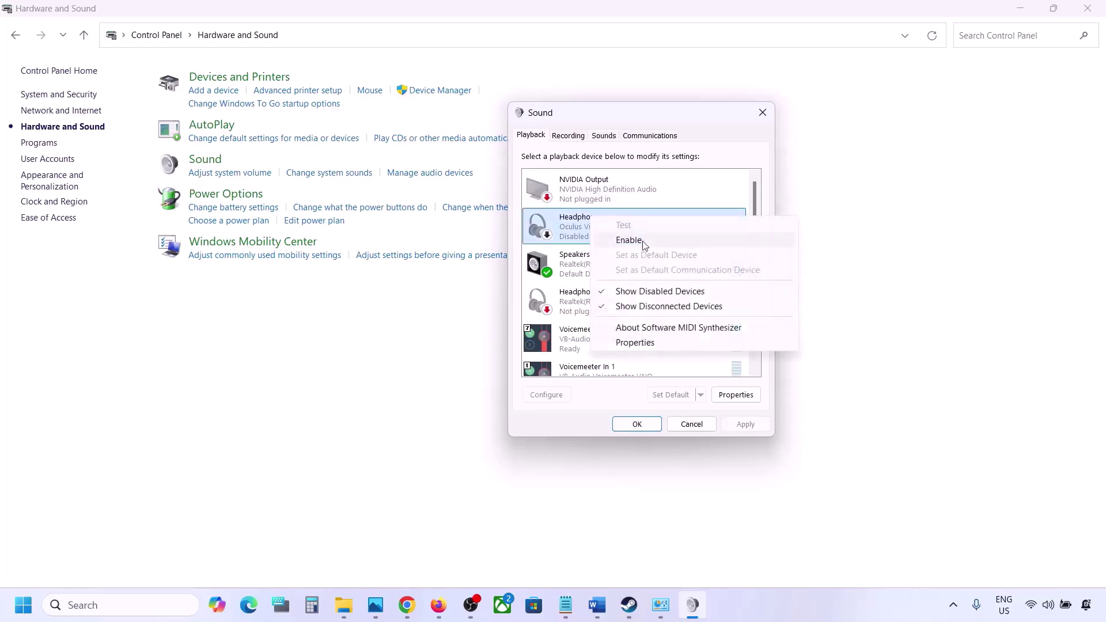
left_click(580, 241)
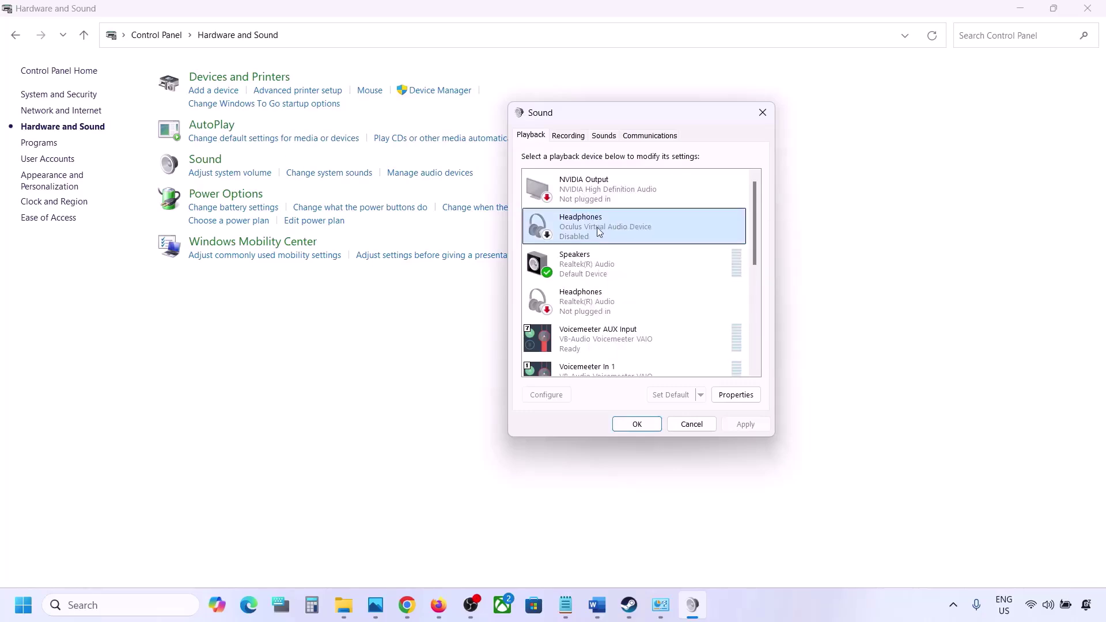
scroll(592, 250, "down", 1)
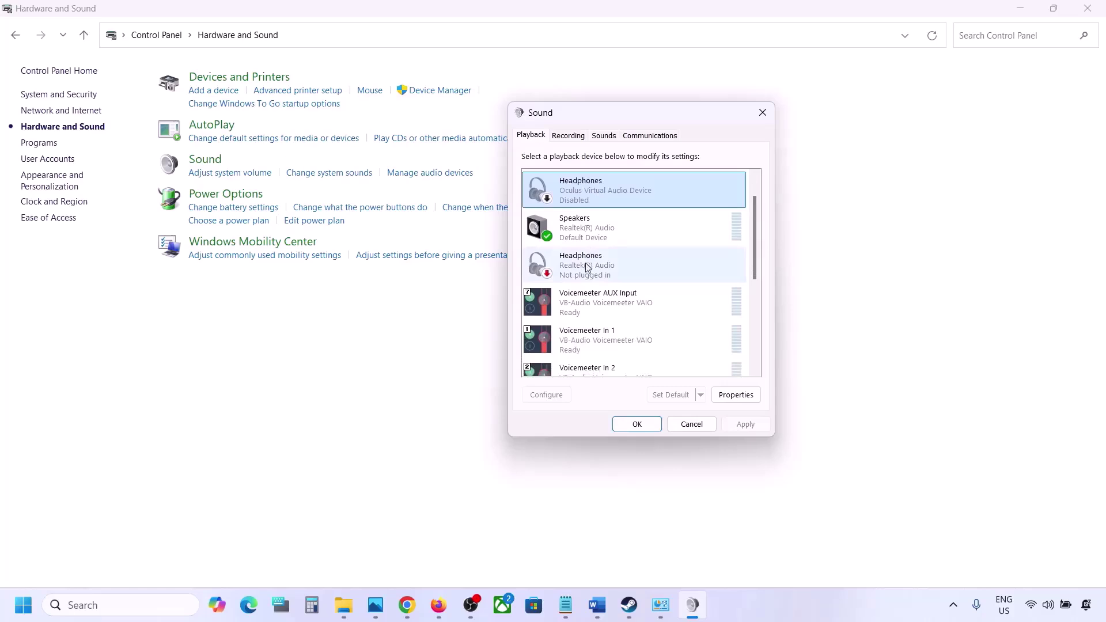
left_click(586, 269)
Disable Voicemeeter AUX Input, In 1, In 2 and In 3.
scroll(585, 269, "down", 1)
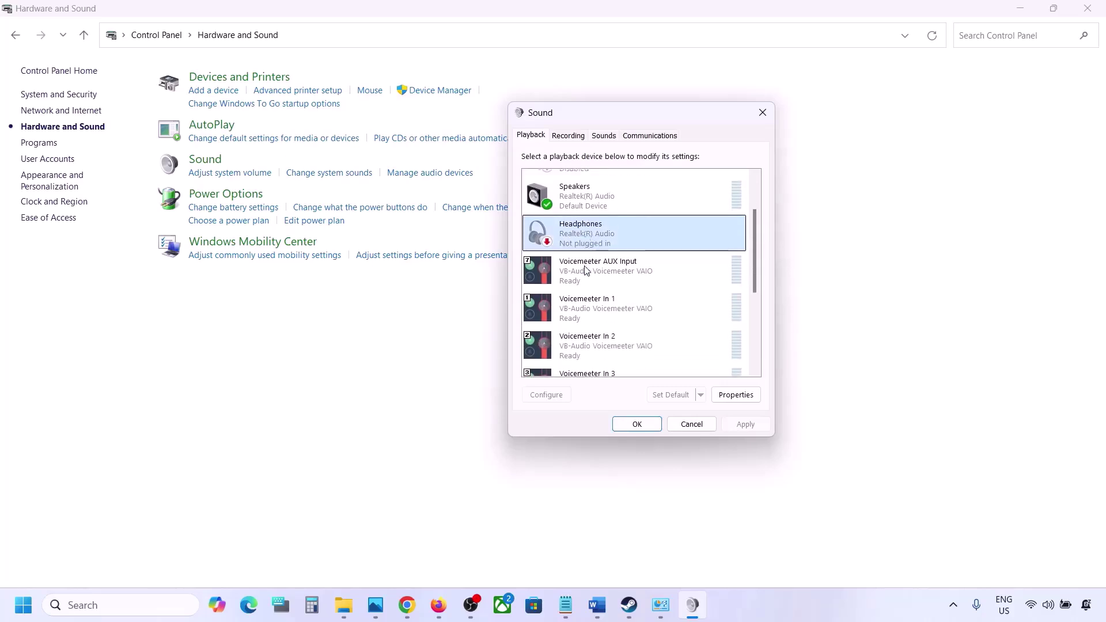
left_click(596, 275)
right_click(596, 276)
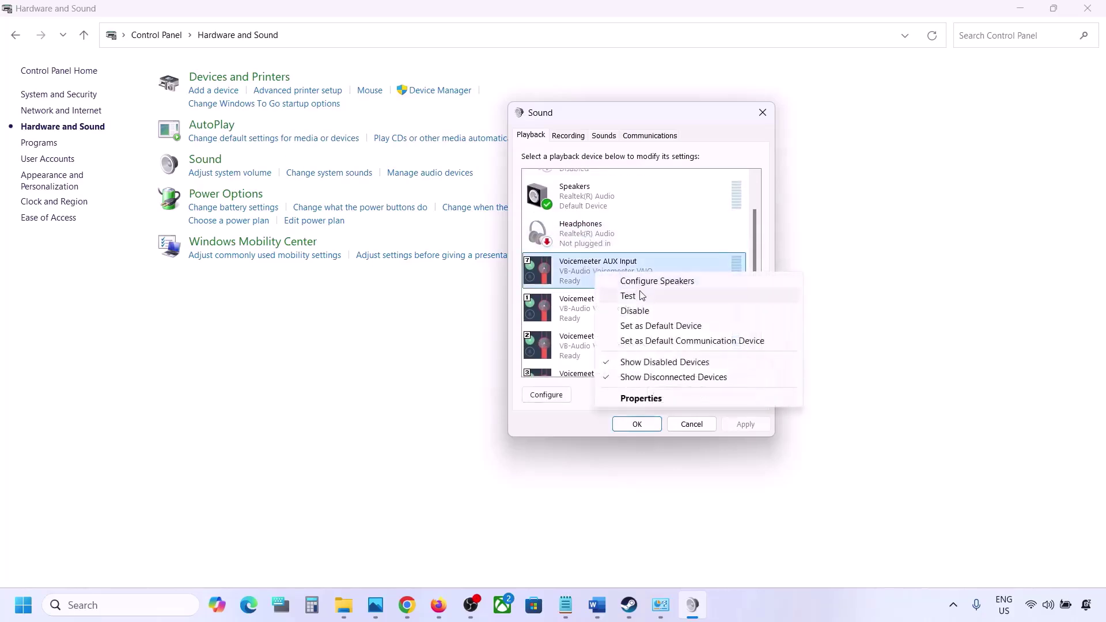
left_click(634, 311)
right_click(603, 316)
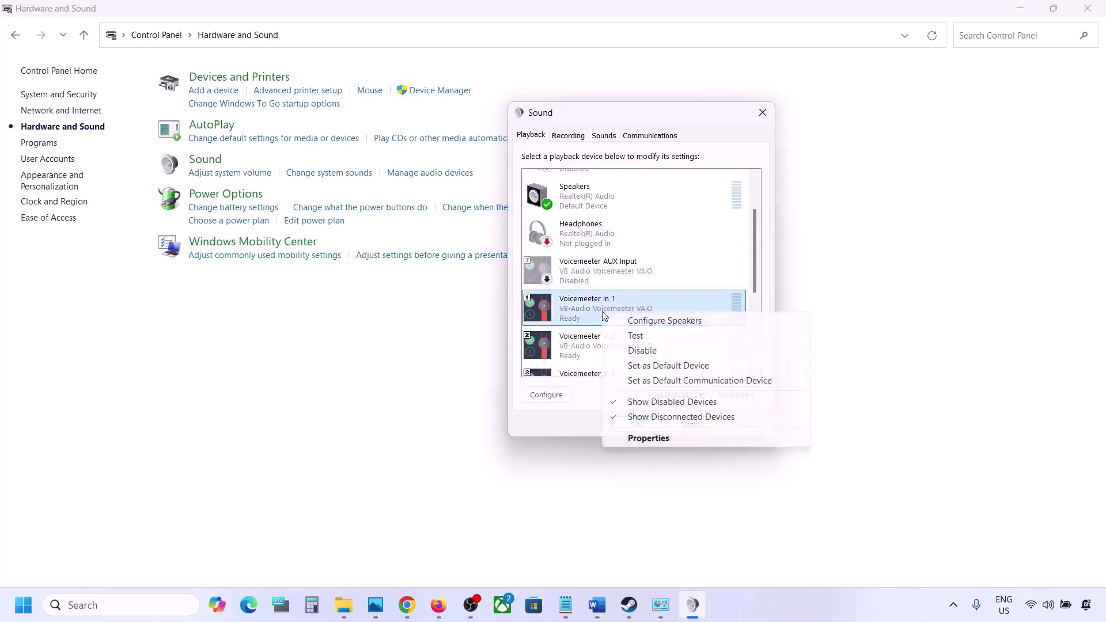
left_click(642, 352)
scroll(623, 339, "down", 1)
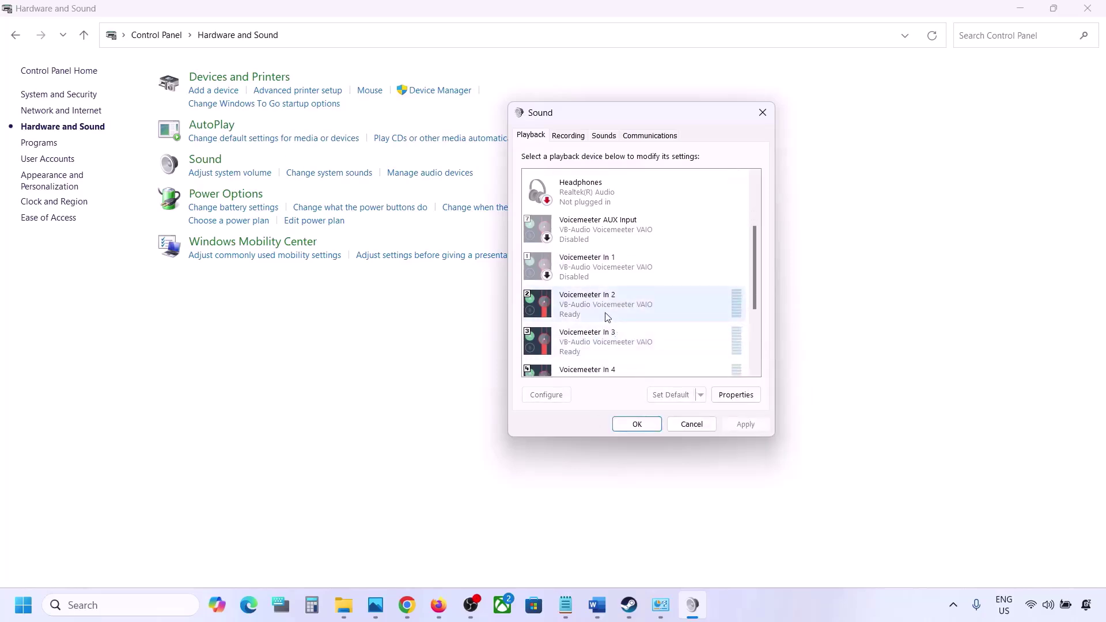
right_click(607, 314)
left_click(645, 351)
right_click(595, 349)
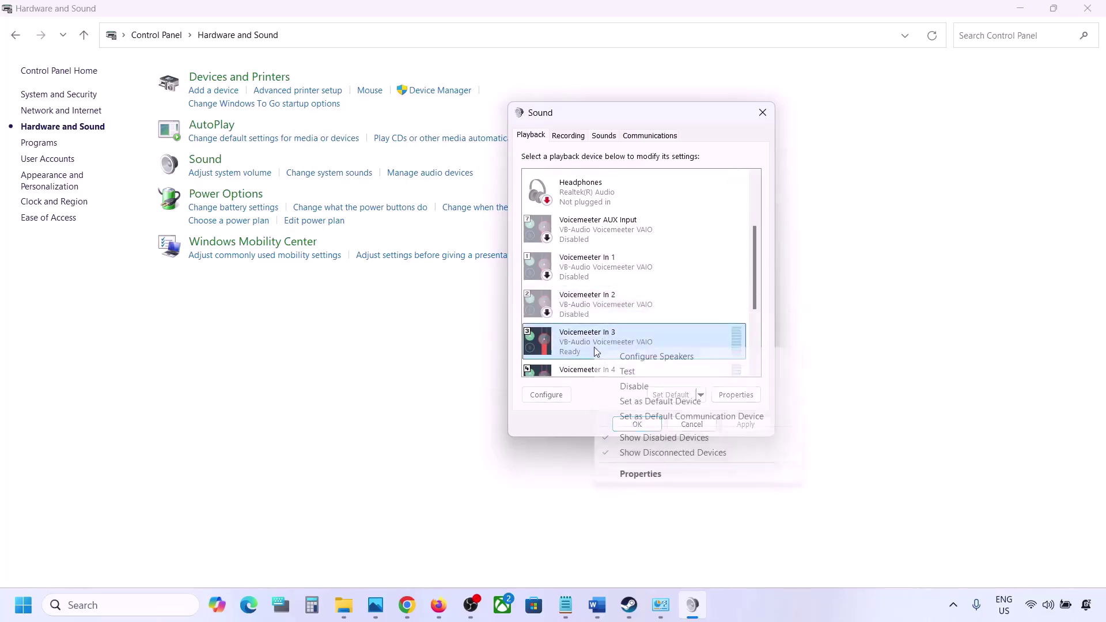
left_click(634, 385)
Disable Voicemeeter Input, In 5, In 4 and VAIO3 Input.
scroll(619, 340, "down", 2)
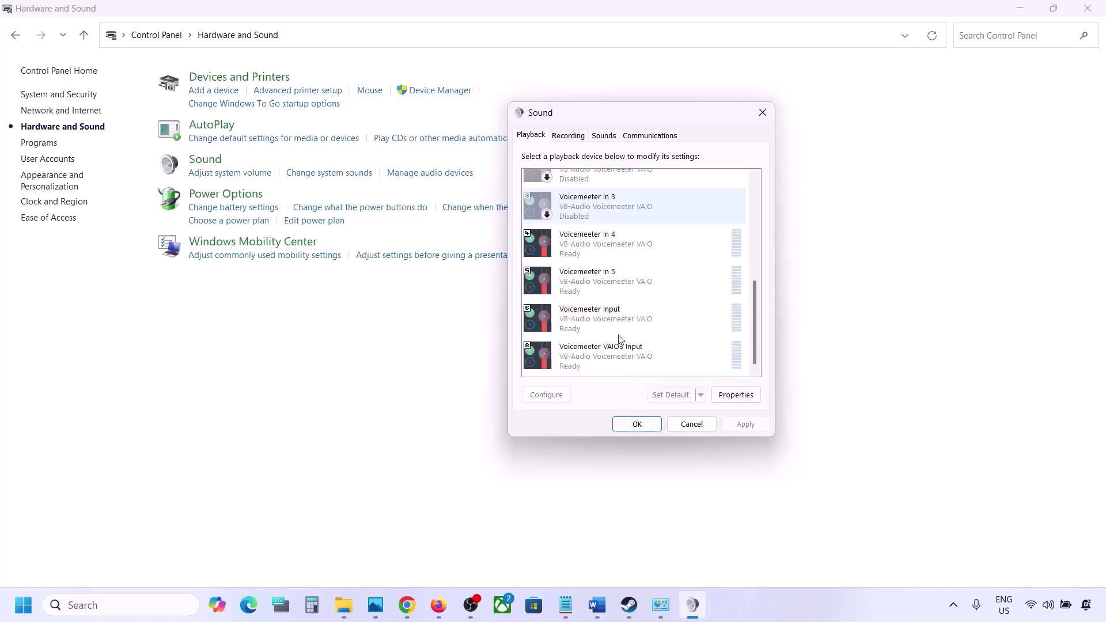
right_click(589, 320)
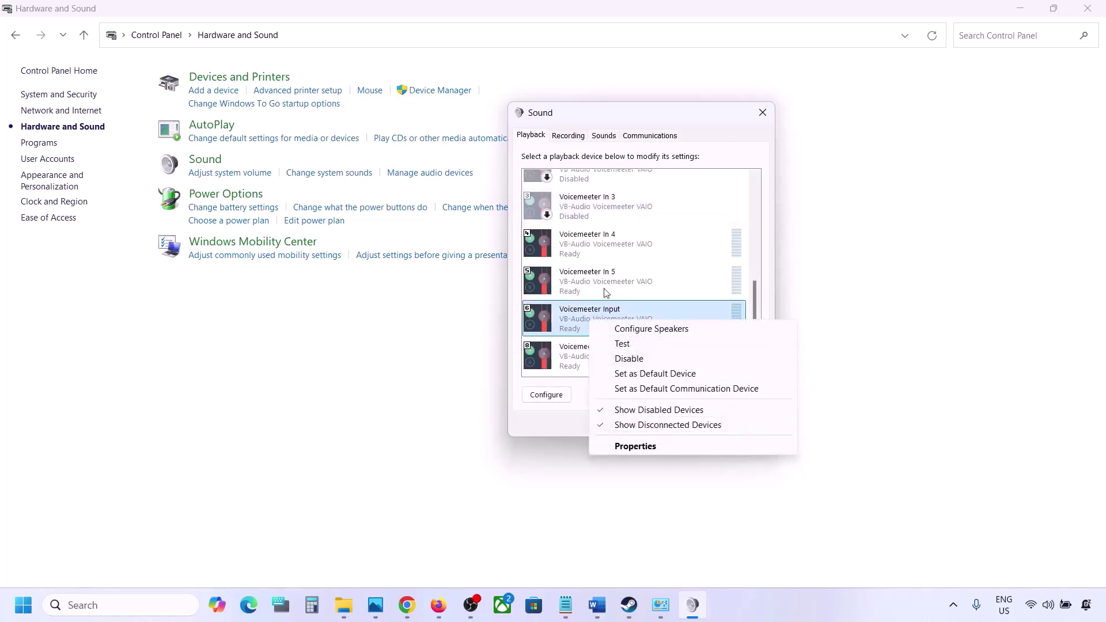
left_click(634, 359)
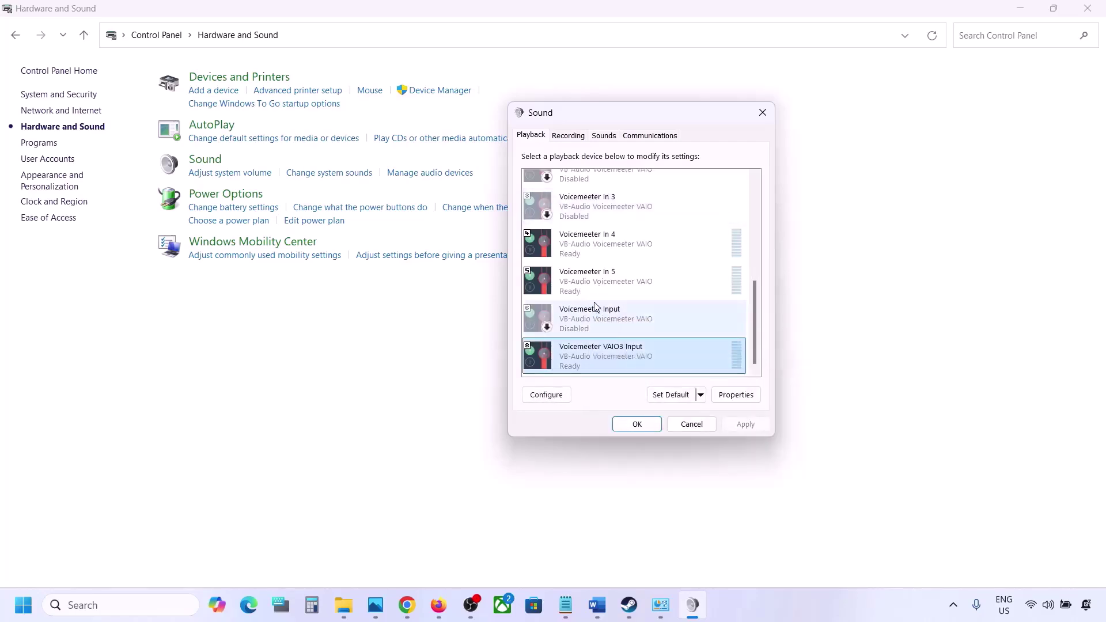
right_click(579, 286)
left_click(619, 326)
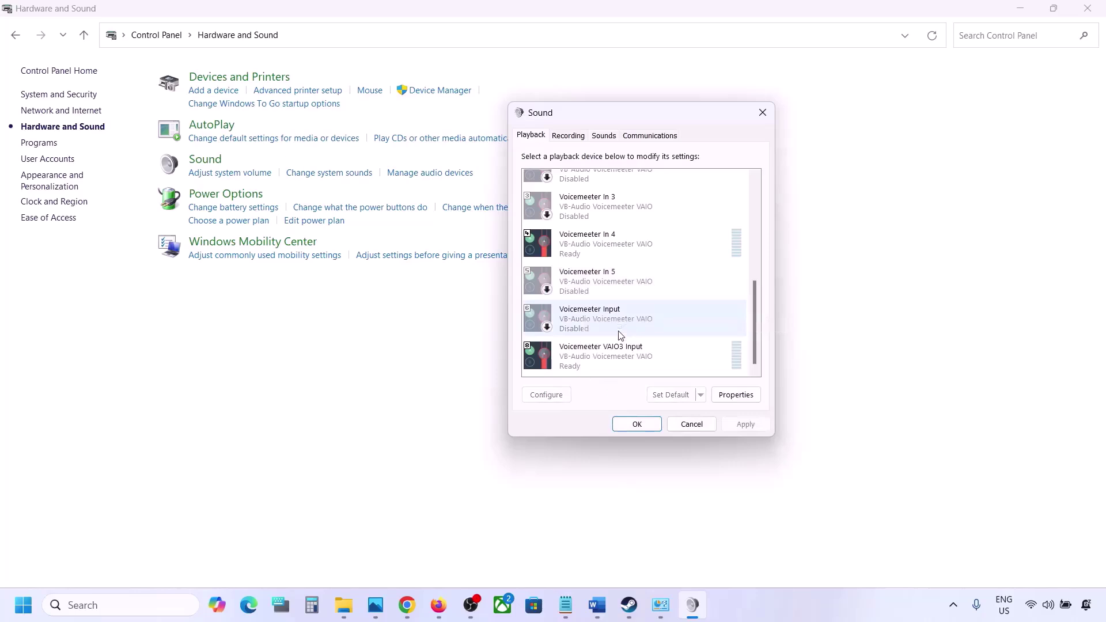
right_click(587, 246)
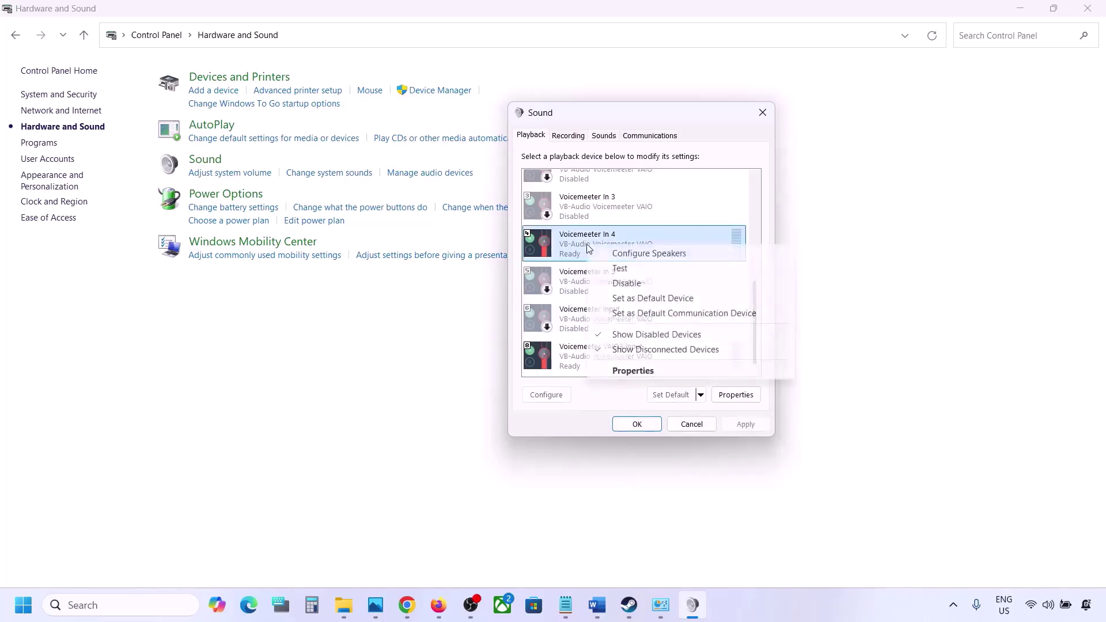
left_click(624, 282)
left_click(585, 350)
right_click(586, 352)
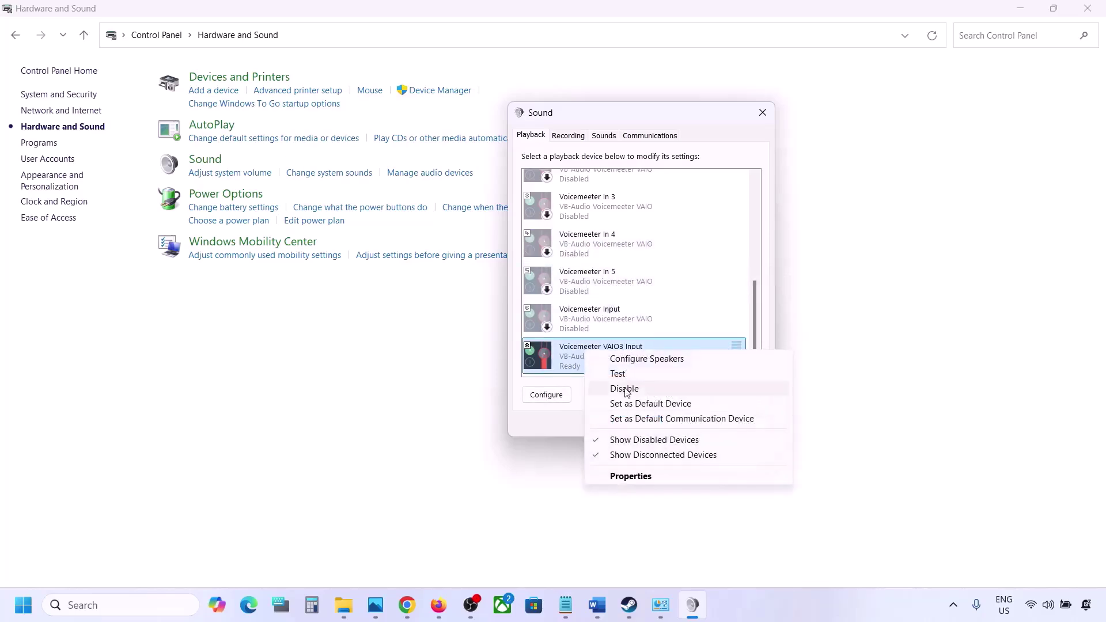
left_click(624, 389)
Check that Realtek Speakers stay enabled as the default device.
scroll(594, 246, "up", 5)
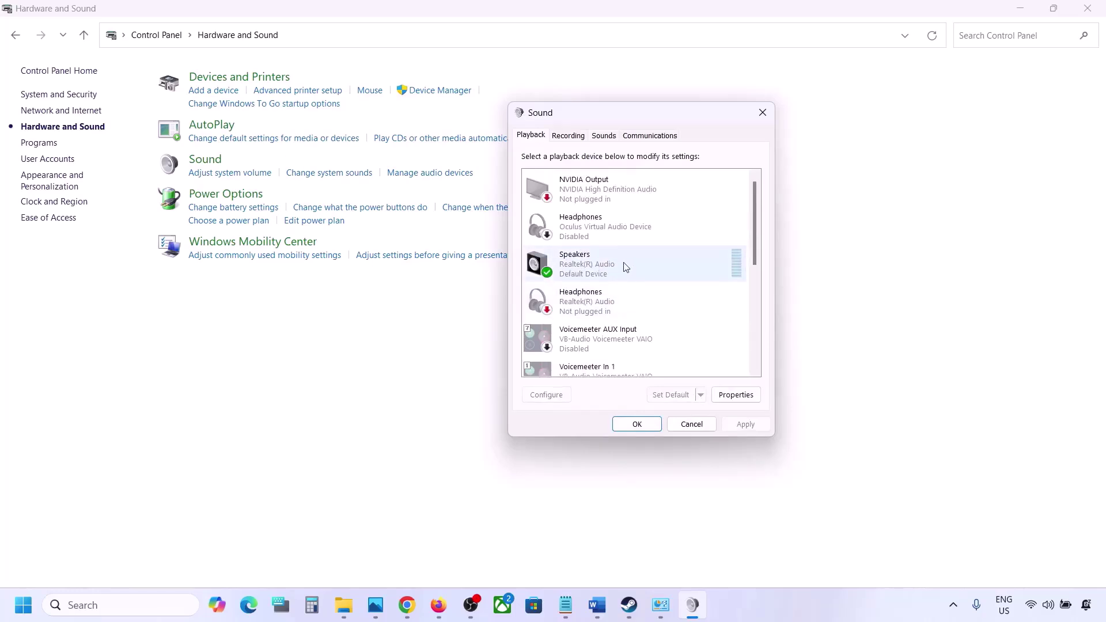
left_click(610, 265)
right_click(610, 265)
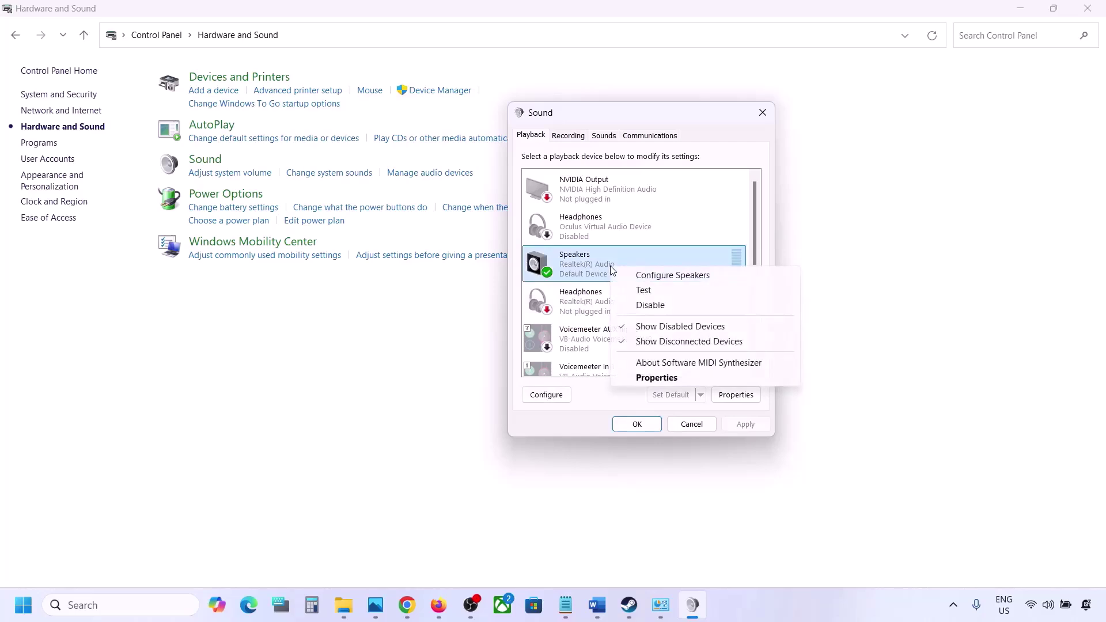
left_click(582, 277)
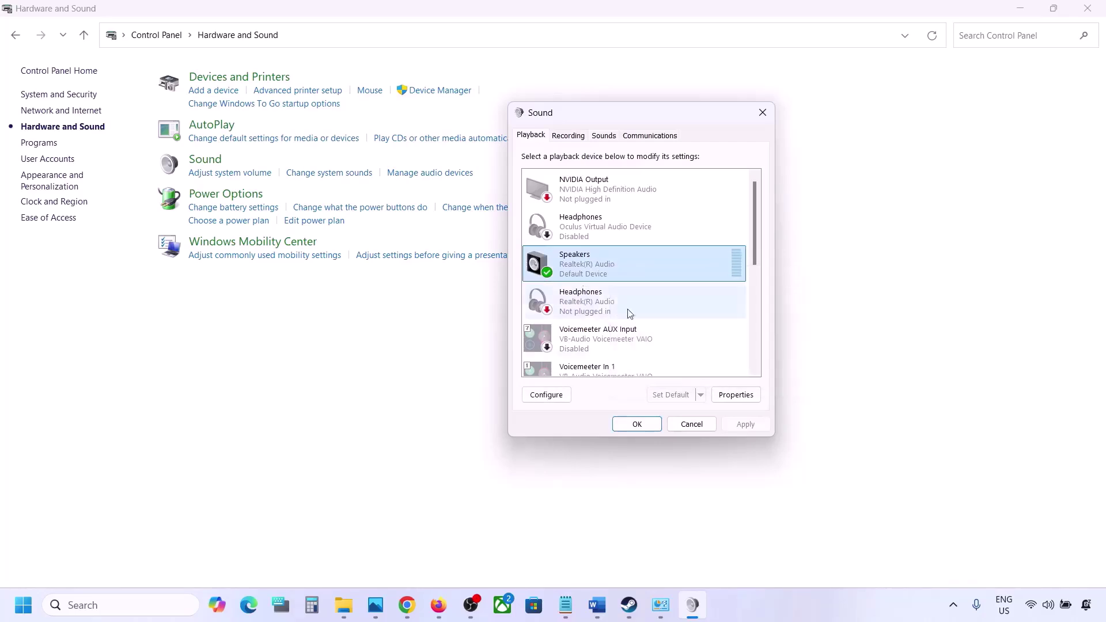
Disable the Headset Microphone on the Recording tab, recheck Playback, and close the Sound dialog.
left_click(570, 136)
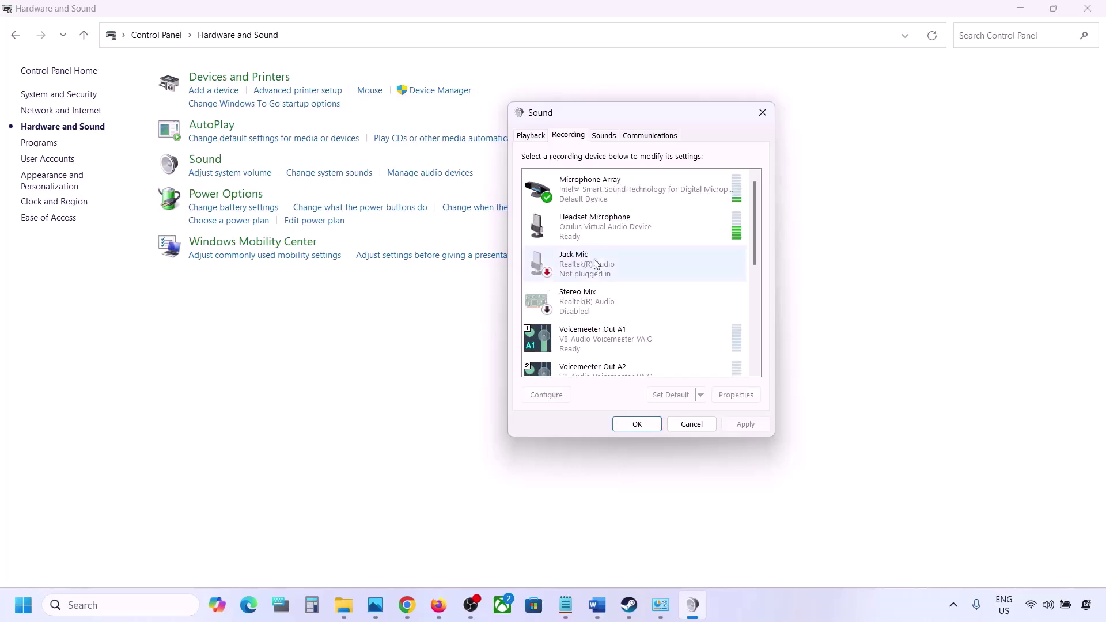
scroll(614, 295, "down", 5)
scroll(614, 295, "up", 5)
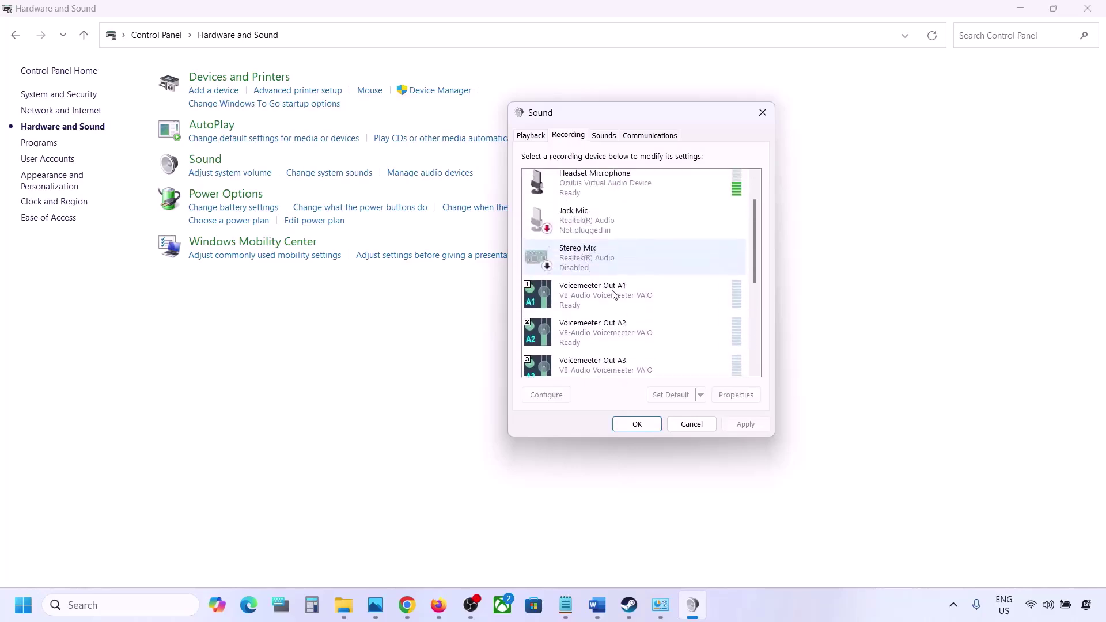
left_click(520, 137)
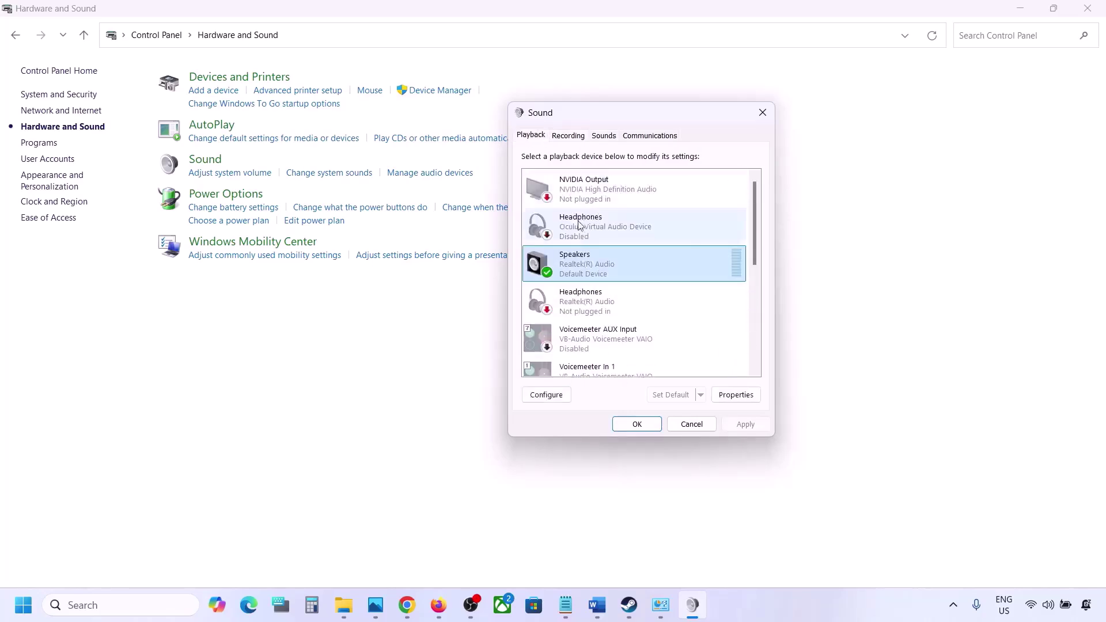
left_click(569, 139)
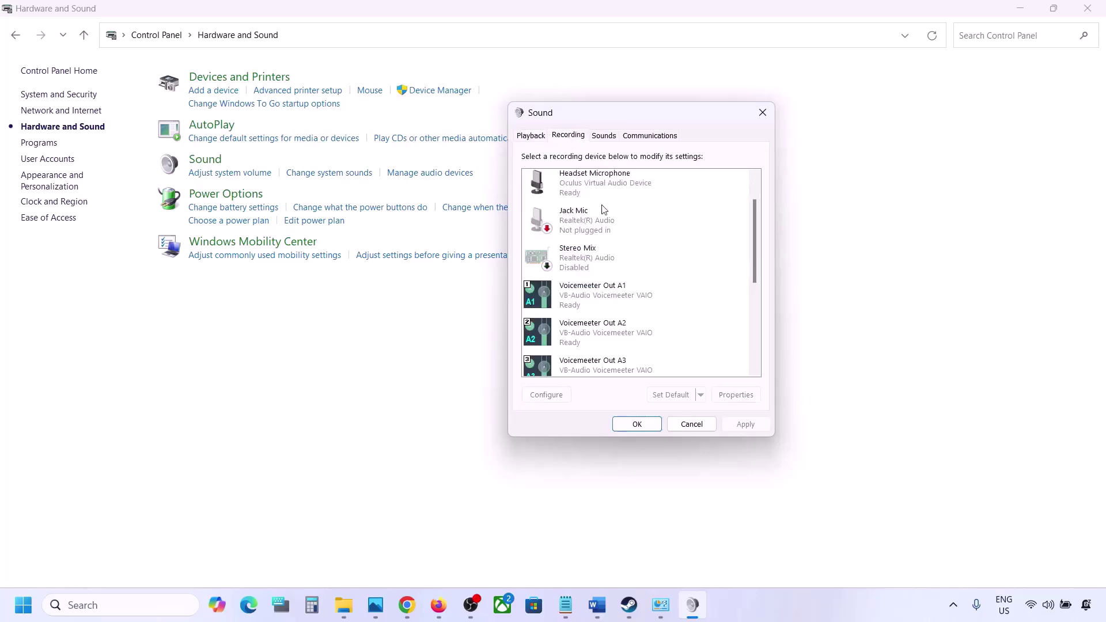
scroll(617, 282, "up", 1)
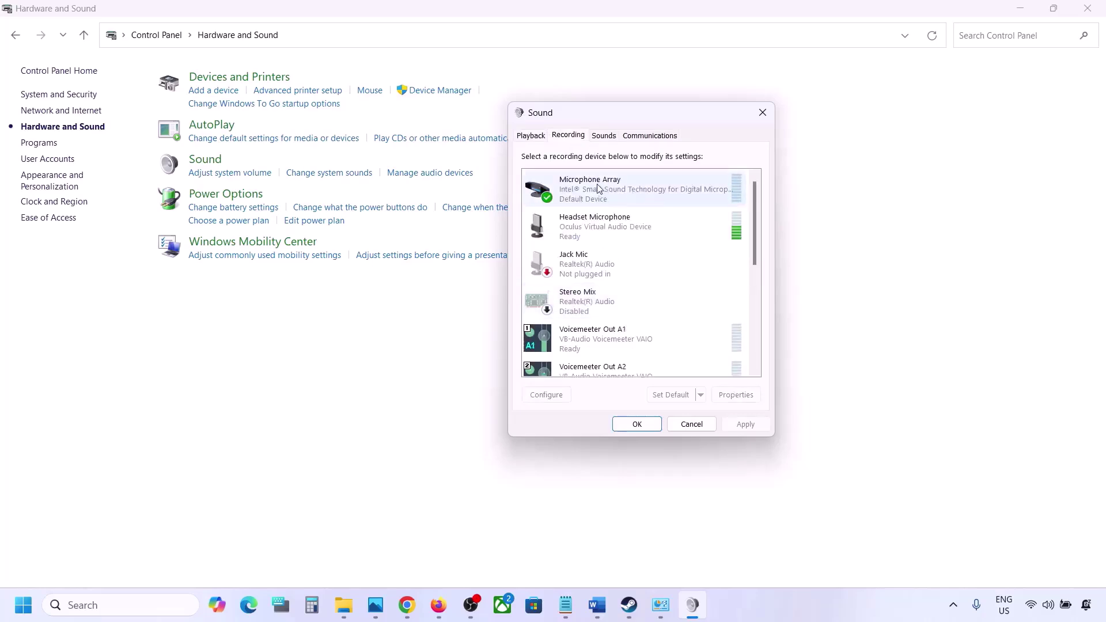
left_click(530, 140)
left_click(569, 137)
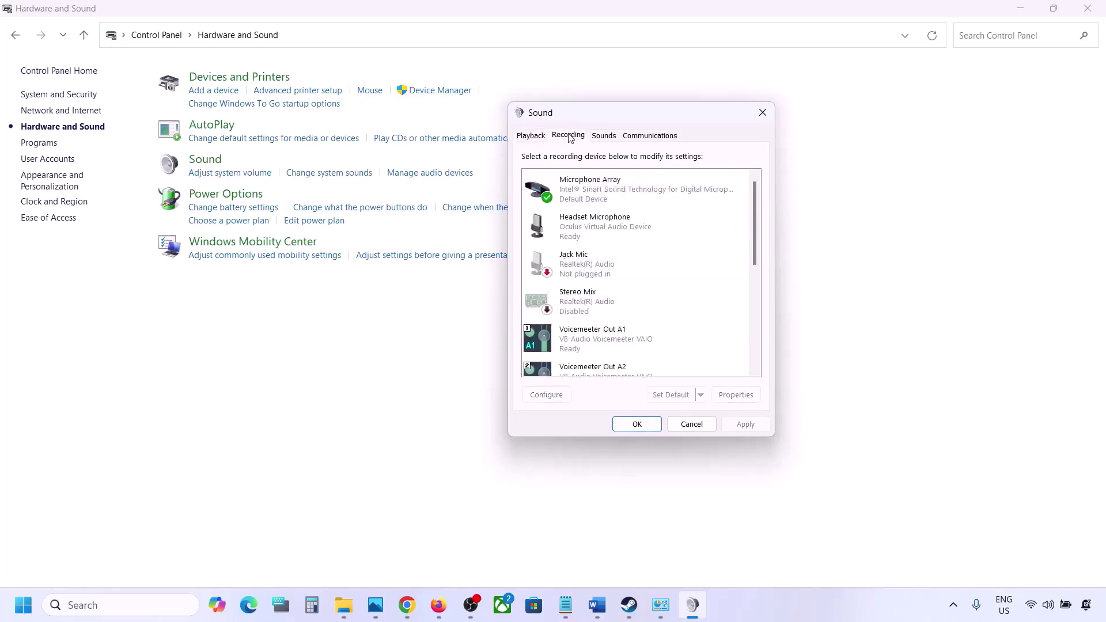
left_click(583, 230)
right_click(582, 230)
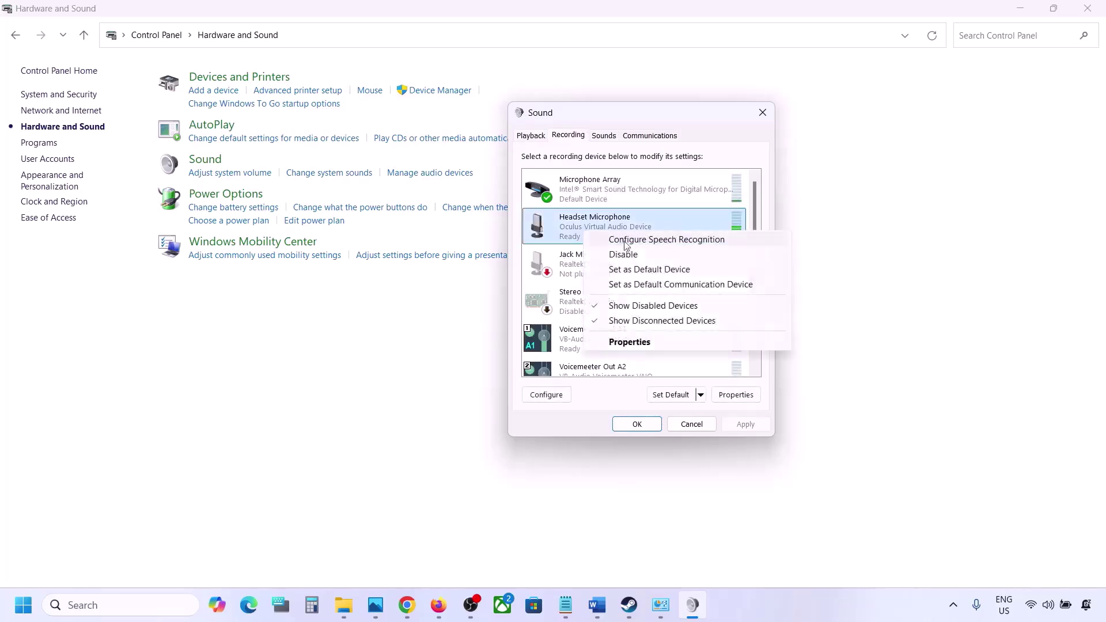
left_click(626, 256)
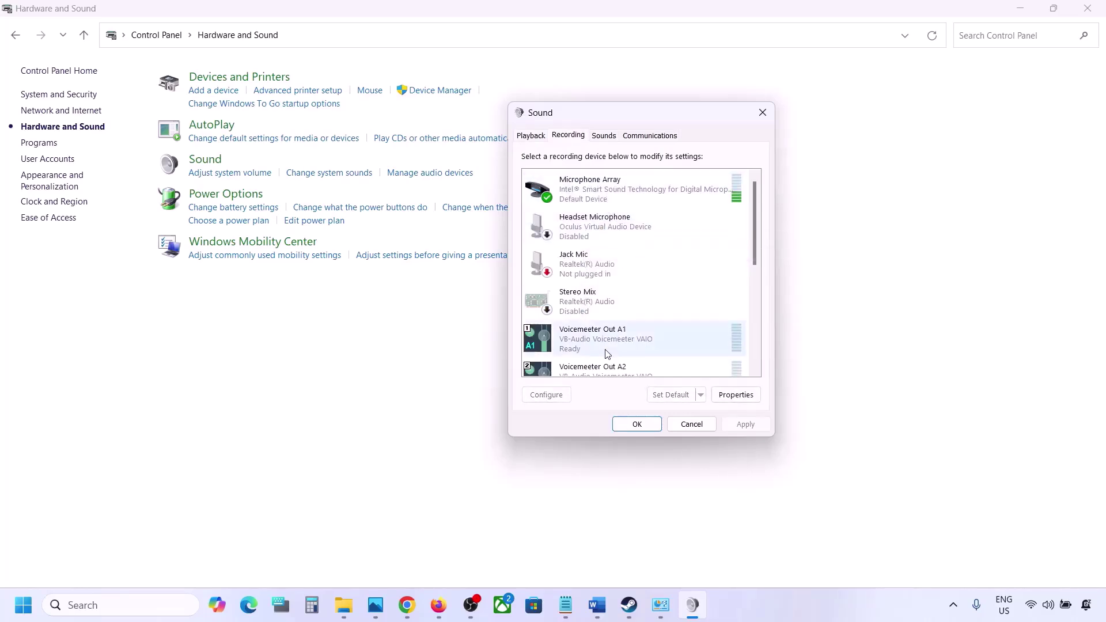
left_click(525, 137)
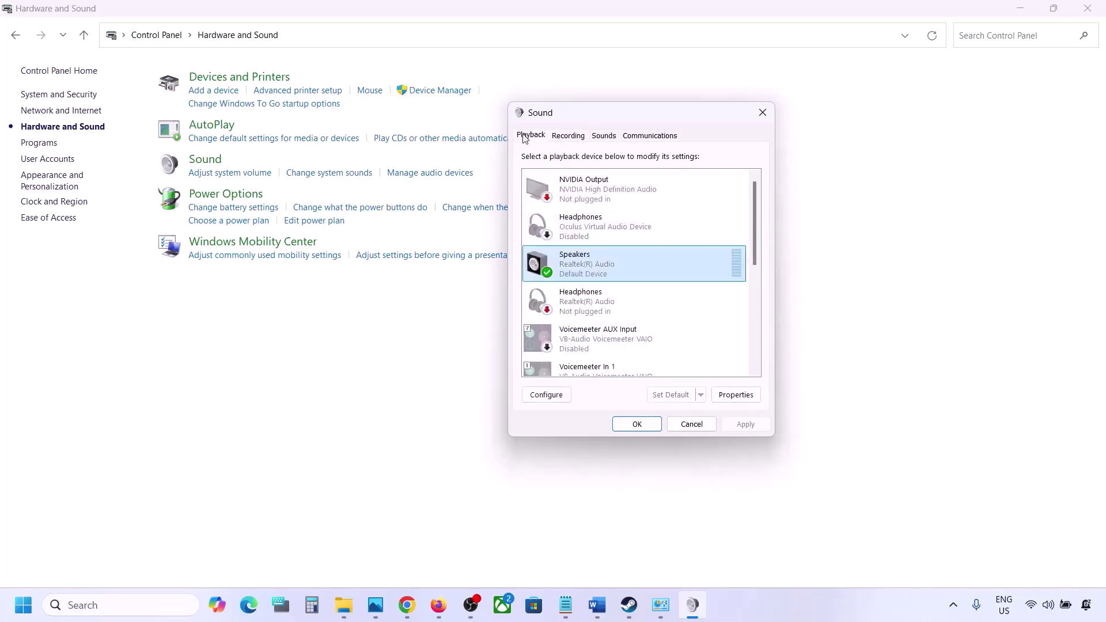
left_click(762, 112)
Open Device Manager's Sound, video and game controllers and disable VB-Audio Voicemeeter VAIO.
right_click(23, 604)
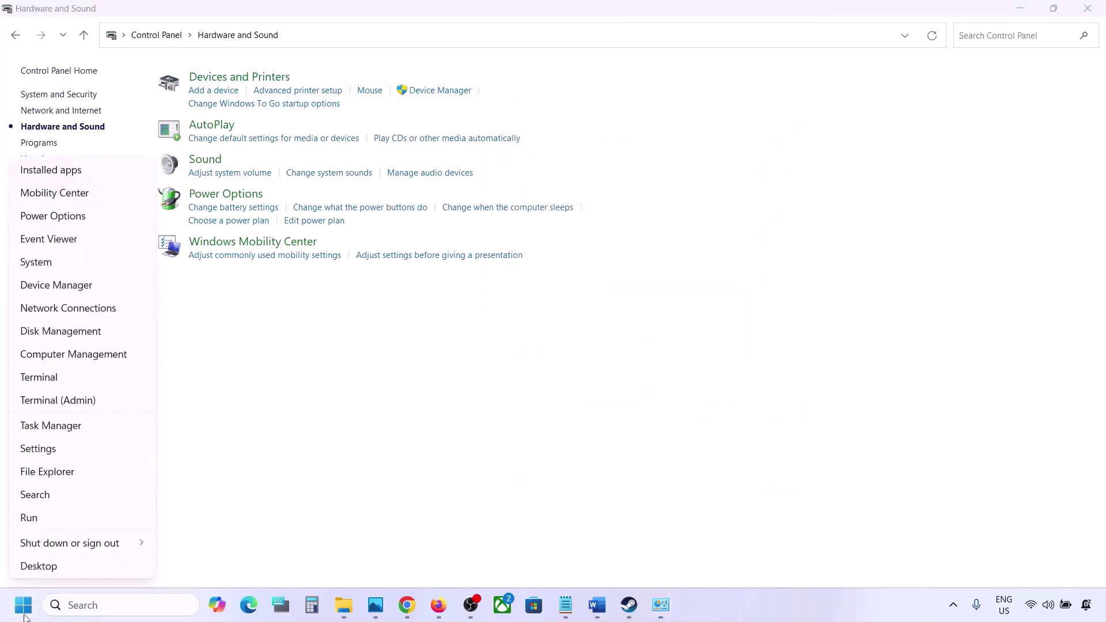
left_click(60, 285)
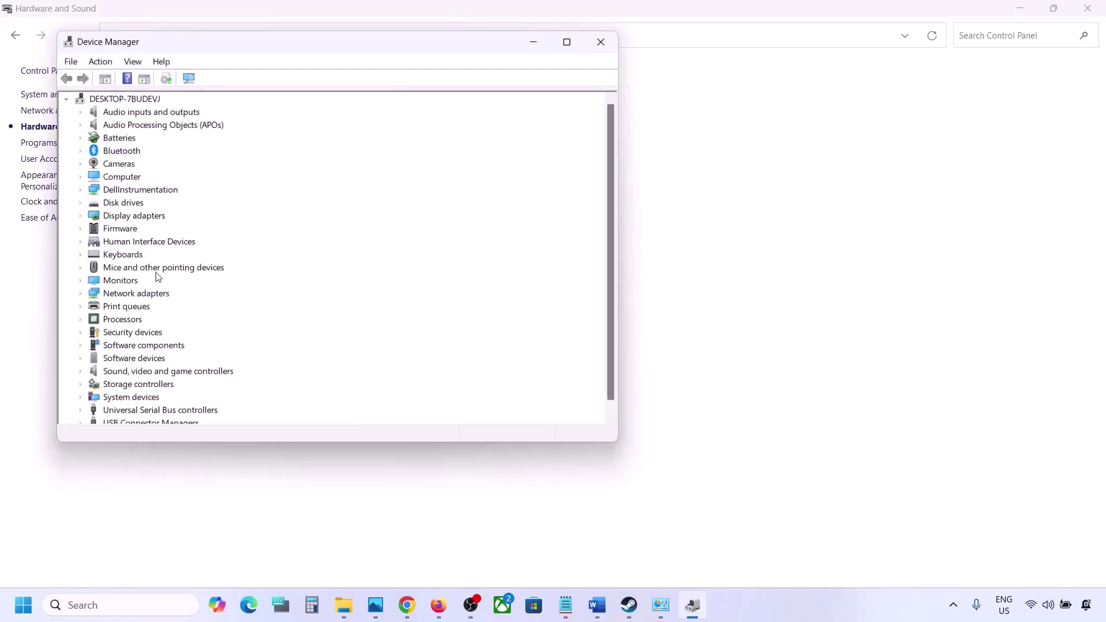
scroll(91, 361, "down", 1)
left_click(81, 359)
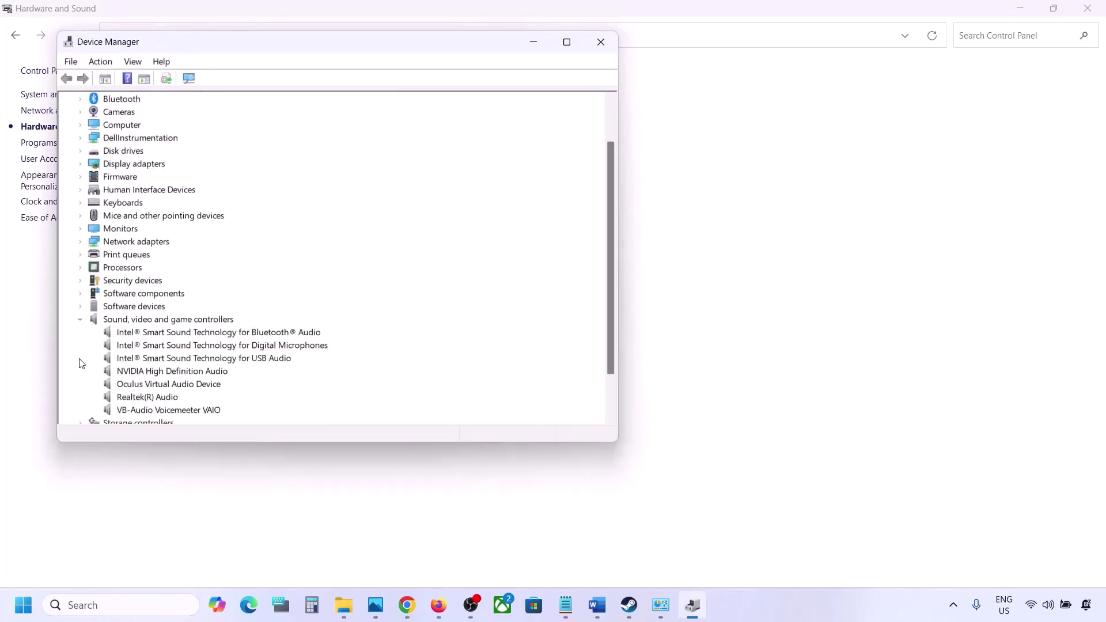
scroll(115, 353, "down", 2)
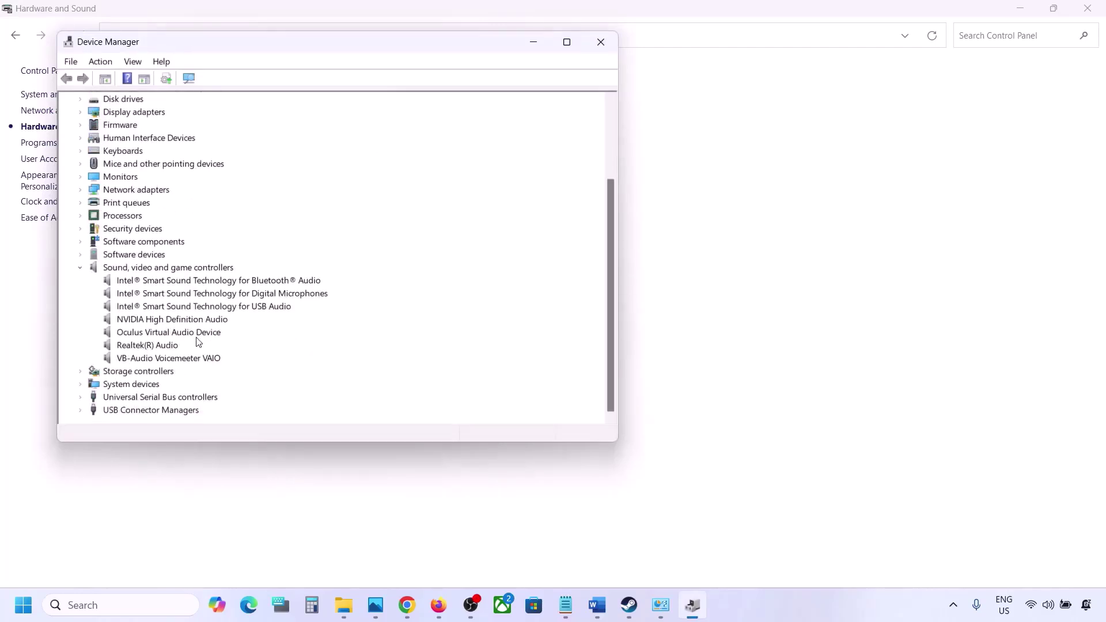
left_click(153, 347)
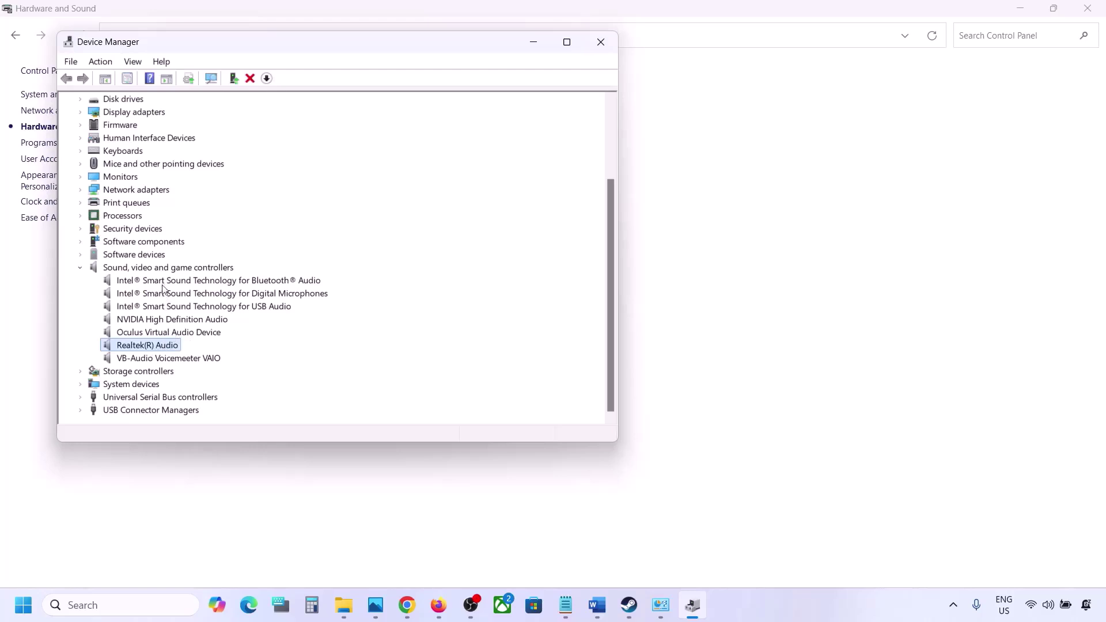
right_click(151, 361)
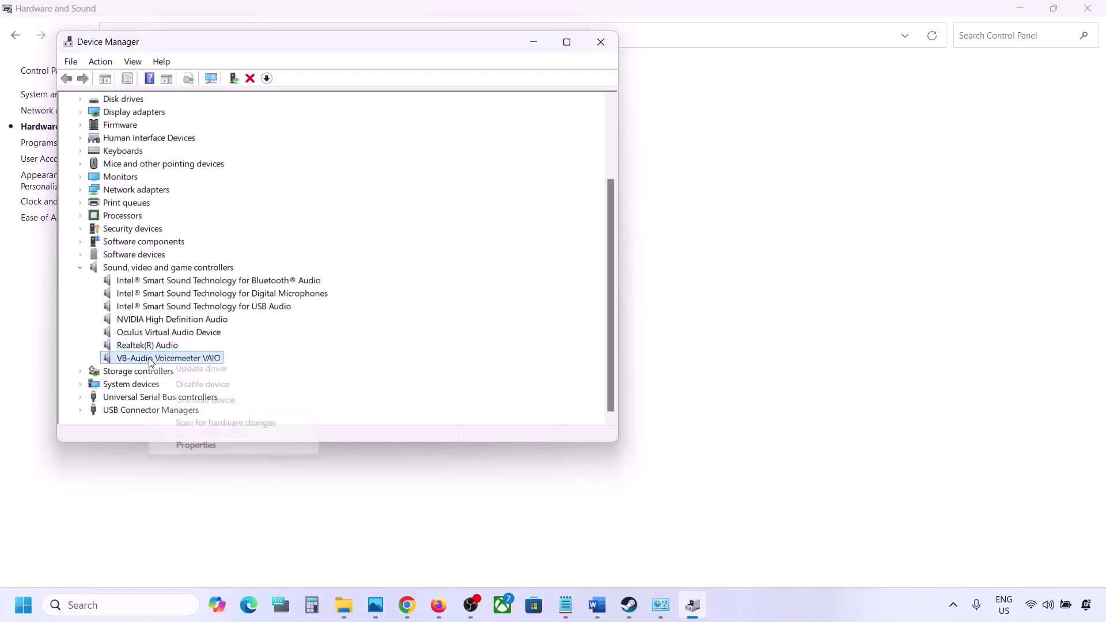
left_click(184, 384)
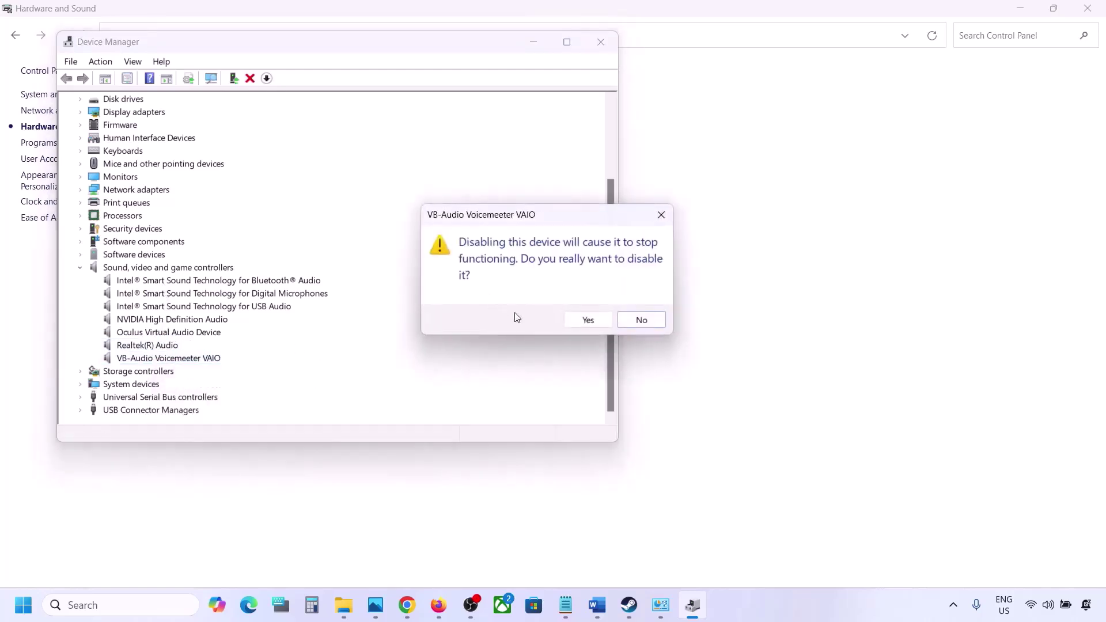
left_click(583, 323)
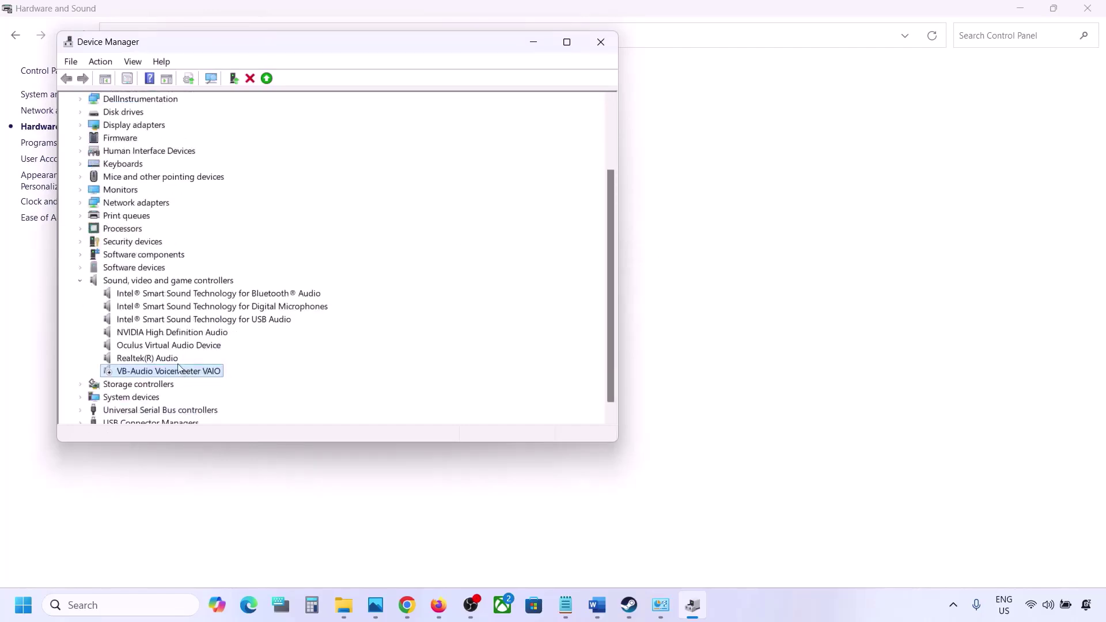
Disable the Oculus Virtual Audio Device and NVIDIA High Definition Audio.
left_click(156, 347)
right_click(155, 347)
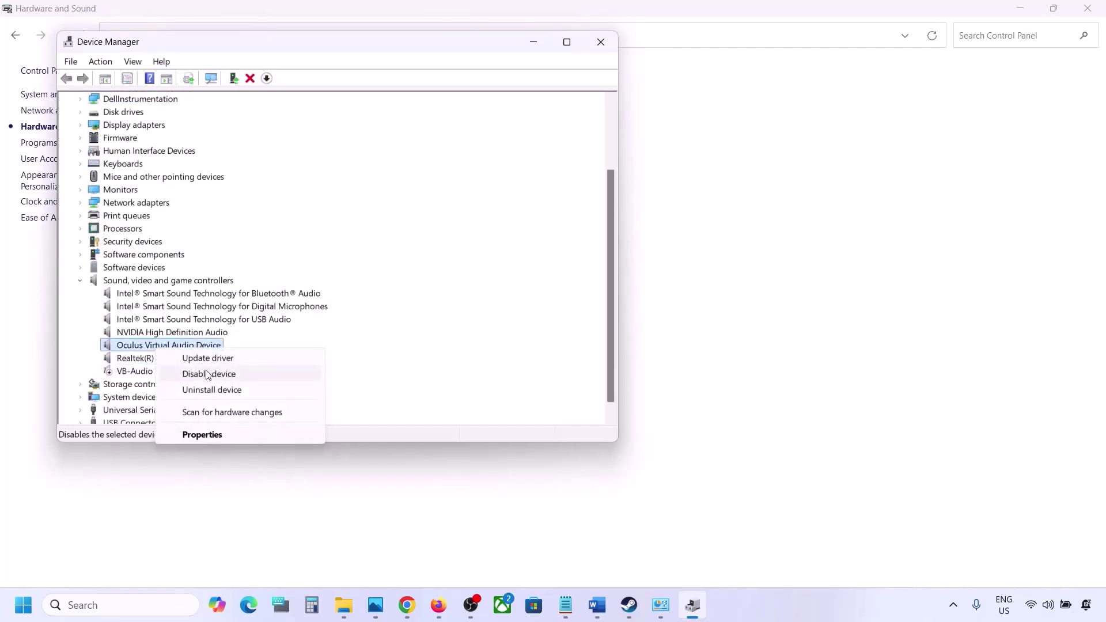
left_click(208, 374)
left_click(582, 321)
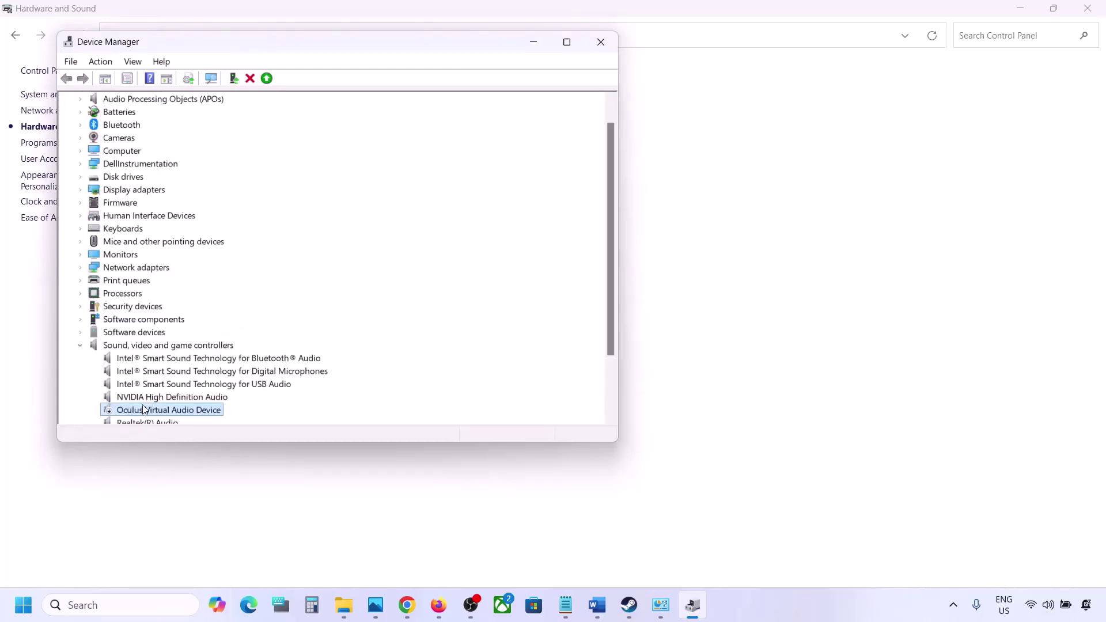
right_click(144, 398)
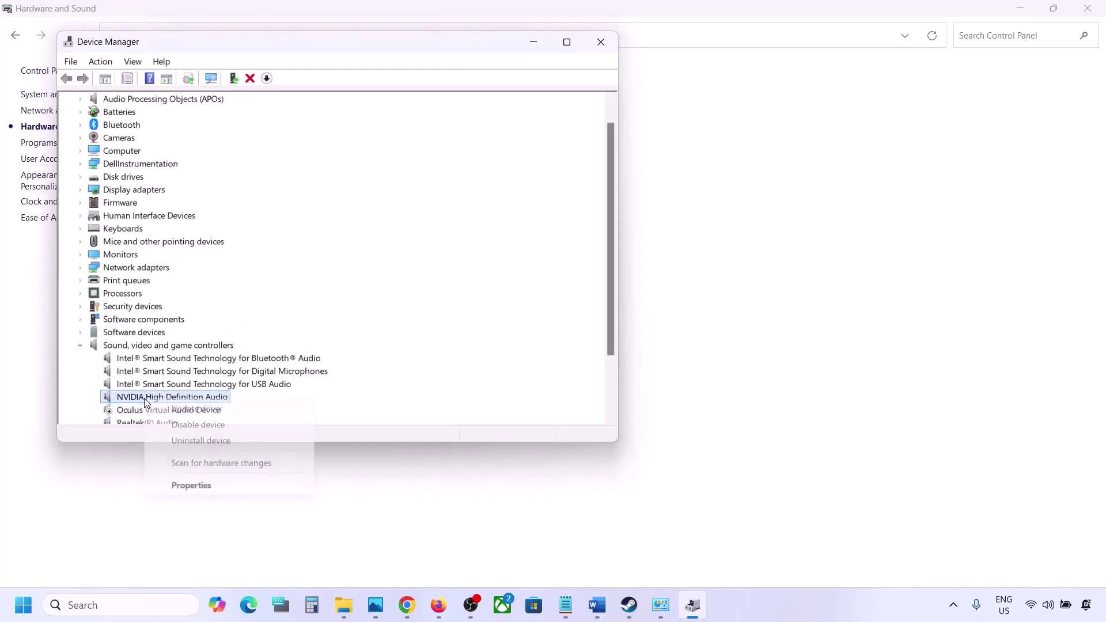
left_click(192, 426)
left_click(573, 319)
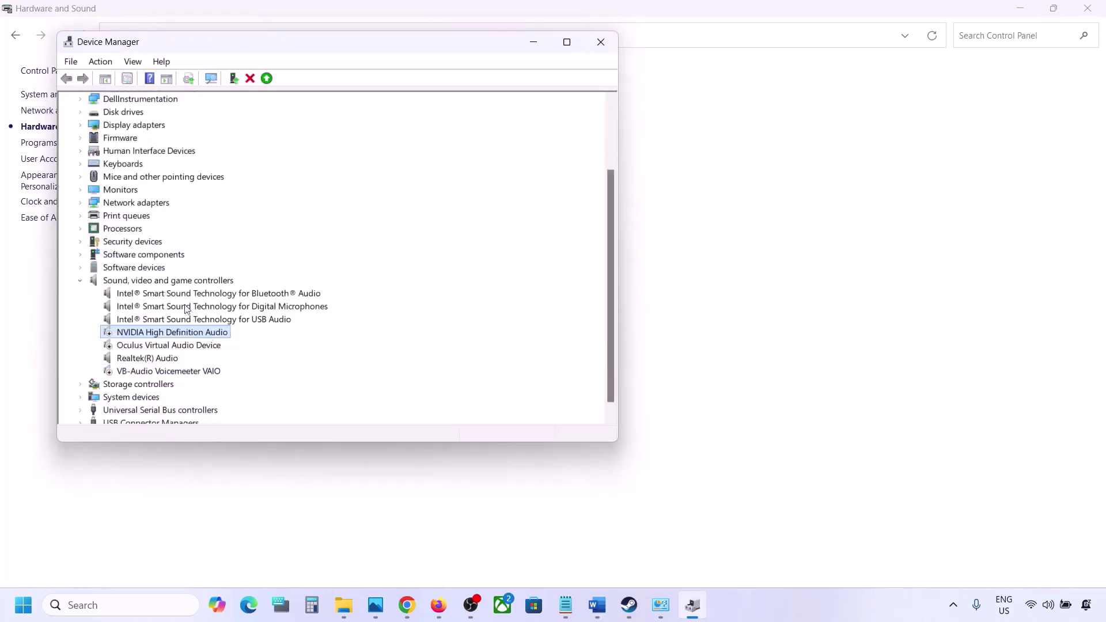
Disable Intel Bluetooth Audio and Digital Microphones, declining the restart prompt.
right_click(189, 294)
left_click(213, 319)
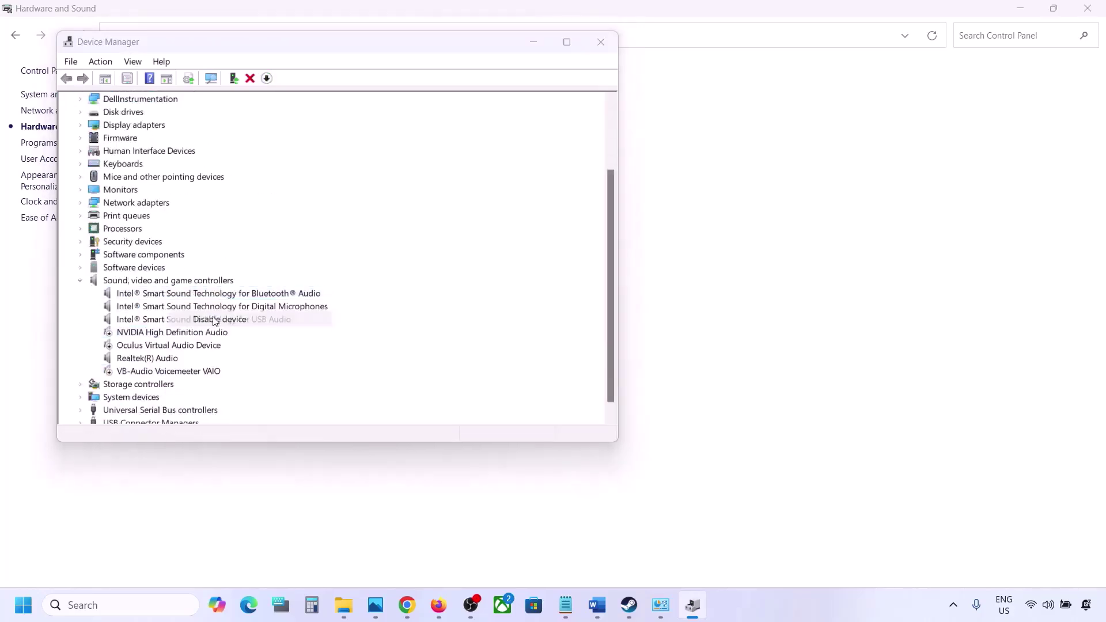
left_click(586, 320)
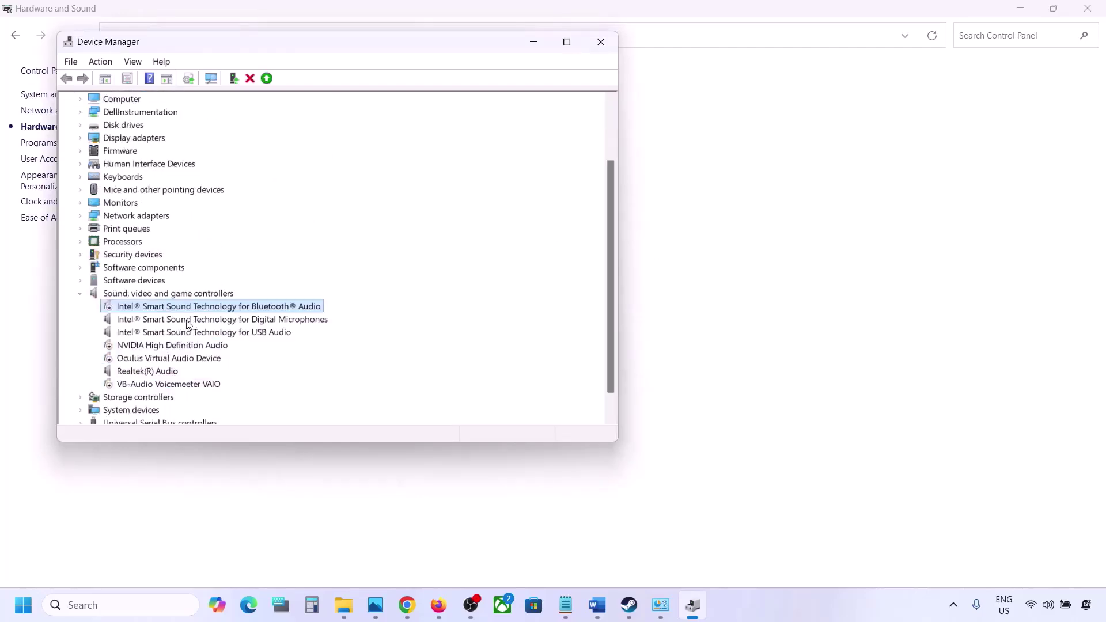
right_click(189, 322)
left_click(235, 344)
left_click(586, 315)
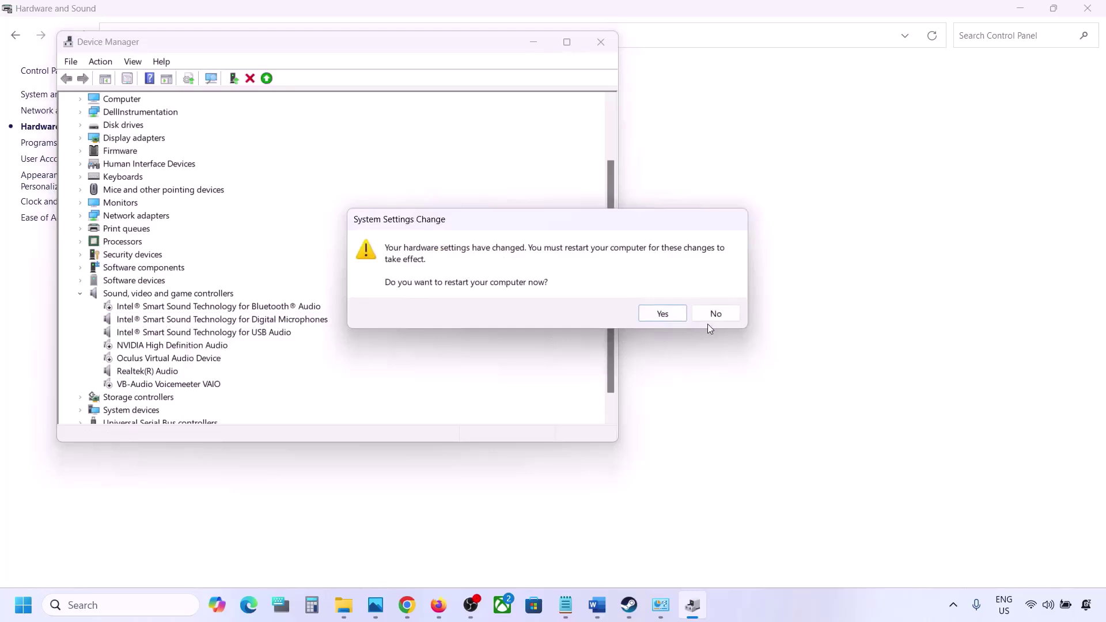
left_click(714, 316)
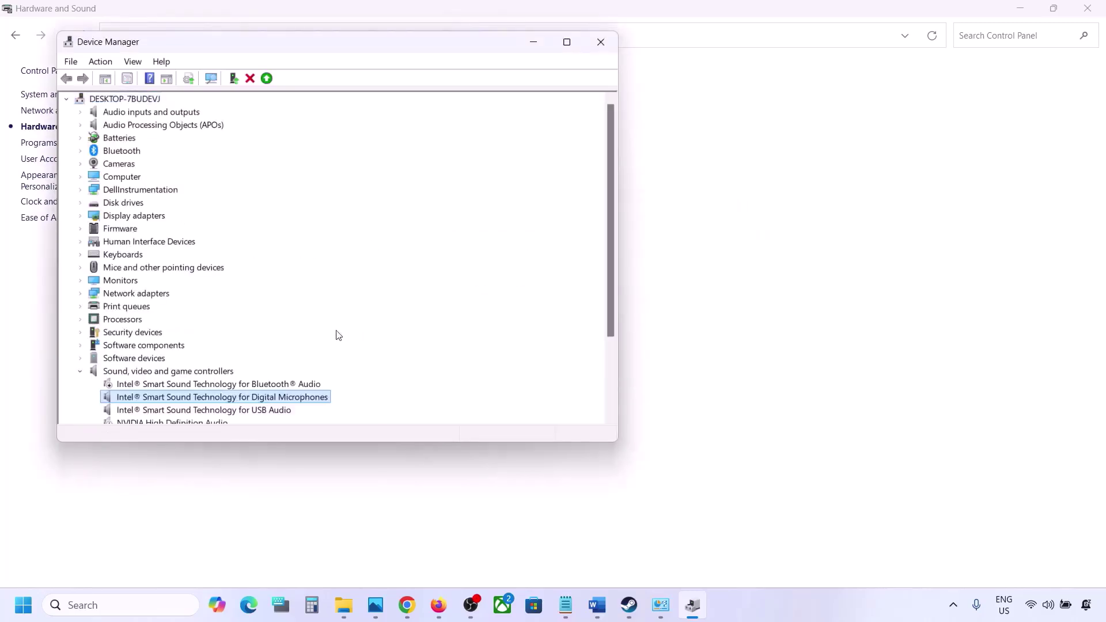
Disable Intel Smart Sound Technology for USB Audio, leave Realtek(R) Audio enabled, and close Device Manager.
scroll(245, 364, "down", 2)
right_click(166, 334)
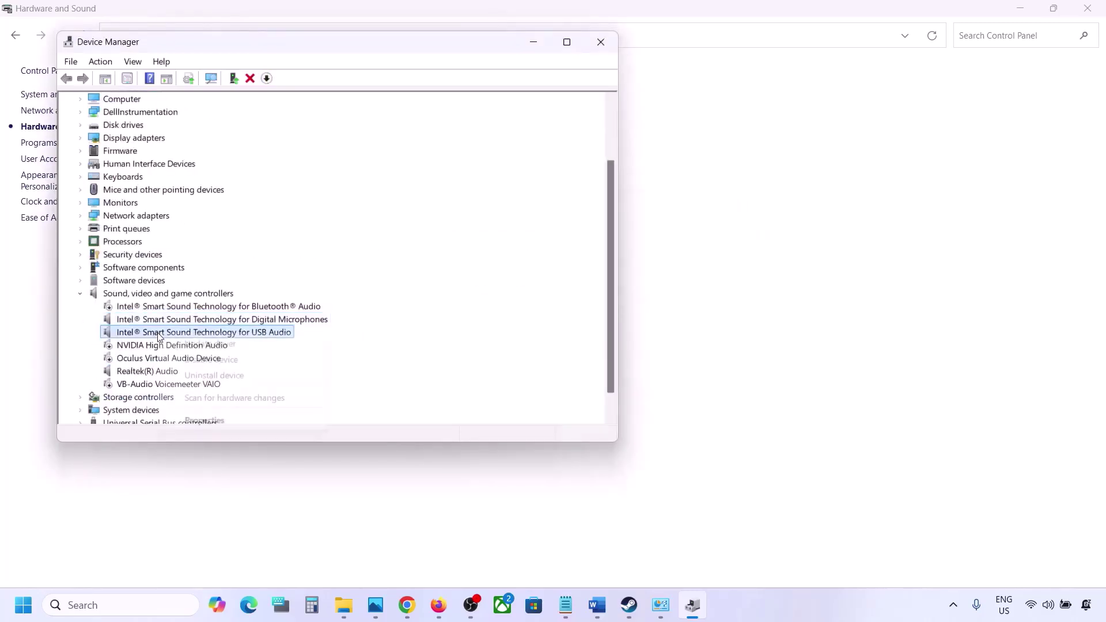
left_click(199, 360)
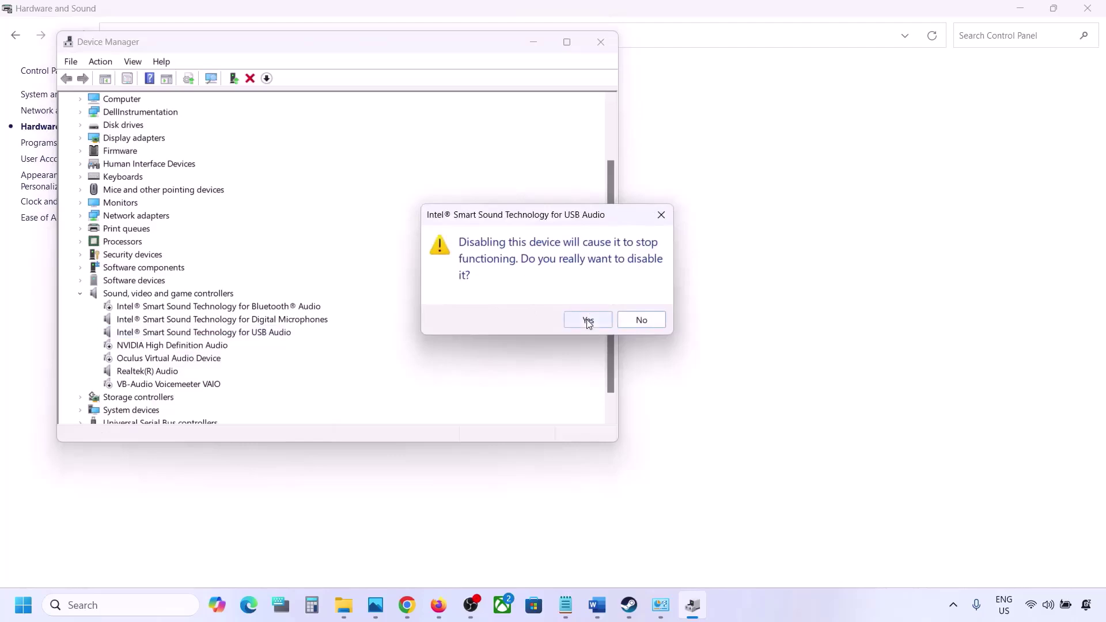
left_click(586, 319)
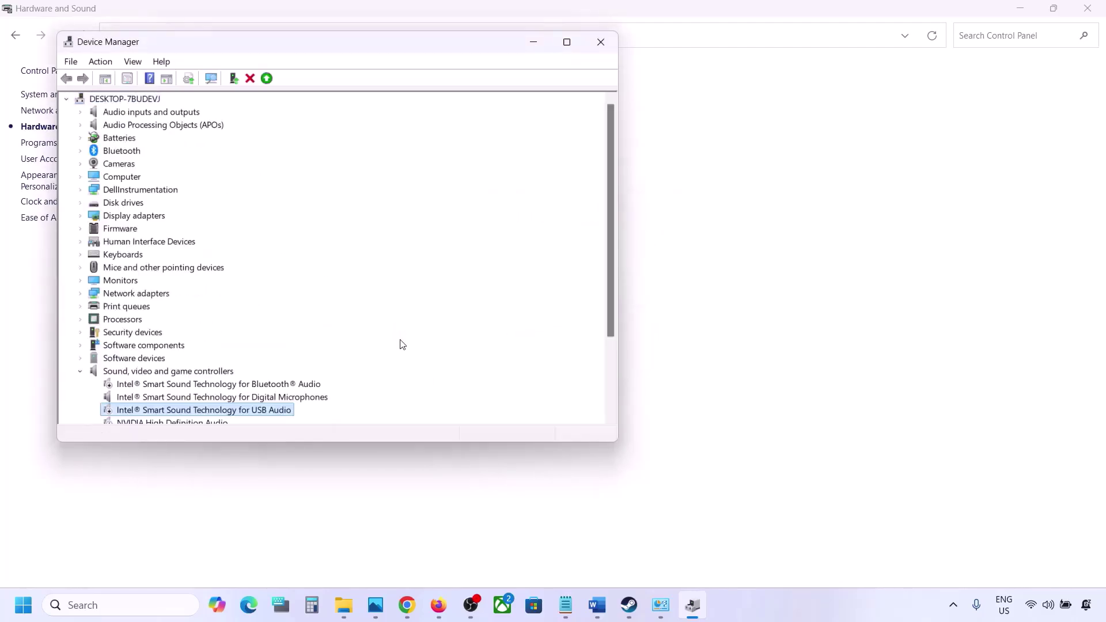
scroll(301, 363, "down", 3)
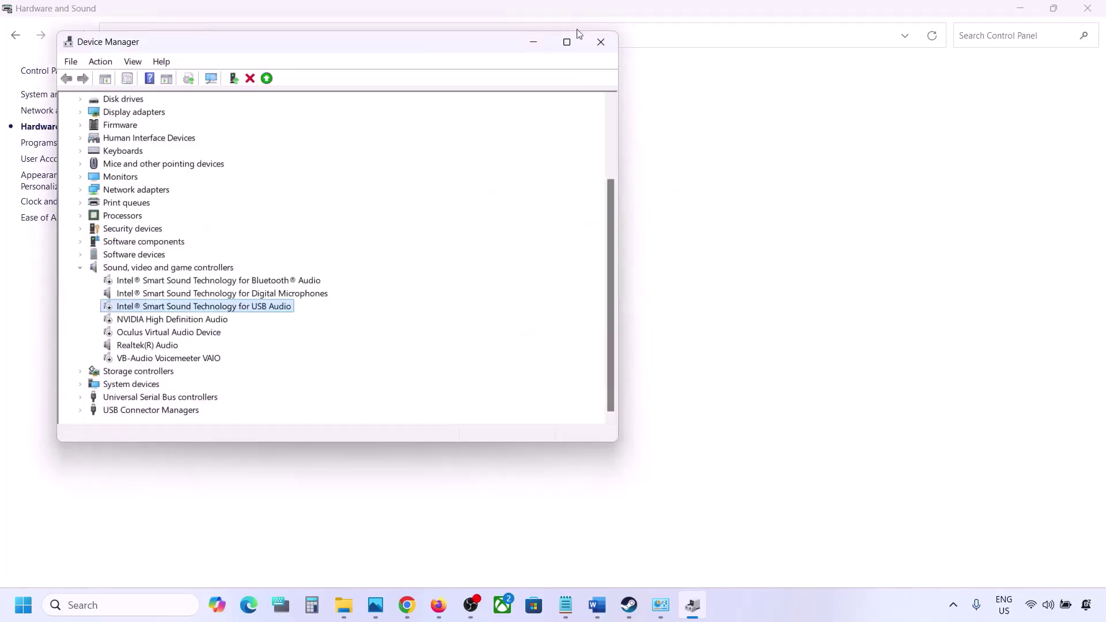
left_click(128, 342)
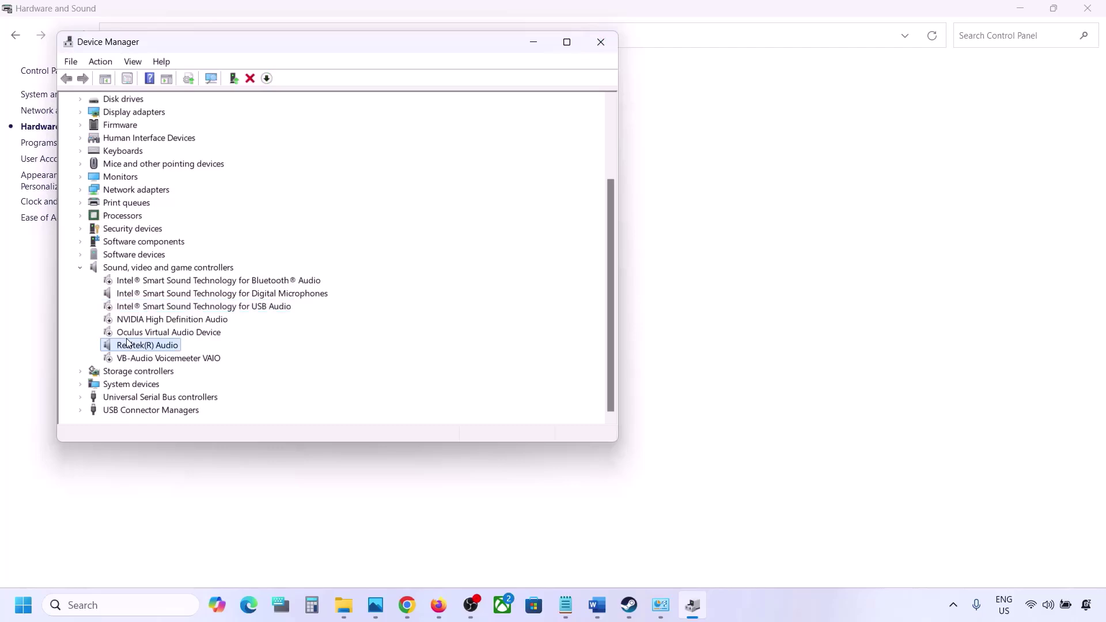
right_click(146, 344)
left_click(224, 336)
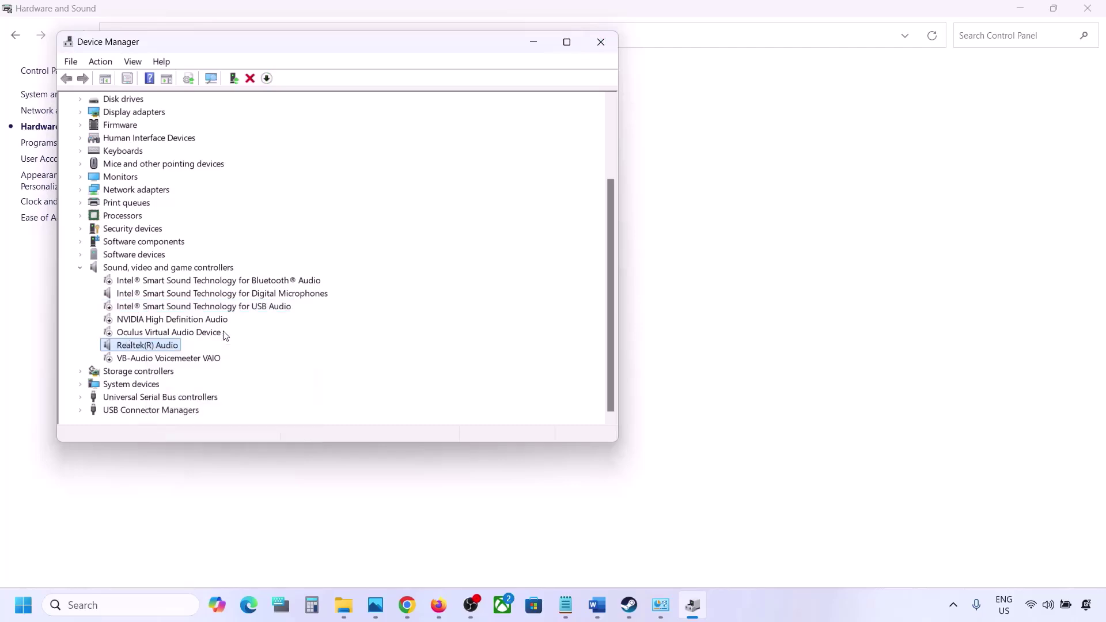
left_click(600, 41)
left_click(597, 604)
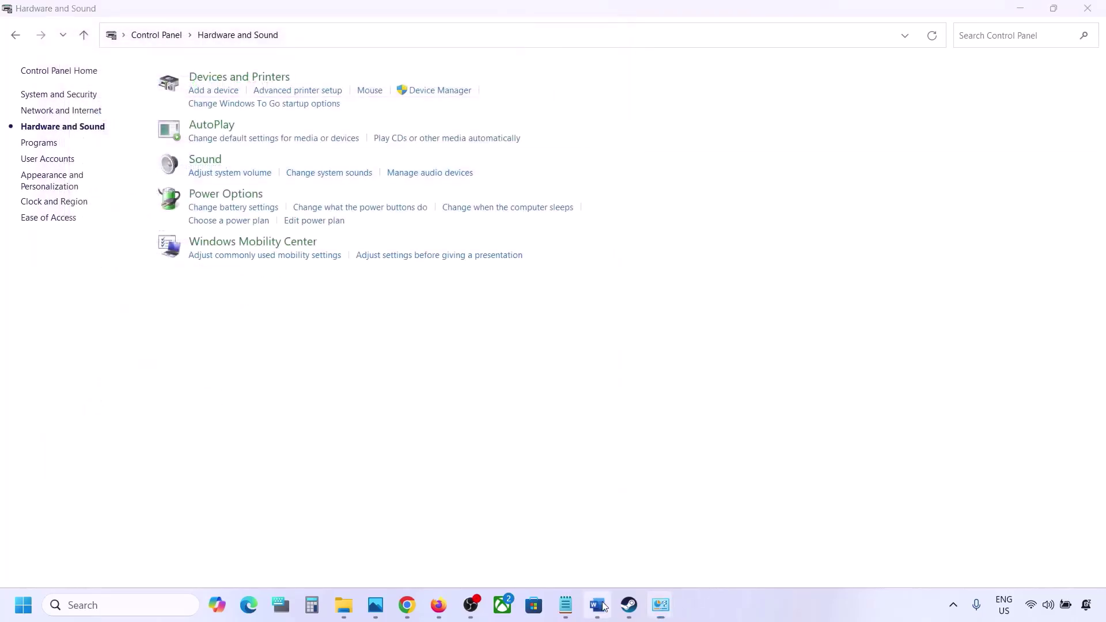
Copy the shell command under Word's Step 8 'Uncheck Handsfree Telephony' heading.
scroll(478, 487, "down", 4)
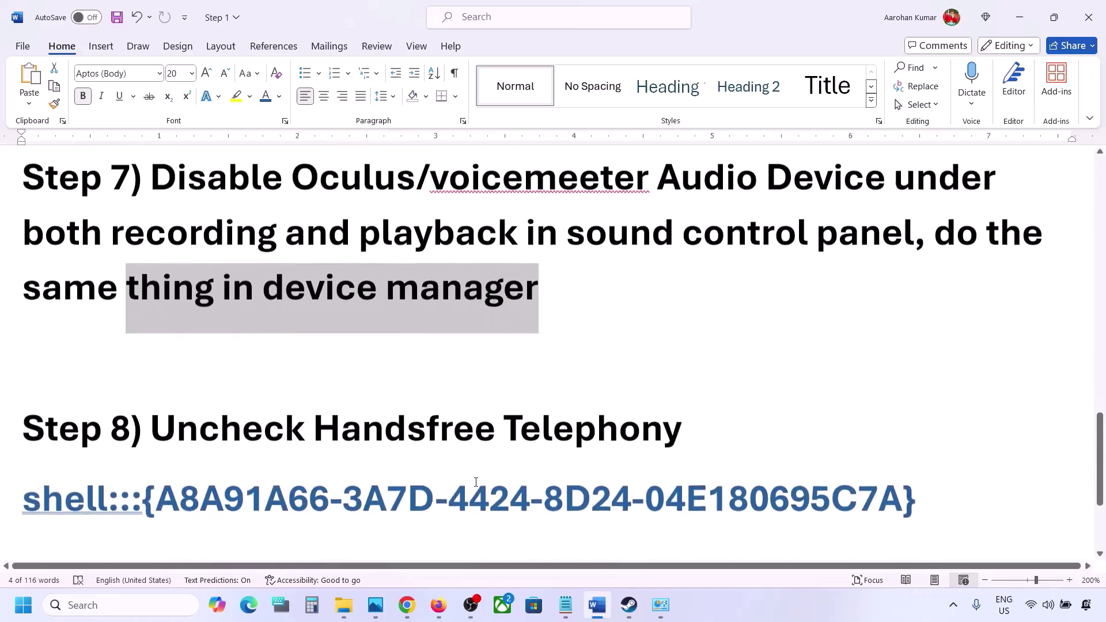
scroll(419, 471, "down", 1)
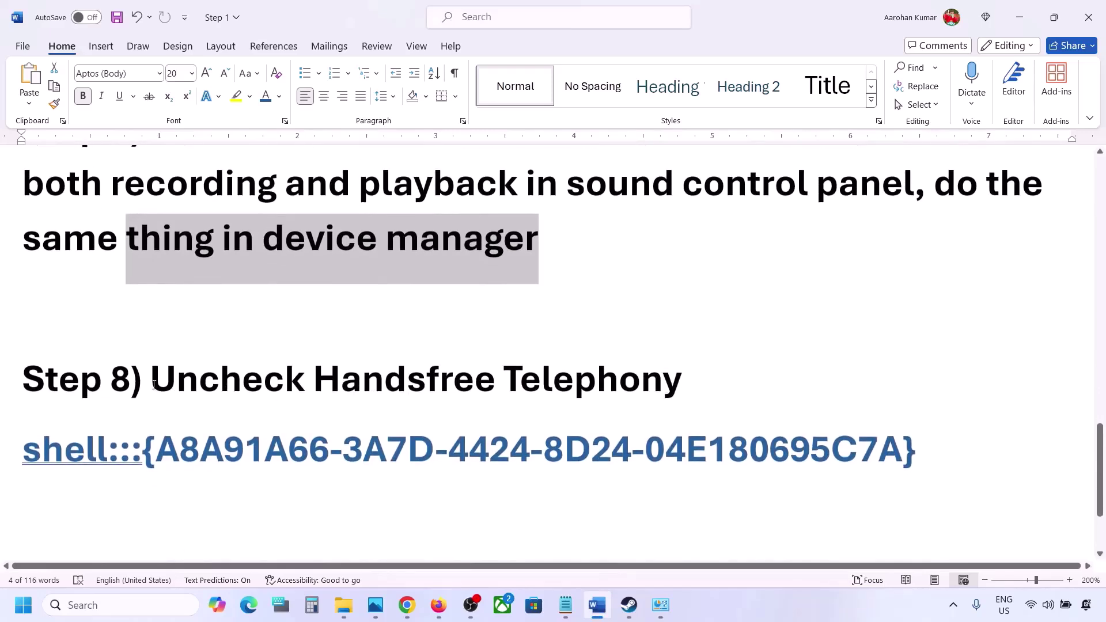
left_click_drag(153, 385, 680, 369)
left_click_drag(946, 449, 51, 447)
right_click(51, 446)
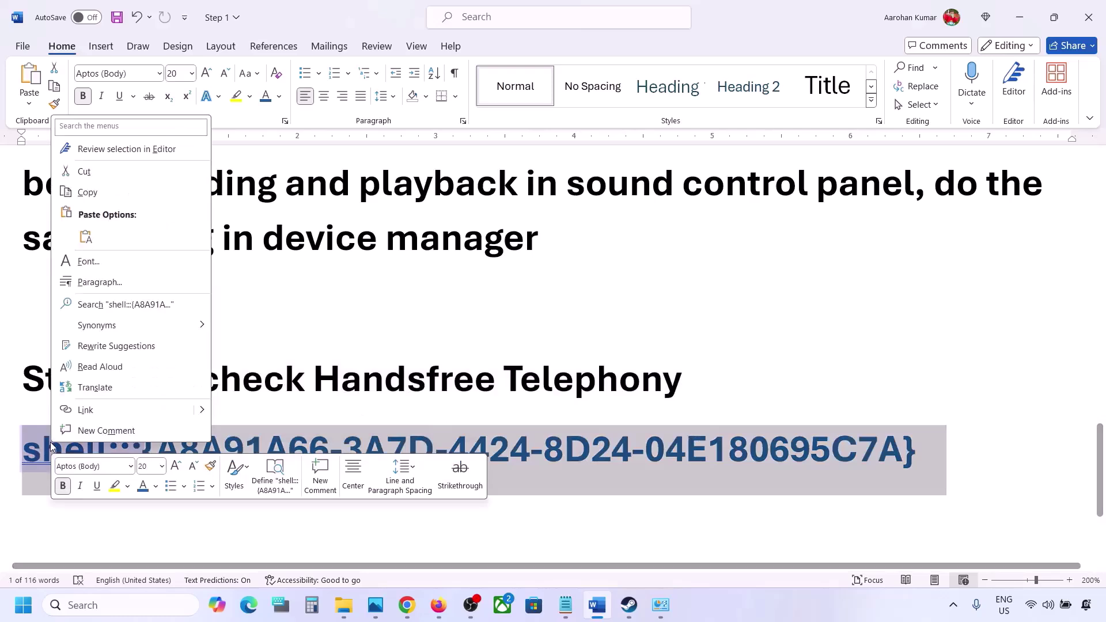
left_click(85, 192)
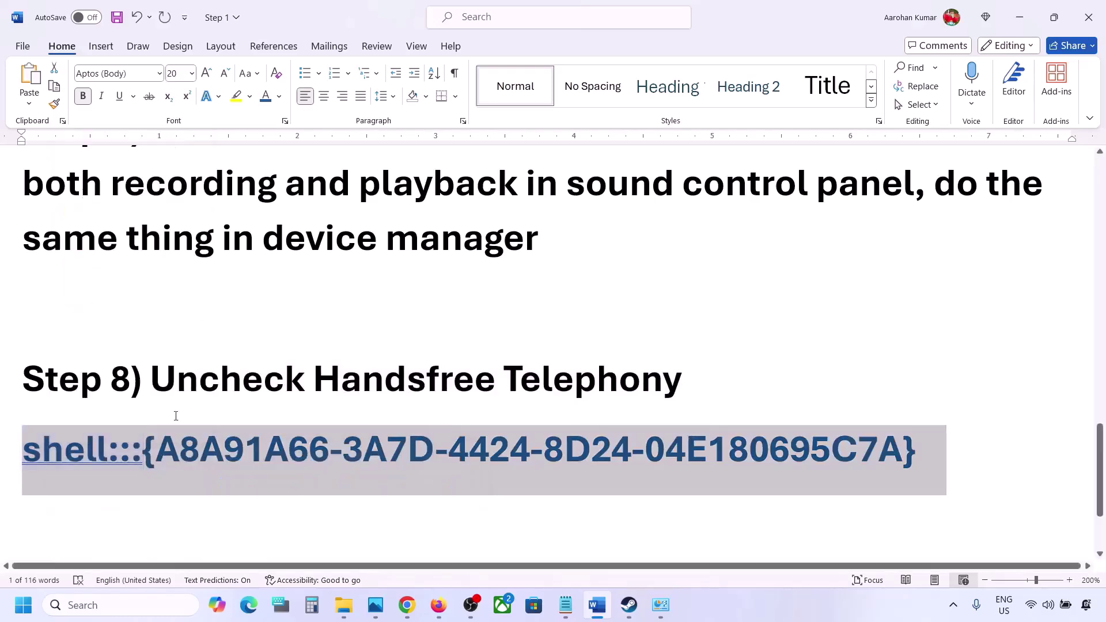
Paste the shell command into the Run dialog and run it to open Devices and Printers.
left_click(109, 605)
type("run")
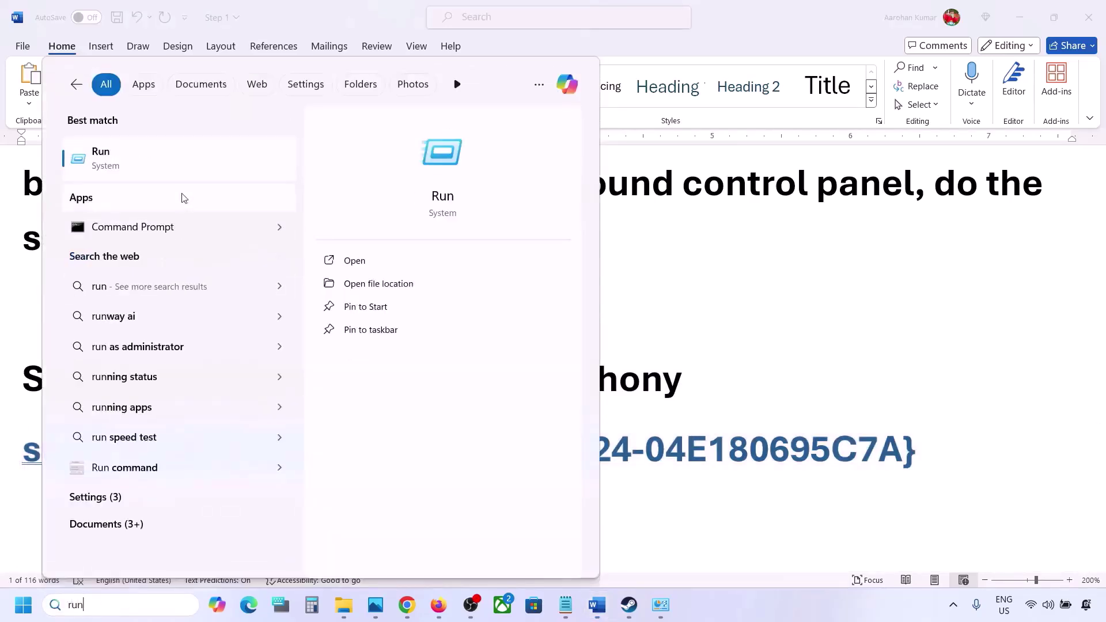
left_click(153, 171)
type("v")
key("ctrl+v")
left_click(125, 562)
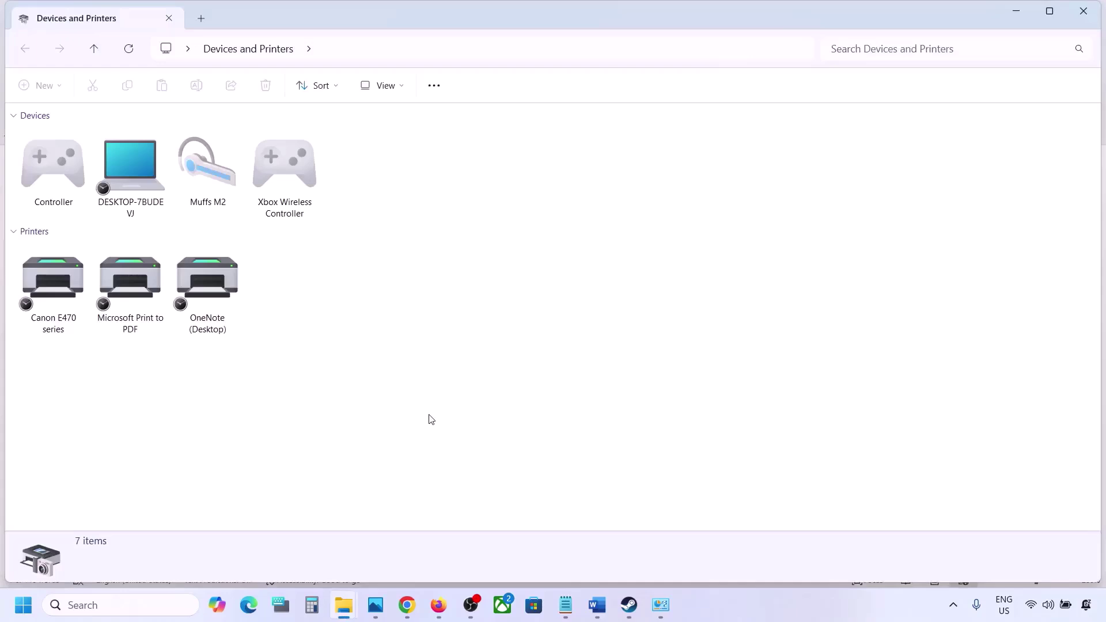
Uncheck and apply the Handsfree Telephony service in the Muffs M2 headset's properties.
left_click(820, 607)
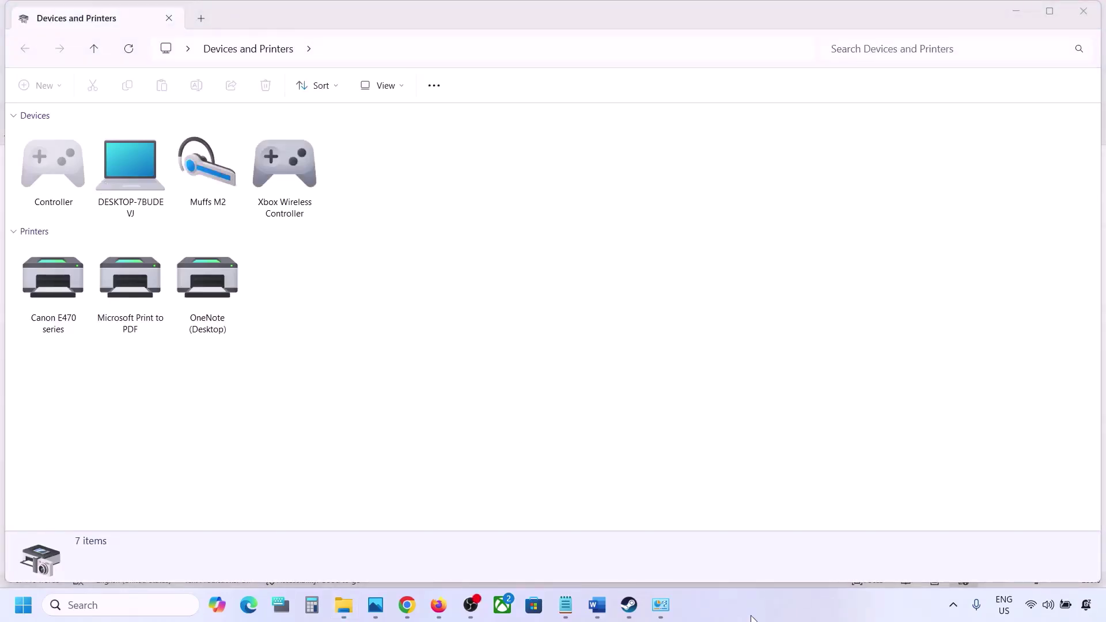
right_click(215, 167)
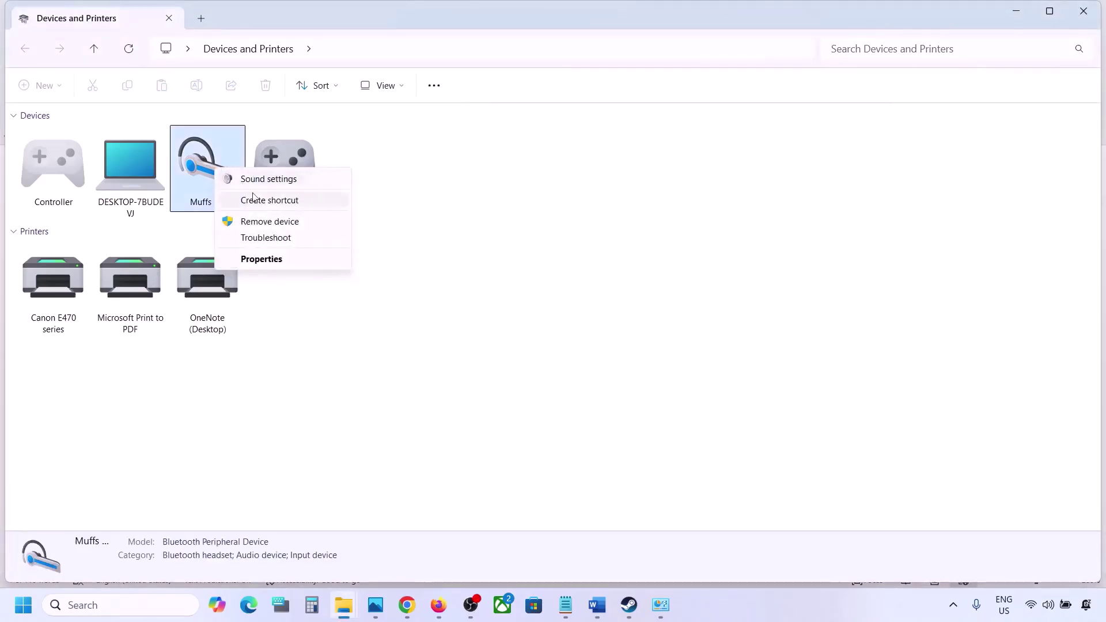
left_click(256, 260)
left_click_drag(394, 178, 516, 154)
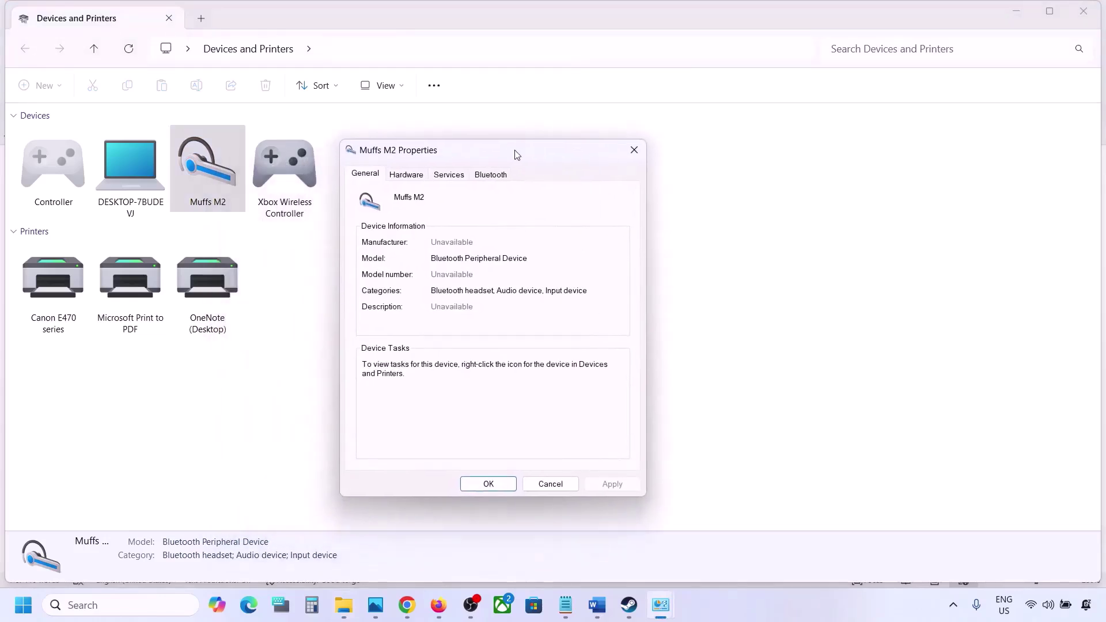
left_click(493, 177)
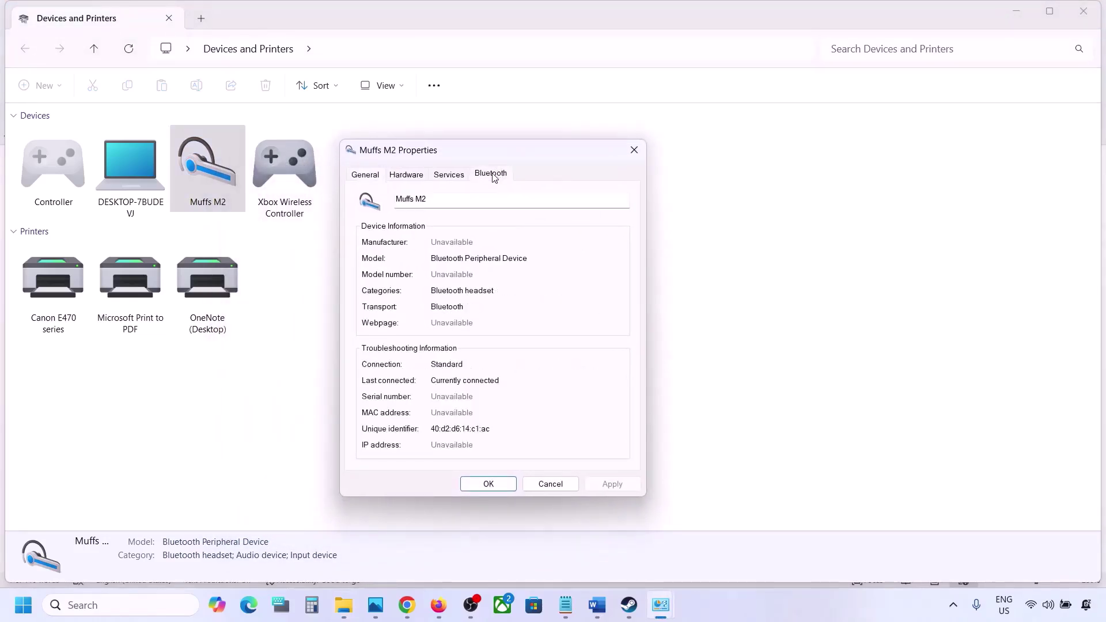
left_click(459, 180)
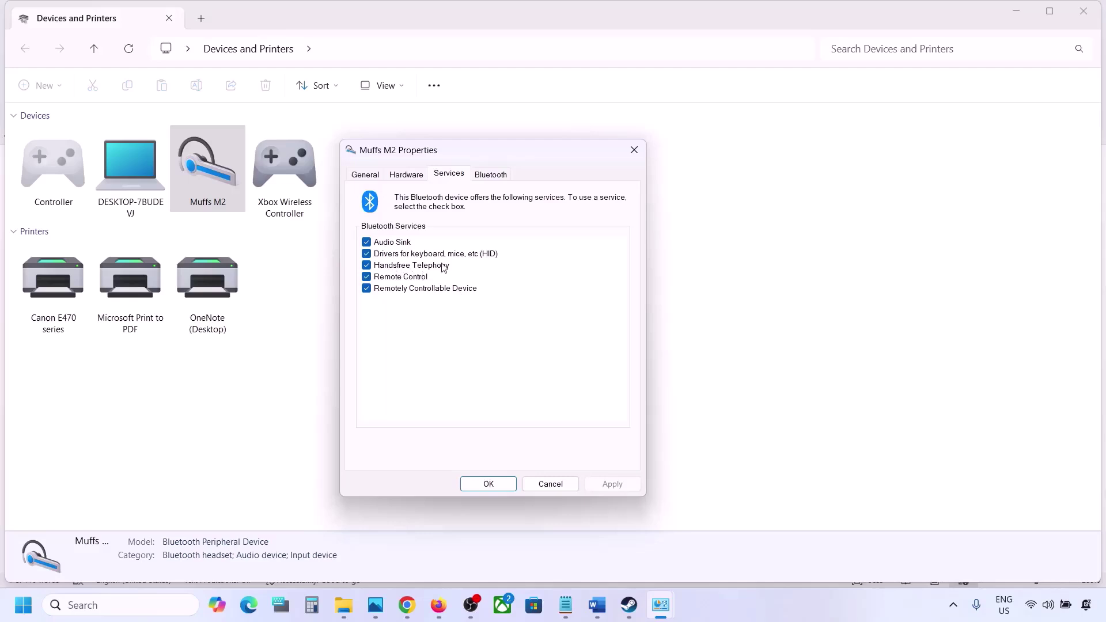
left_click(367, 265)
left_click(606, 482)
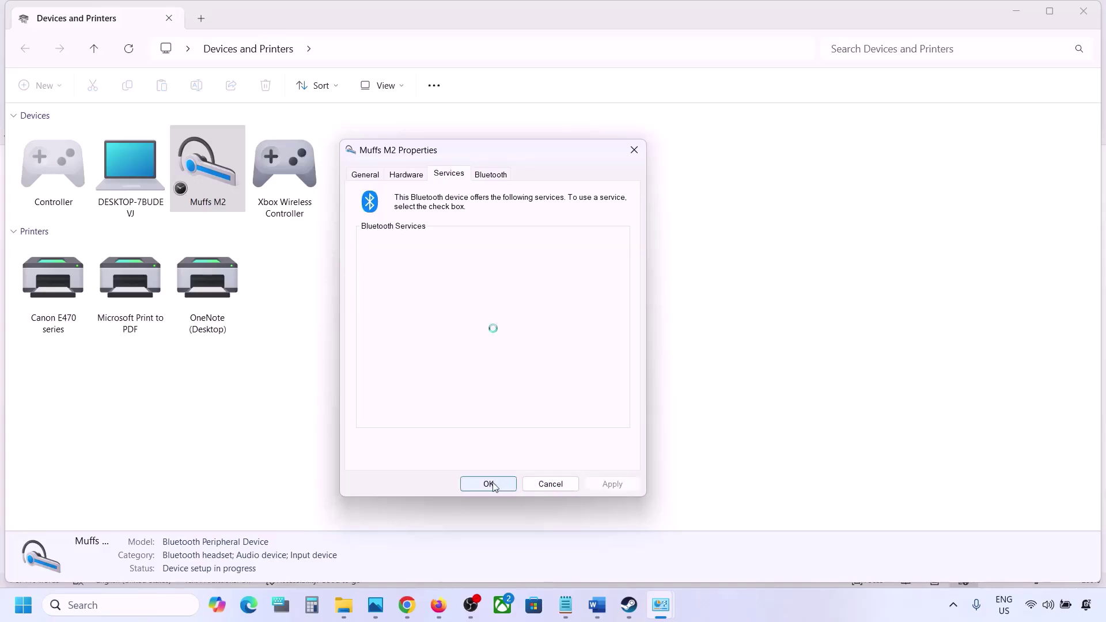
left_click(489, 484)
Back in the Word notes, select the Step 10 Install Audio Driver text.
left_click(628, 608)
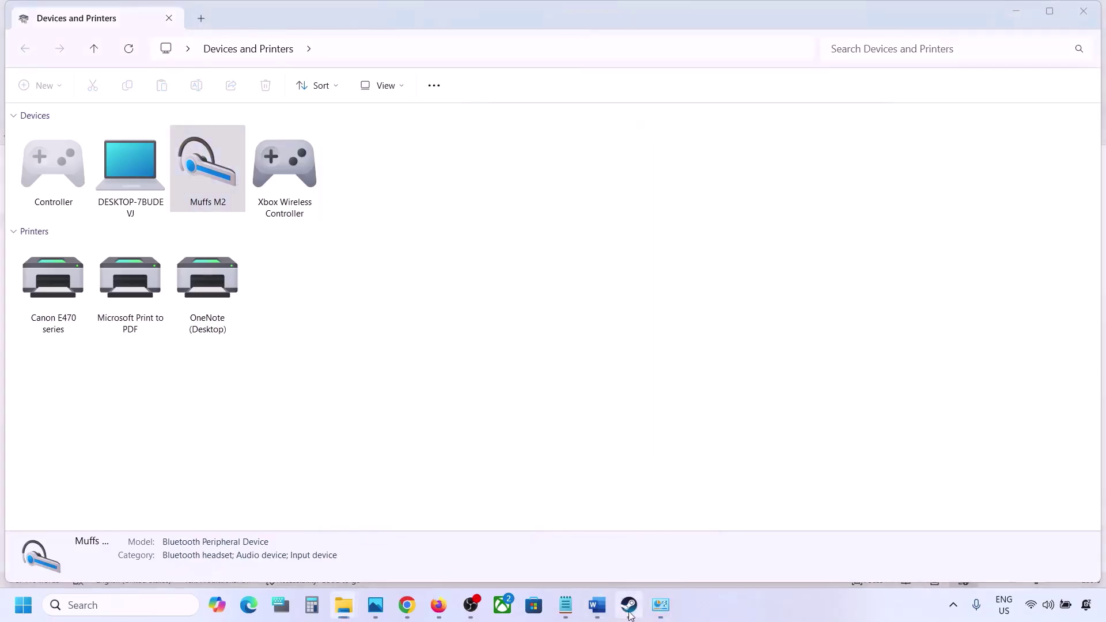
left_click(597, 608)
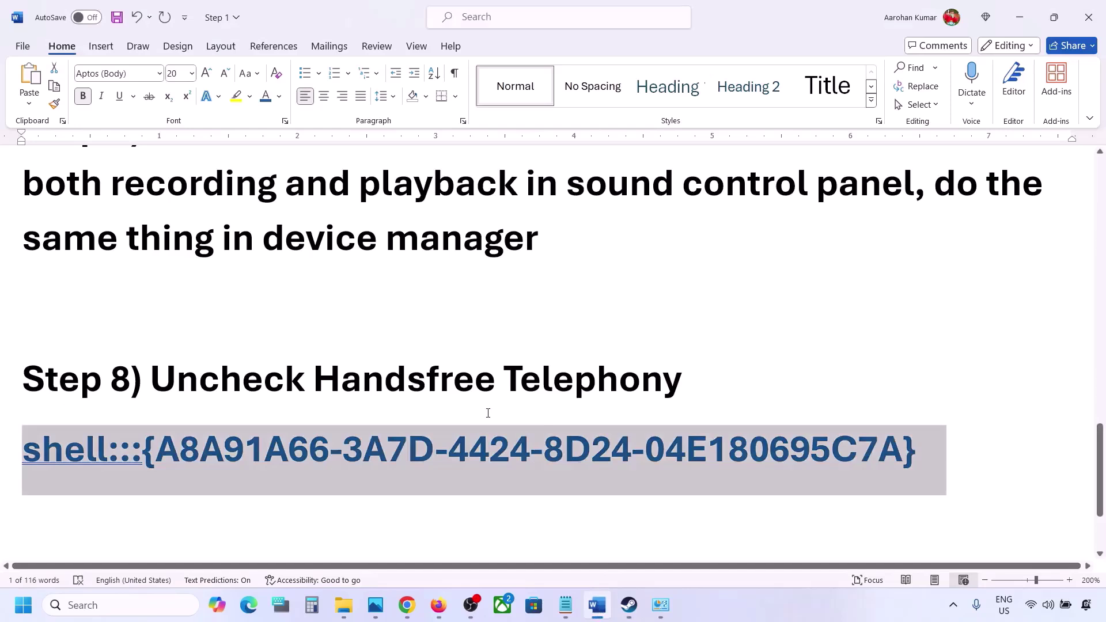
scroll(490, 412, "down", 3)
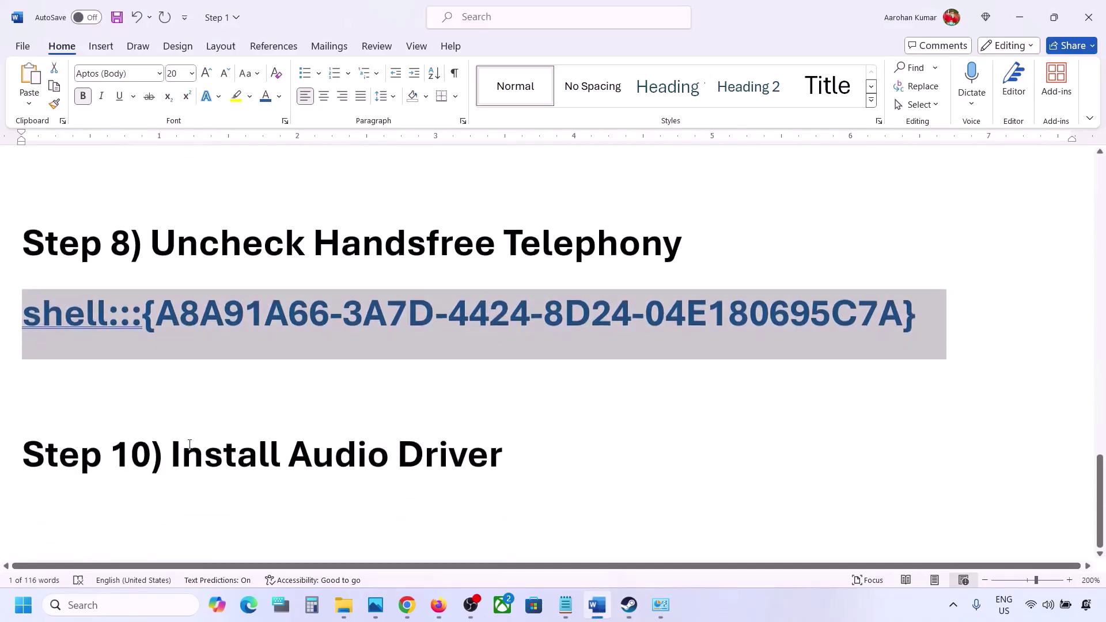
left_click_drag(189, 444, 507, 455)
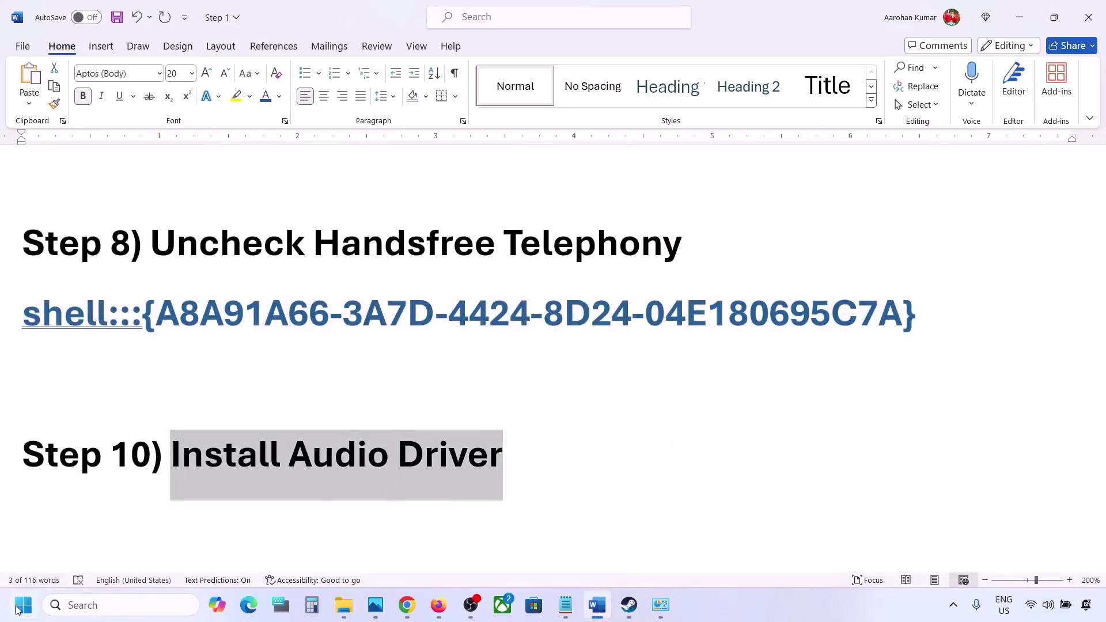
right_click(17, 609)
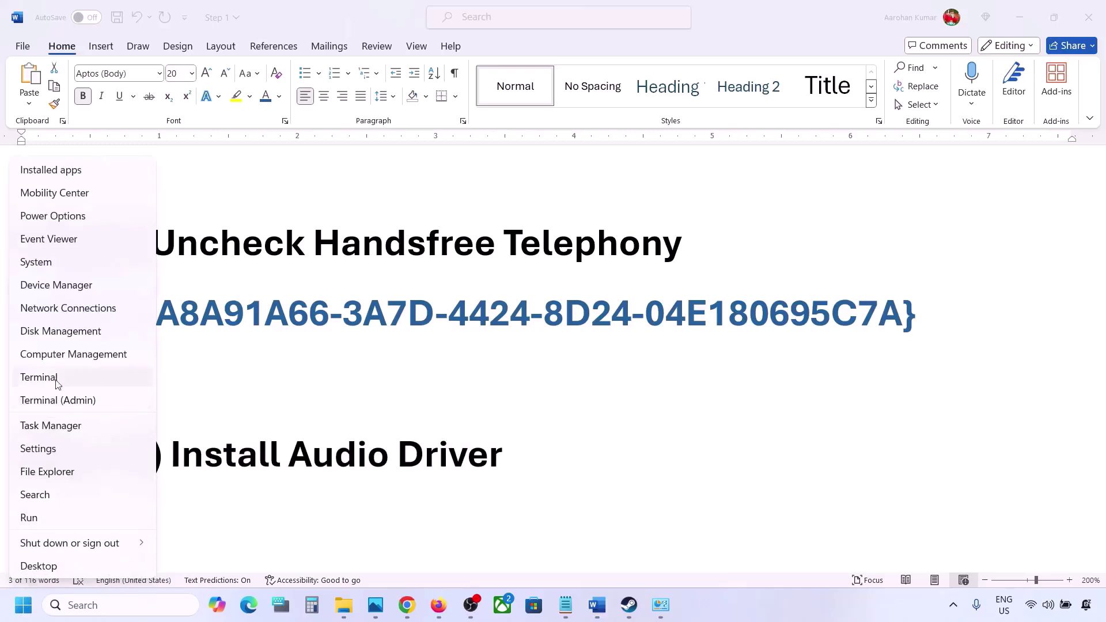
Reinstall the Realtek Audio driver on Realtek(R) Audio from the available-drivers list, then close Device Manager.
left_click(49, 284)
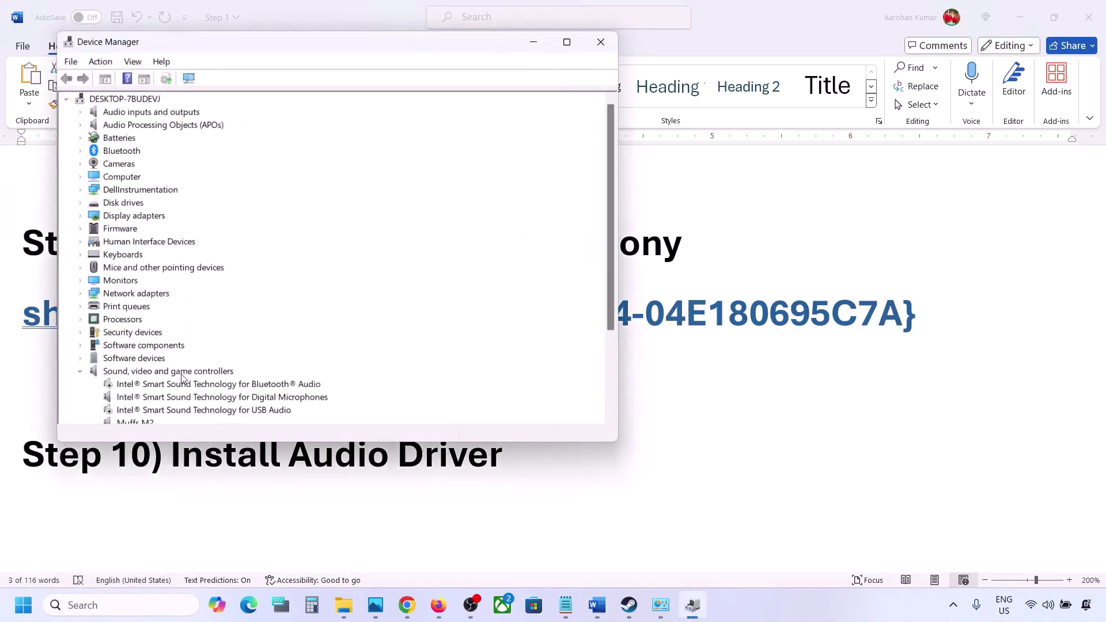
scroll(183, 378, "down", 2)
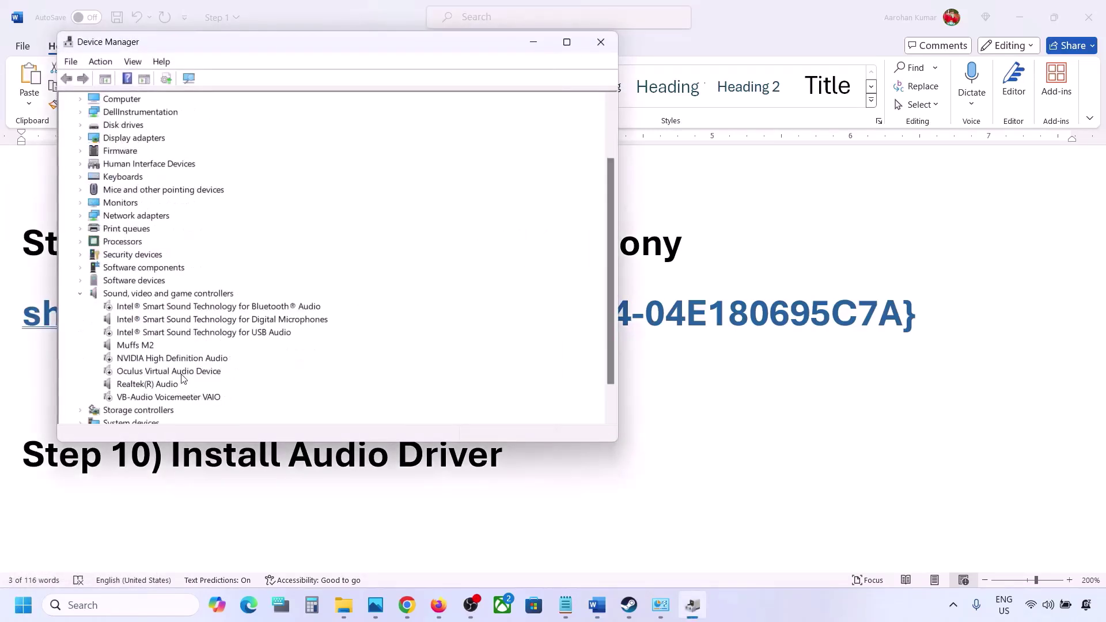
left_click(132, 387)
right_click(136, 388)
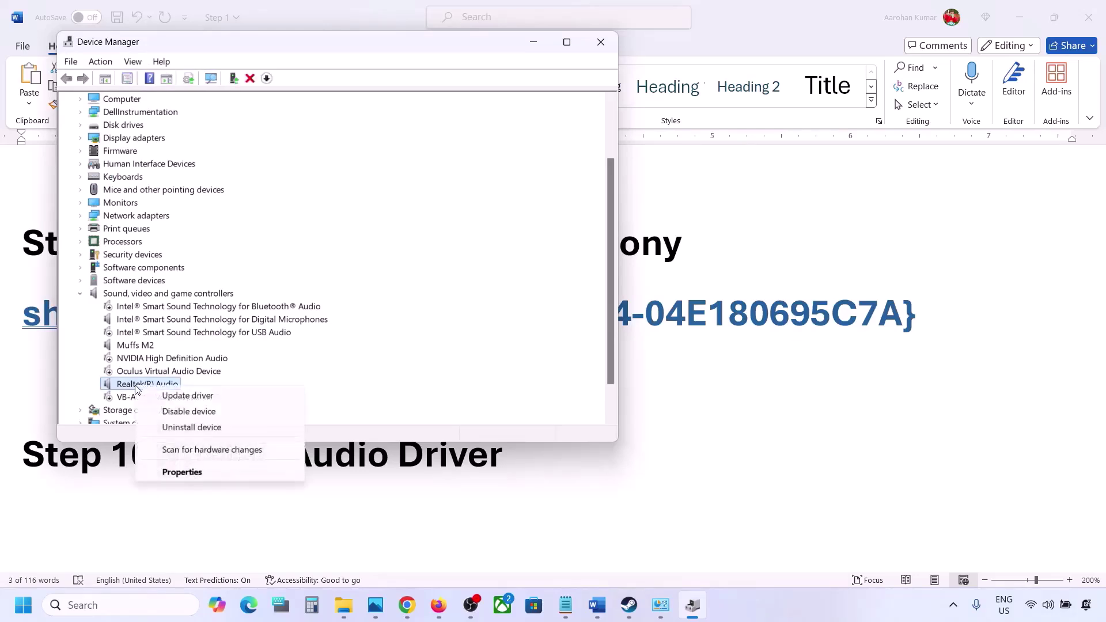
left_click(212, 400)
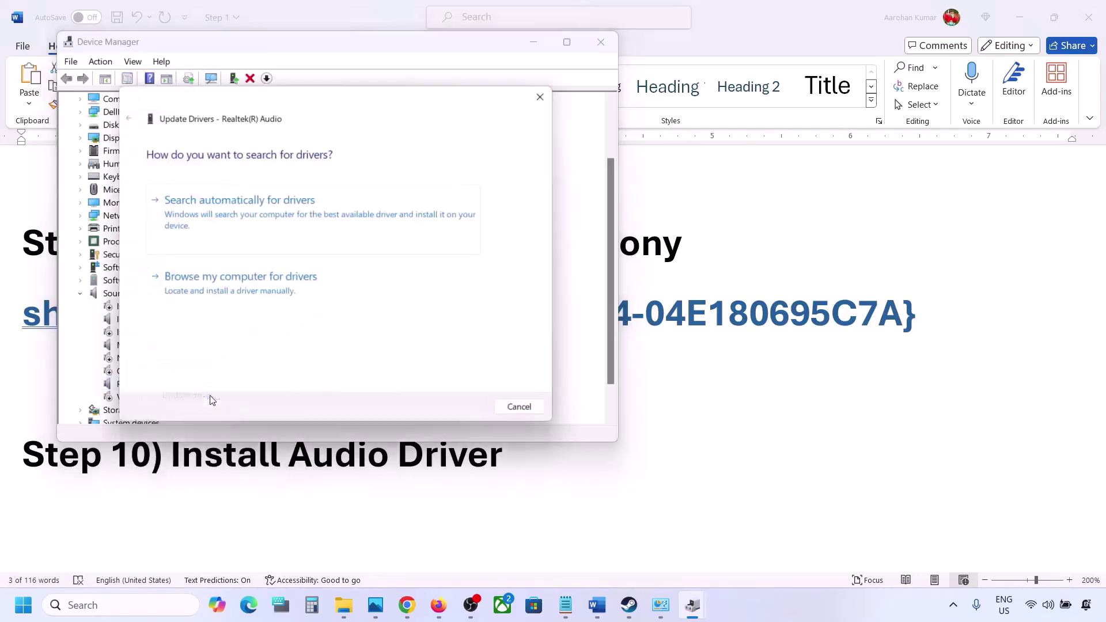
left_click(262, 294)
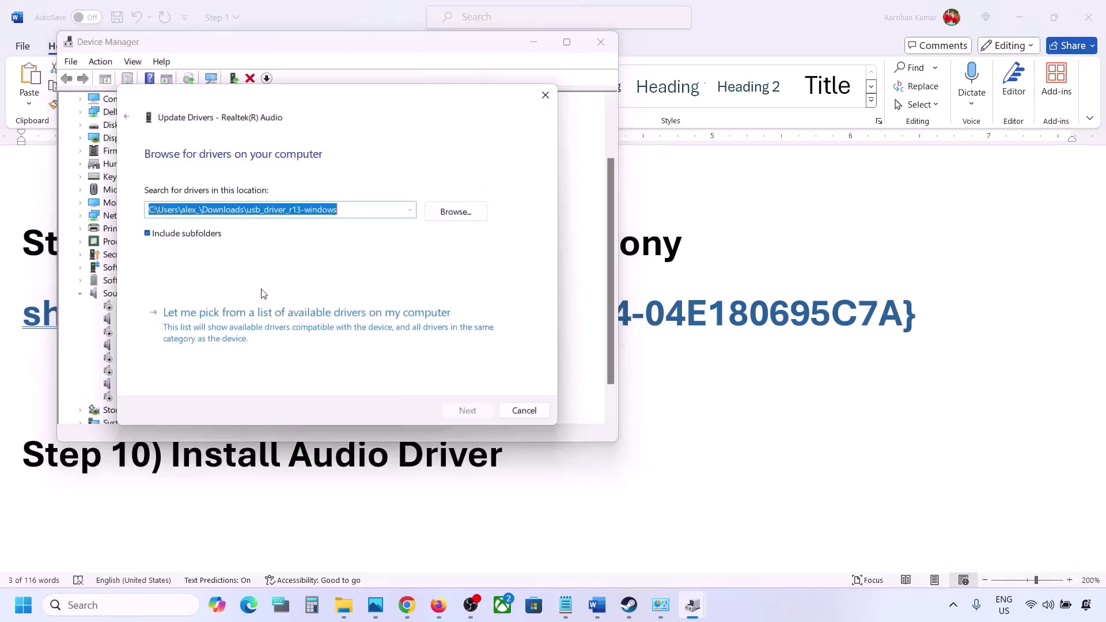
left_click(226, 329)
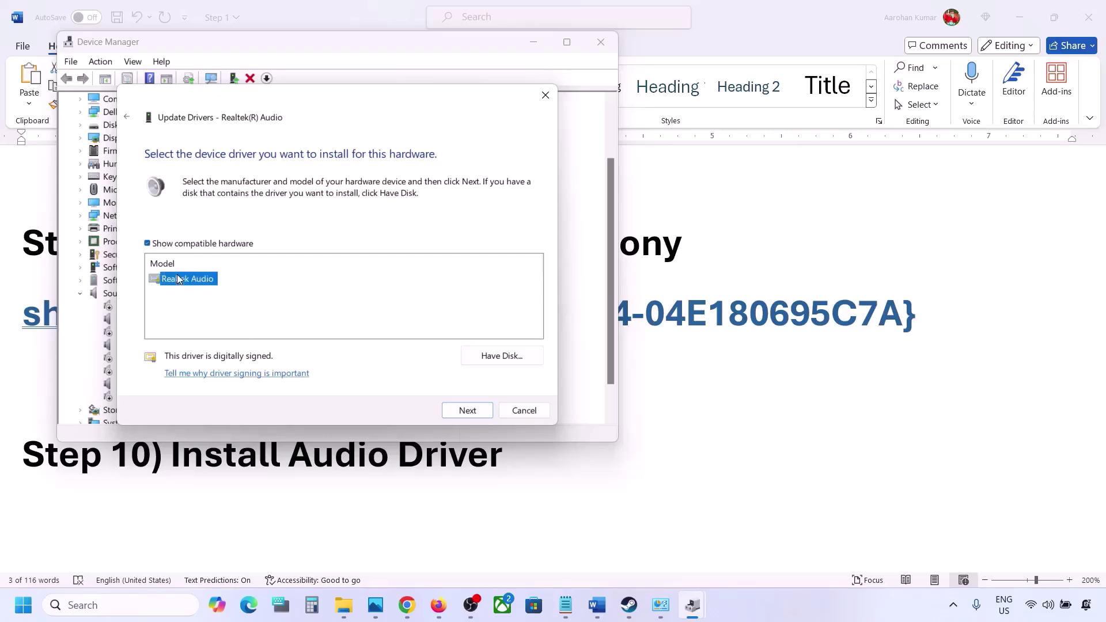
left_click_drag(326, 102, 453, 82)
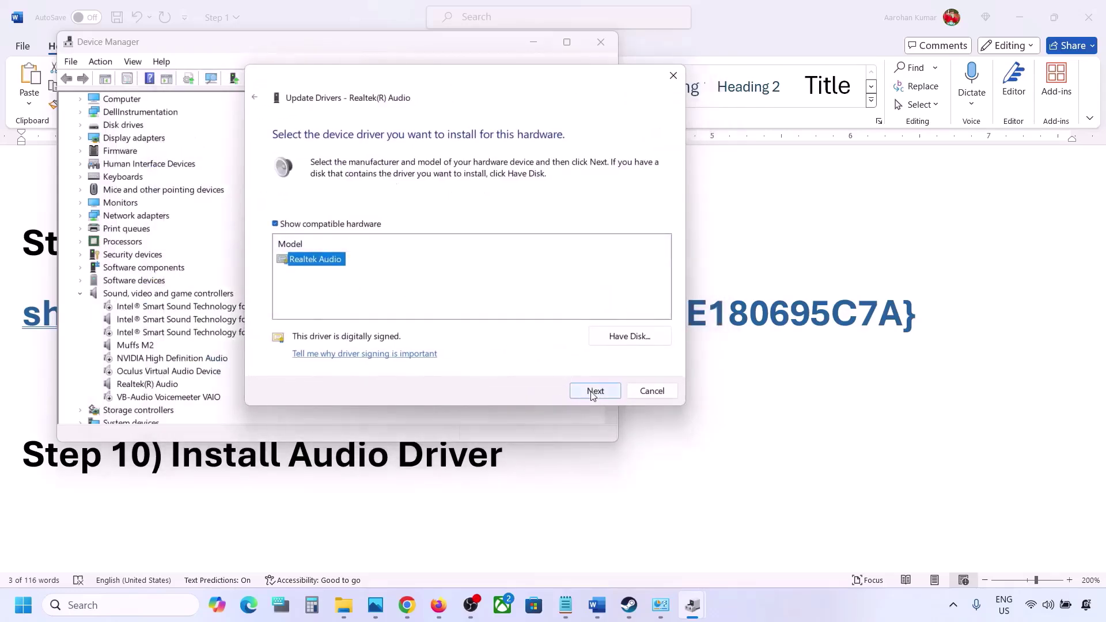
left_click(647, 391)
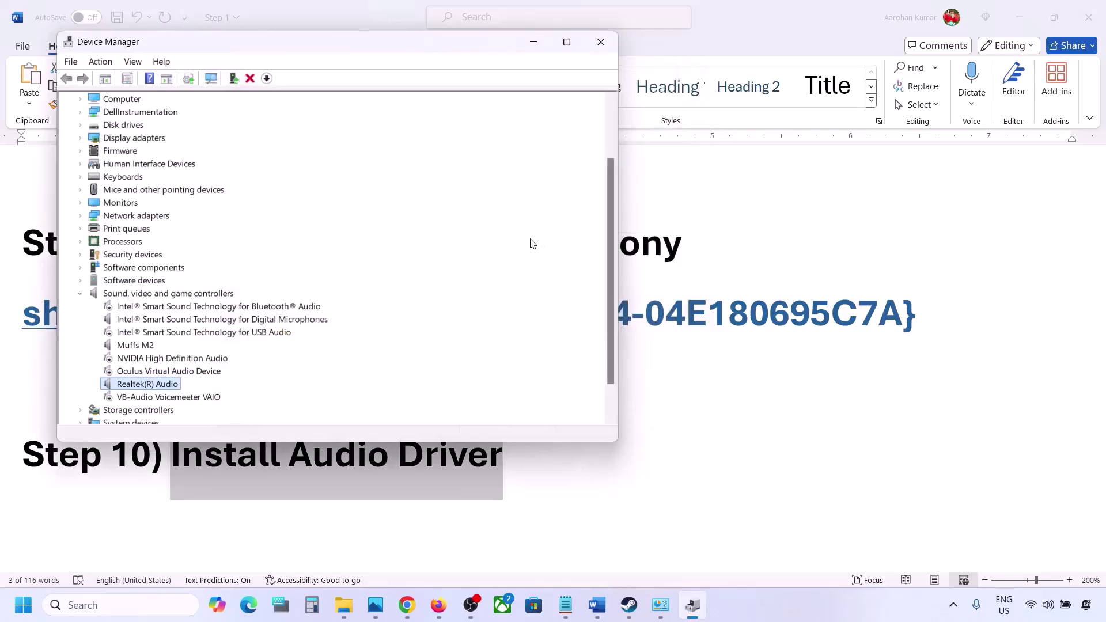
left_click(610, 40)
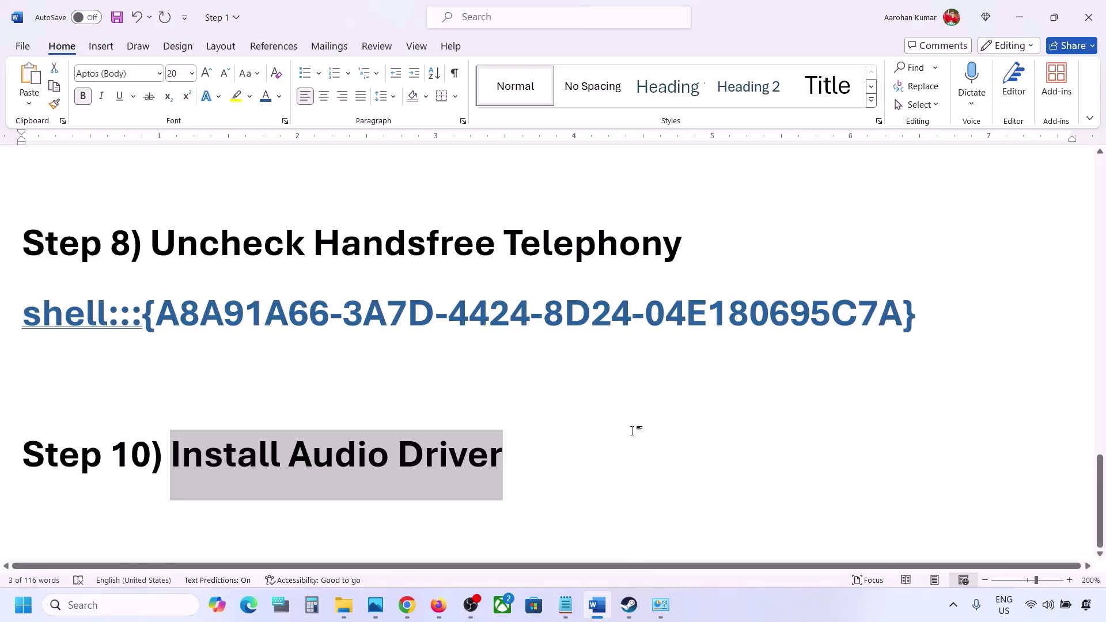
scroll(632, 431, "up", 3)
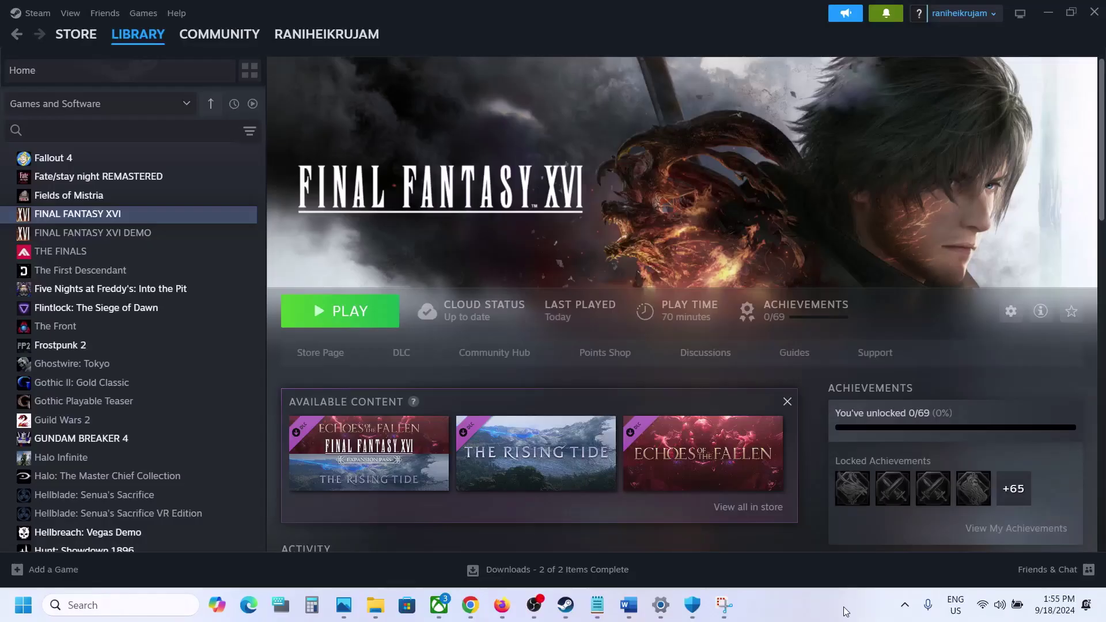
Run Verify integrity of game files for FINAL FANTASY XVI from its Installed Files properties.
right_click(162, 216)
left_click(198, 321)
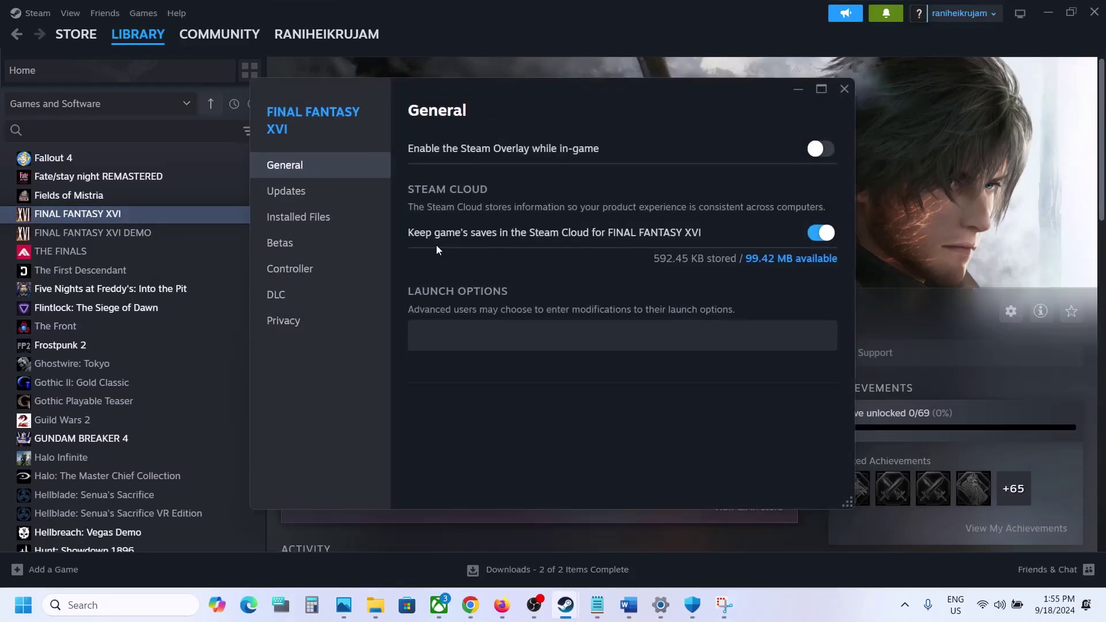
left_click(340, 219)
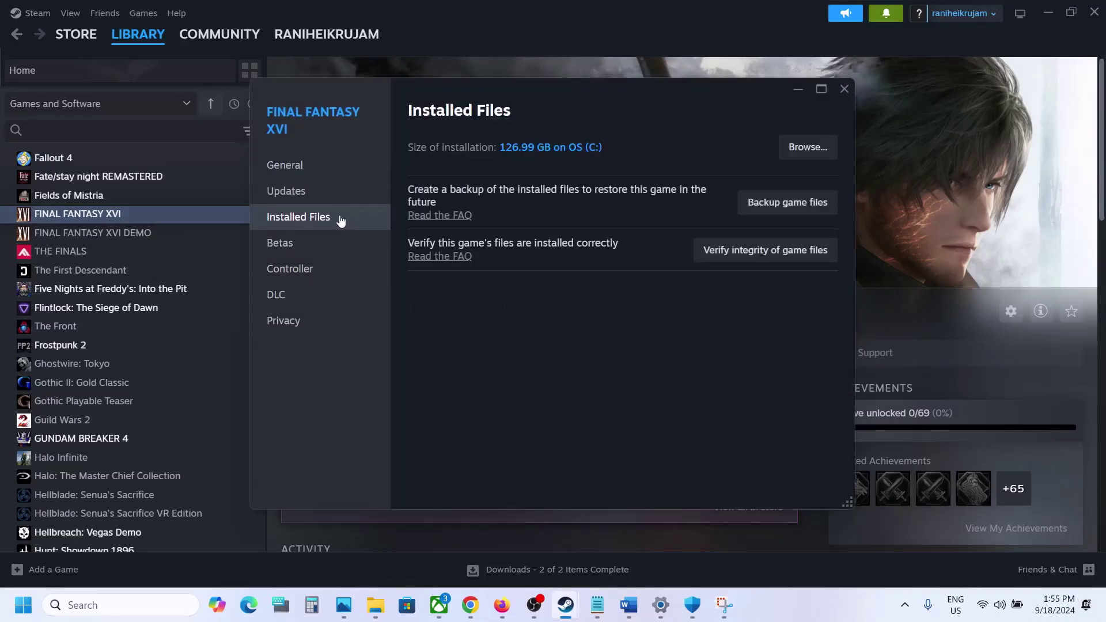
left_click(758, 253)
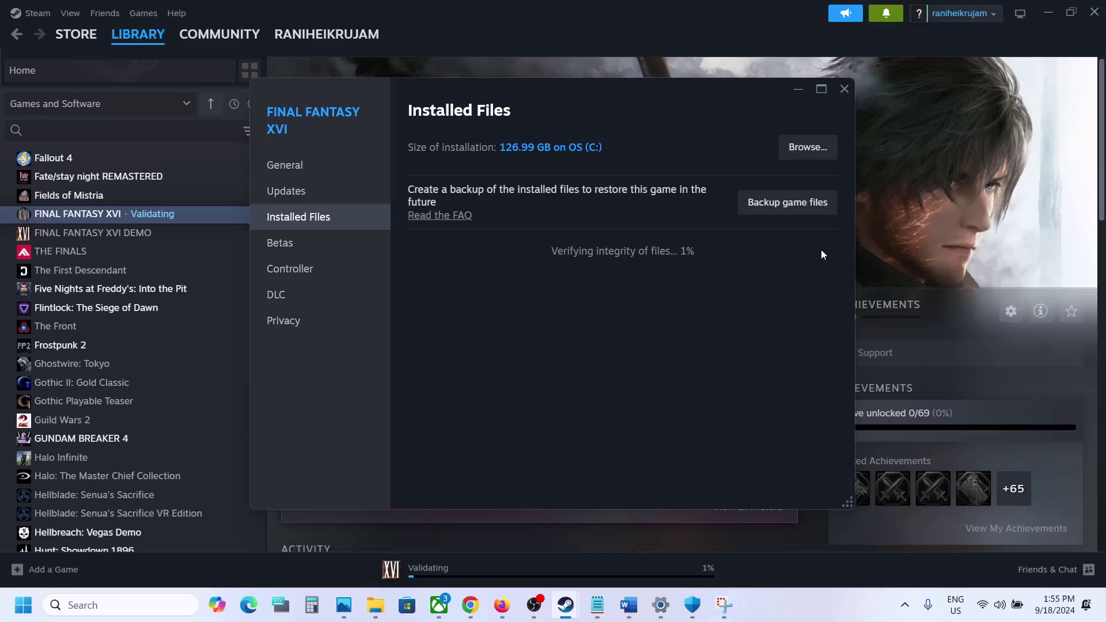
left_click(889, 254)
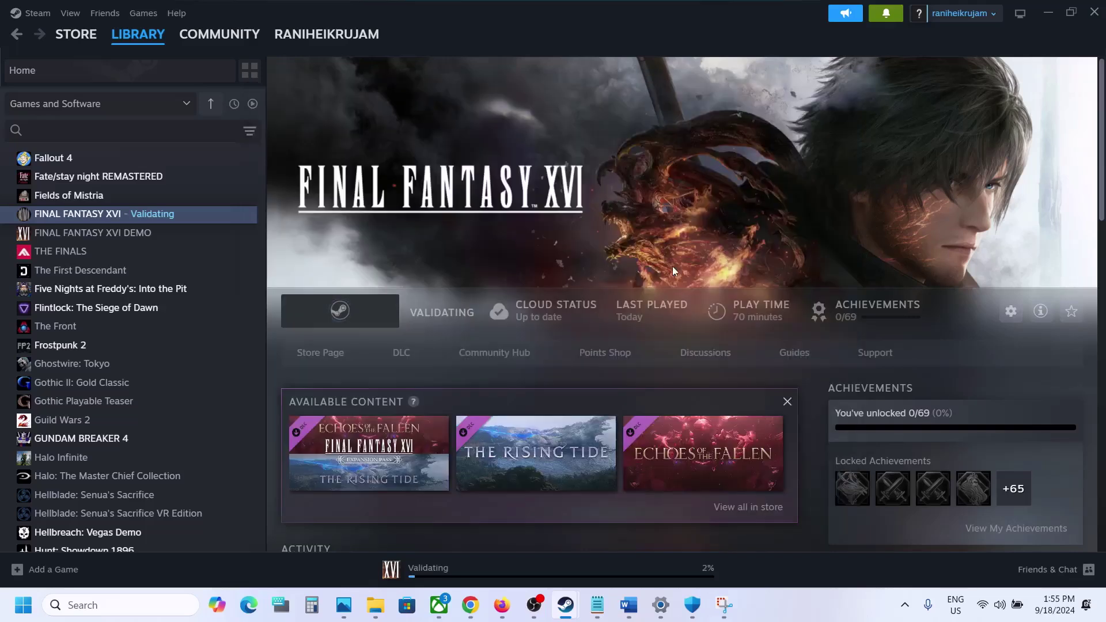
left_click(802, 620)
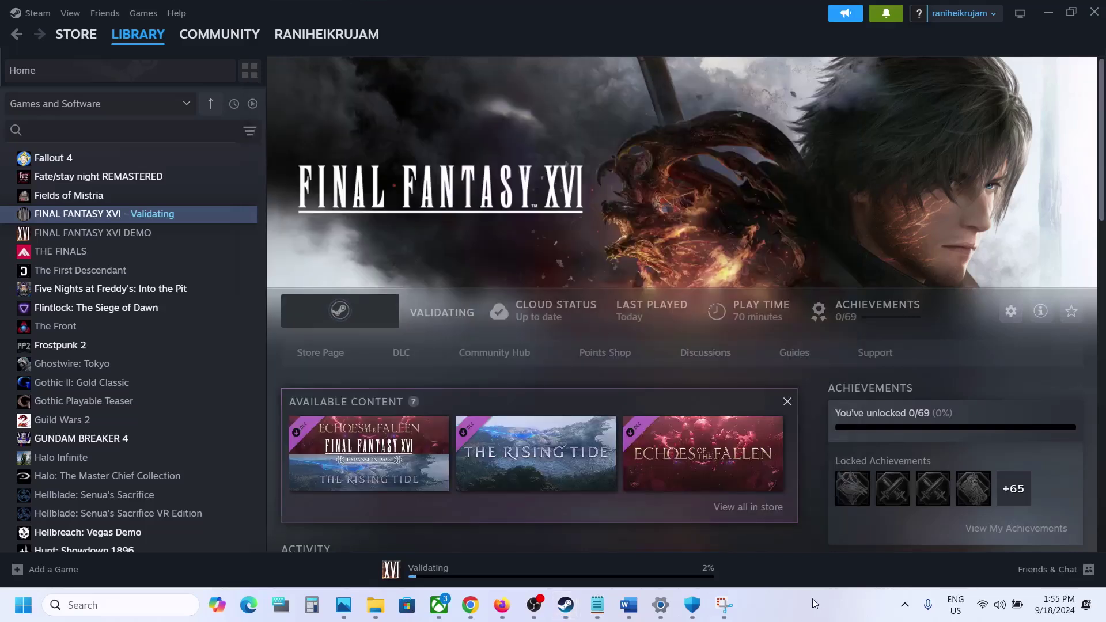